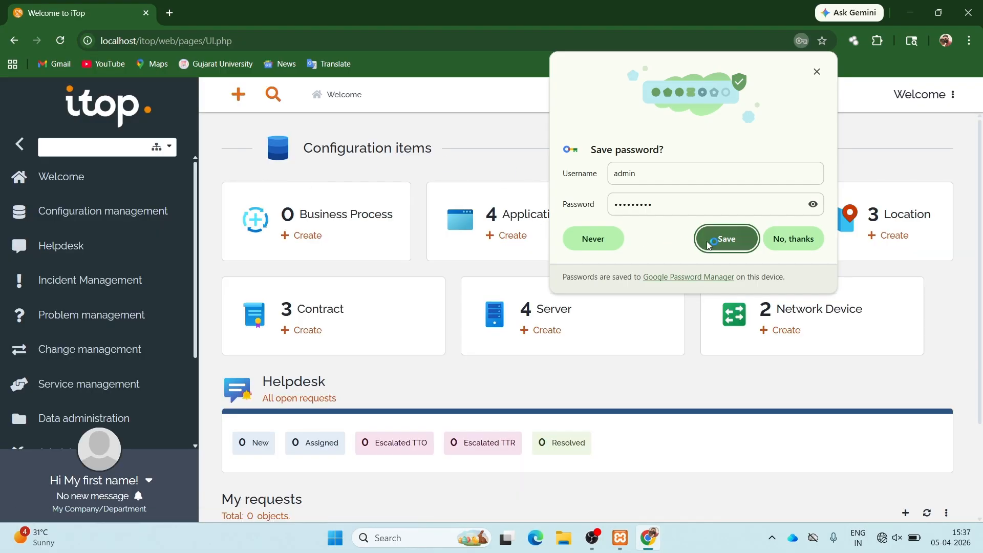
- Save the iTop login credentials in Chrome's password prompt
click(724, 238)
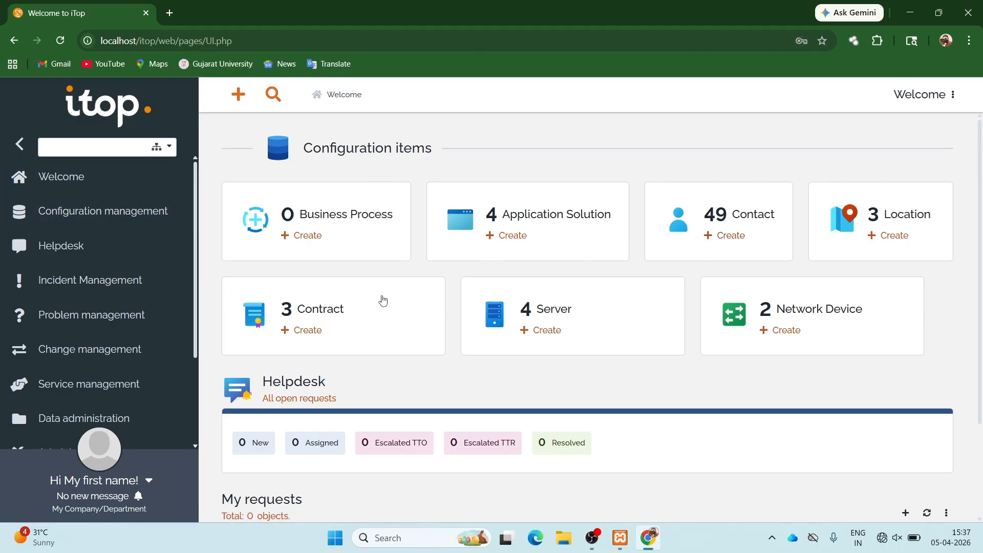
- Add organization AGC with code chpl and Standard support as its delivery model
click(273, 345)
click(82, 414)
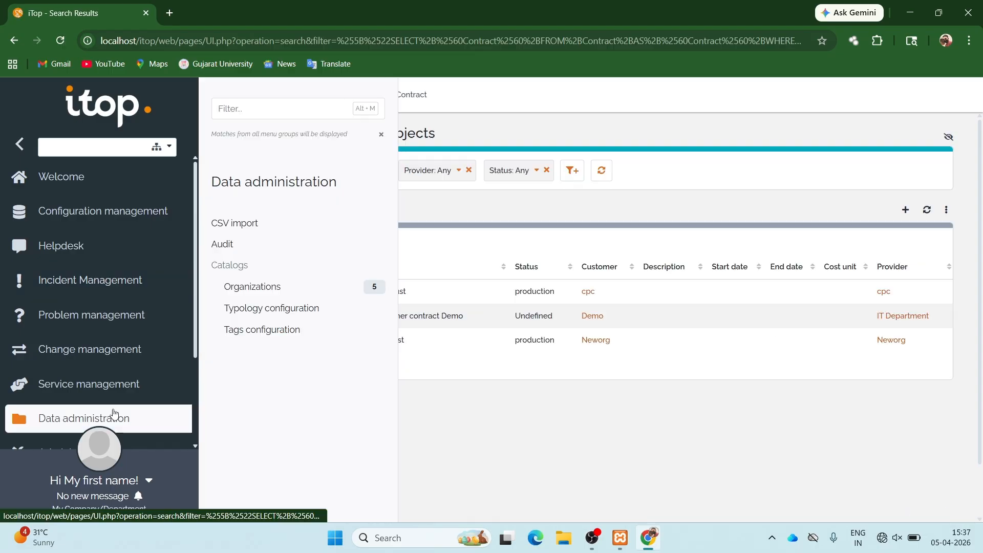
click(267, 294)
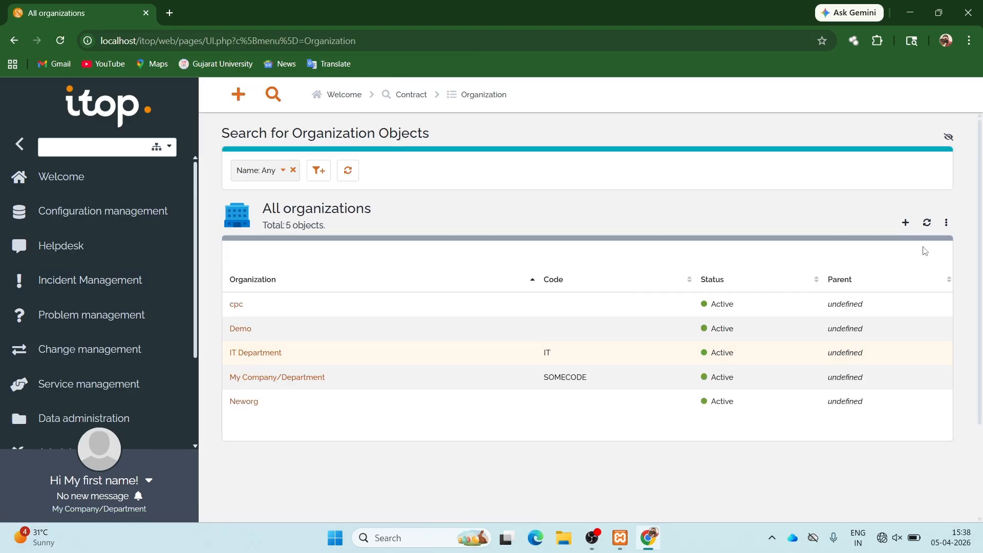
click(905, 222)
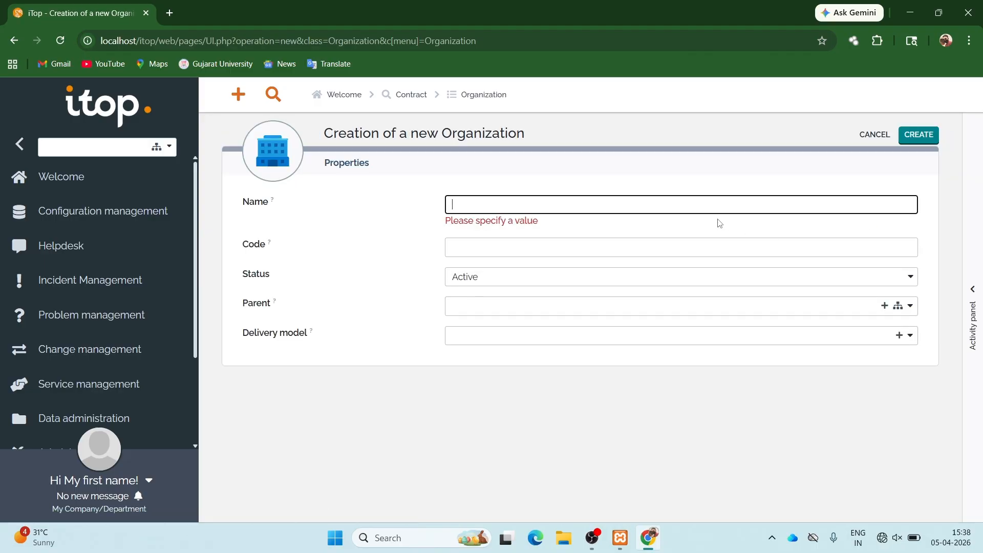
text(AGC)
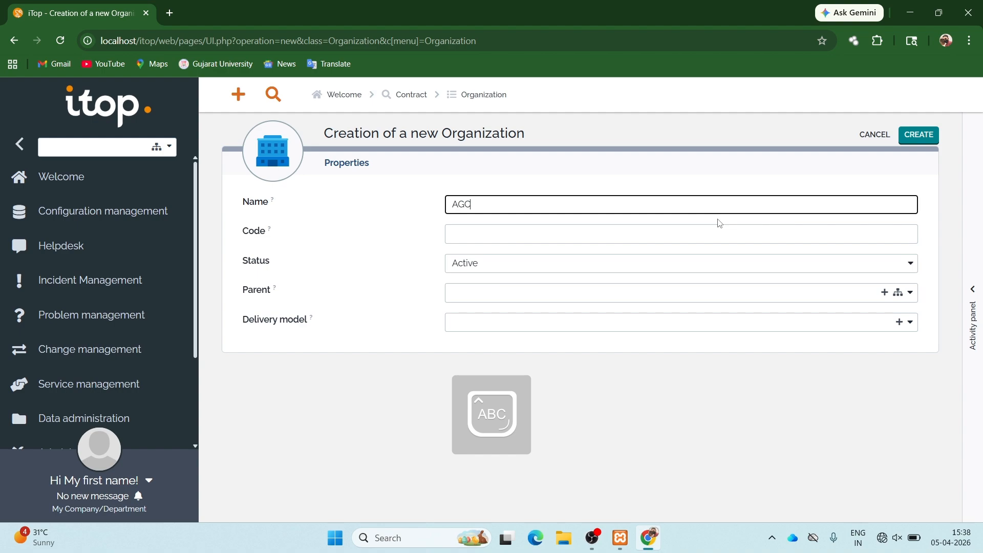
key(Caps_Lock)
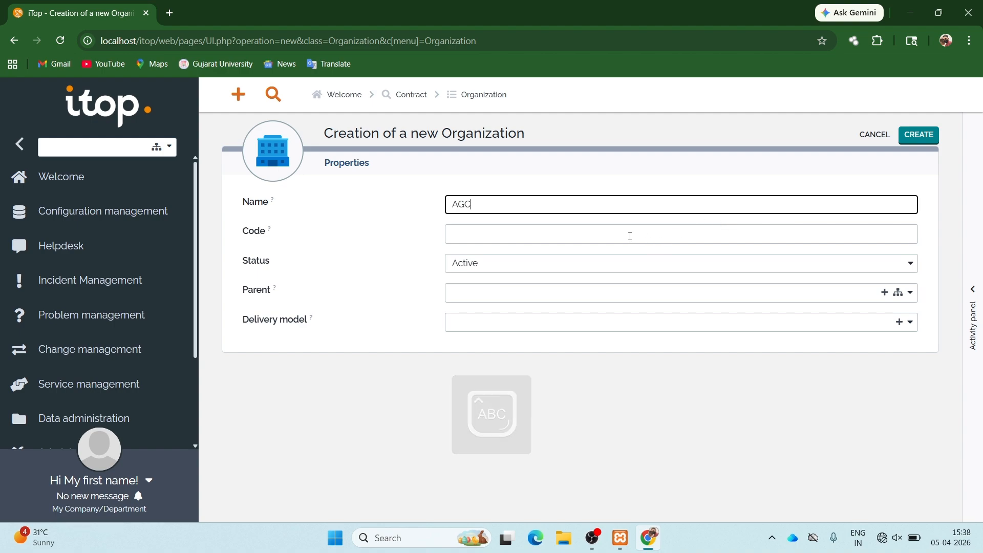
click(589, 234)
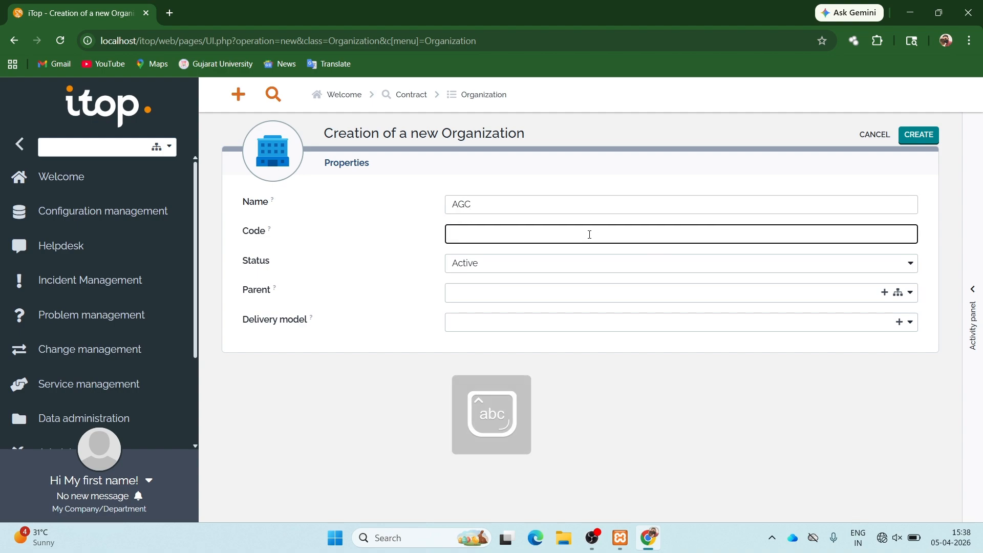
text(chp)
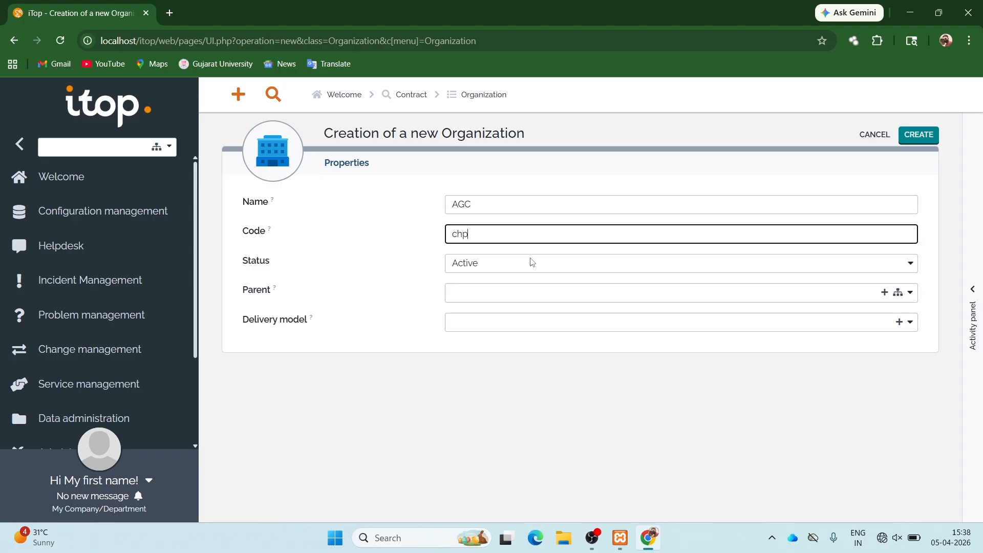
text(l)
click(484, 320)
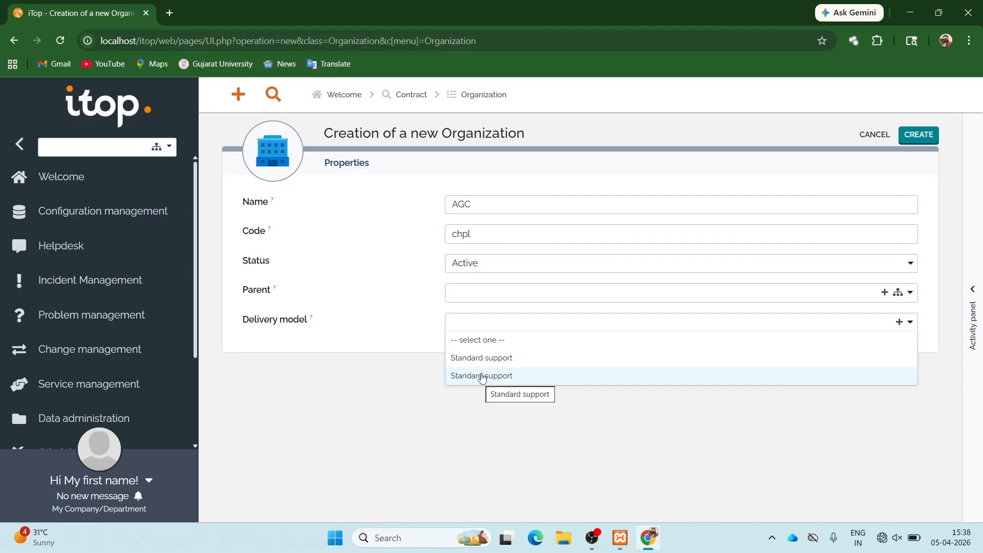
click(485, 357)
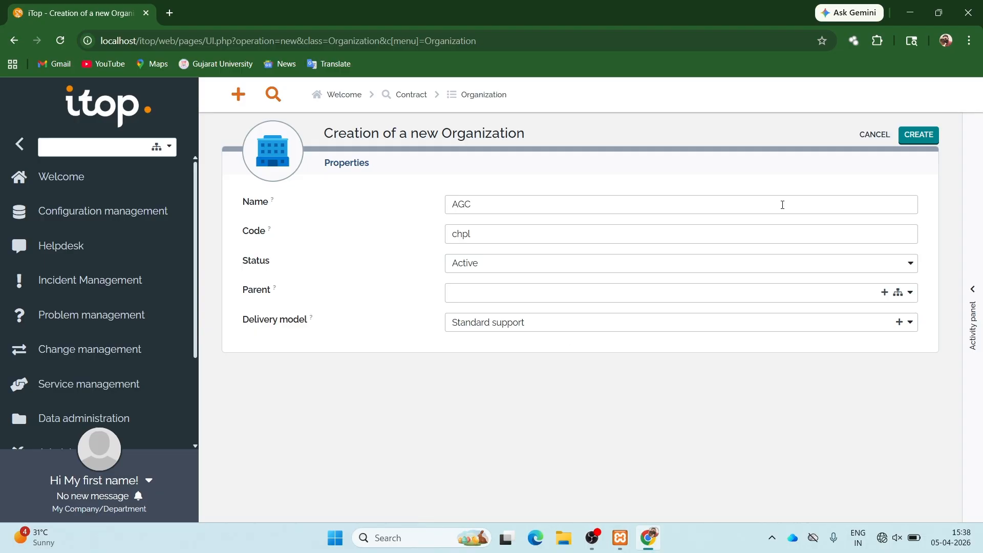
click(919, 135)
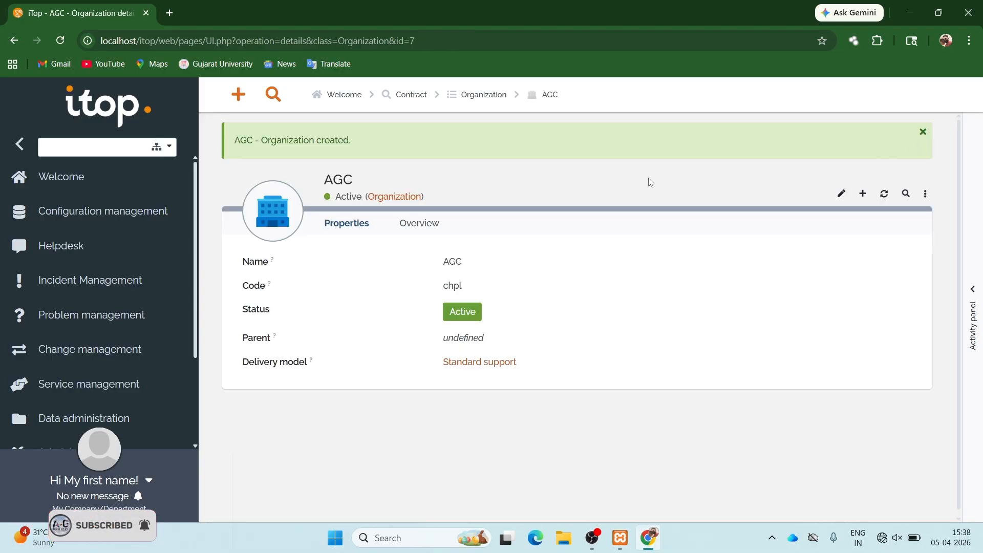
click(121, 214)
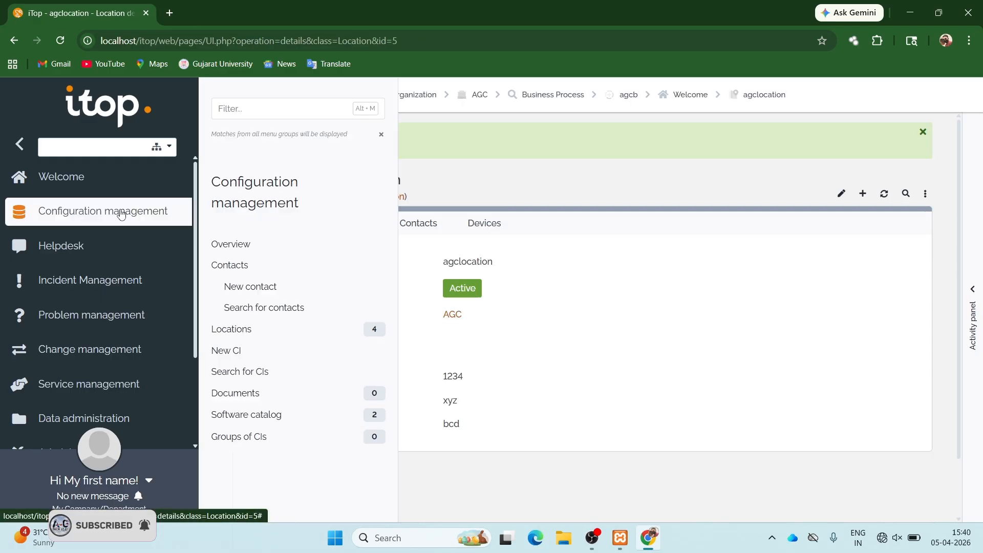
- Start a Team contact named agcteam in organization AGC
click(265, 289)
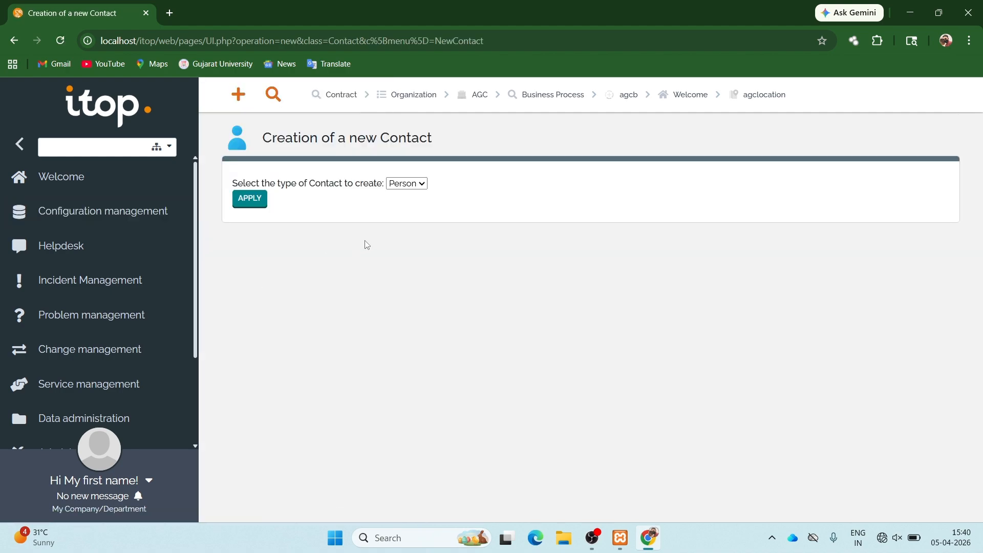
click(417, 185)
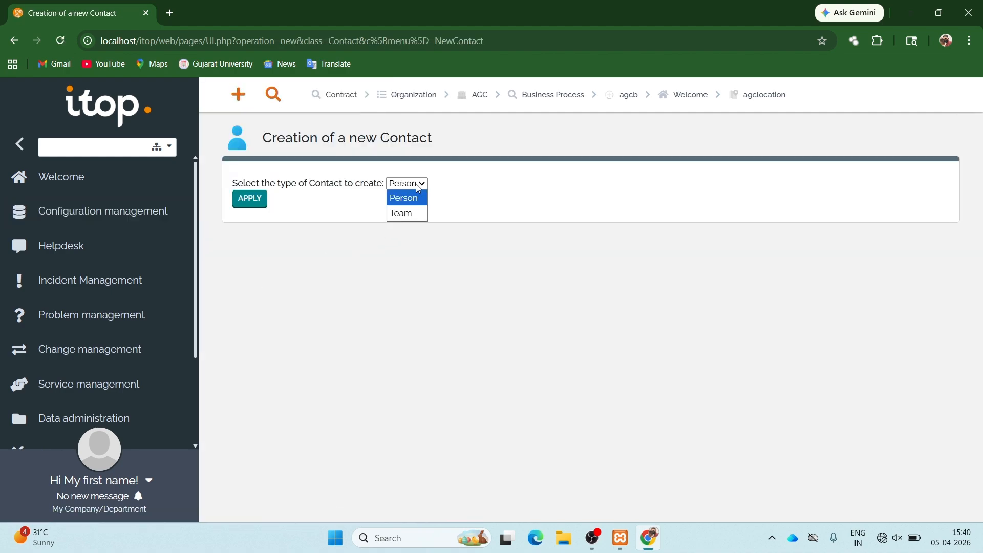
click(404, 213)
click(250, 205)
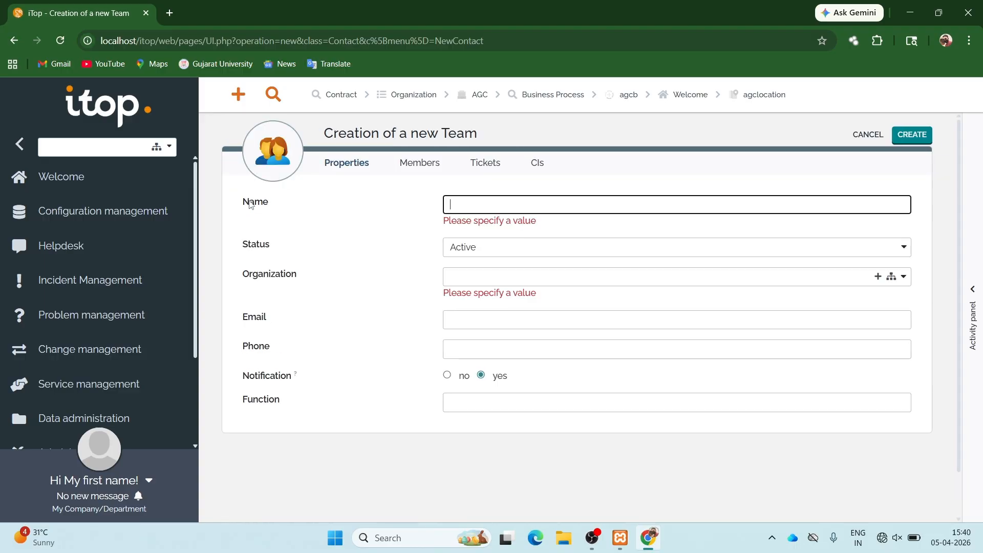
text(agc)
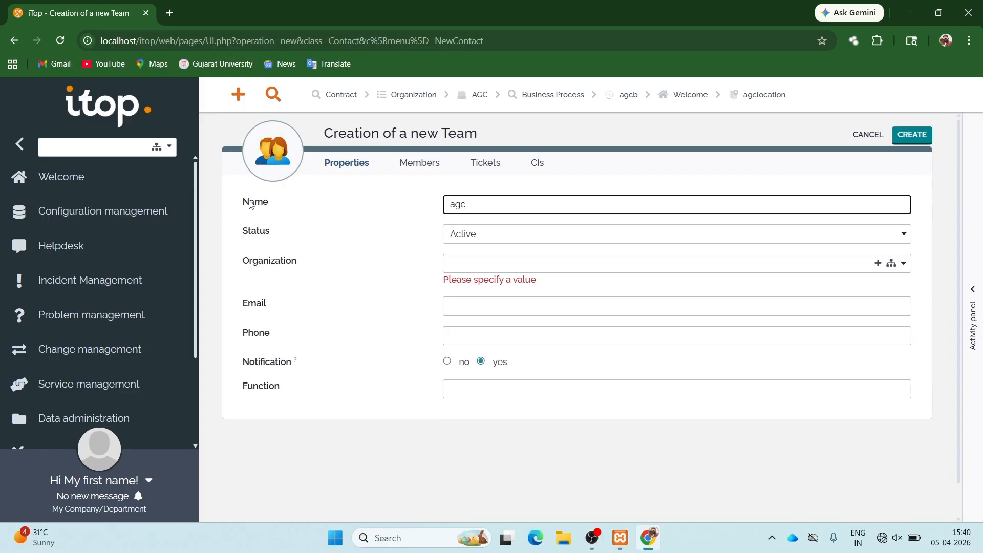
text(team)
click(456, 262)
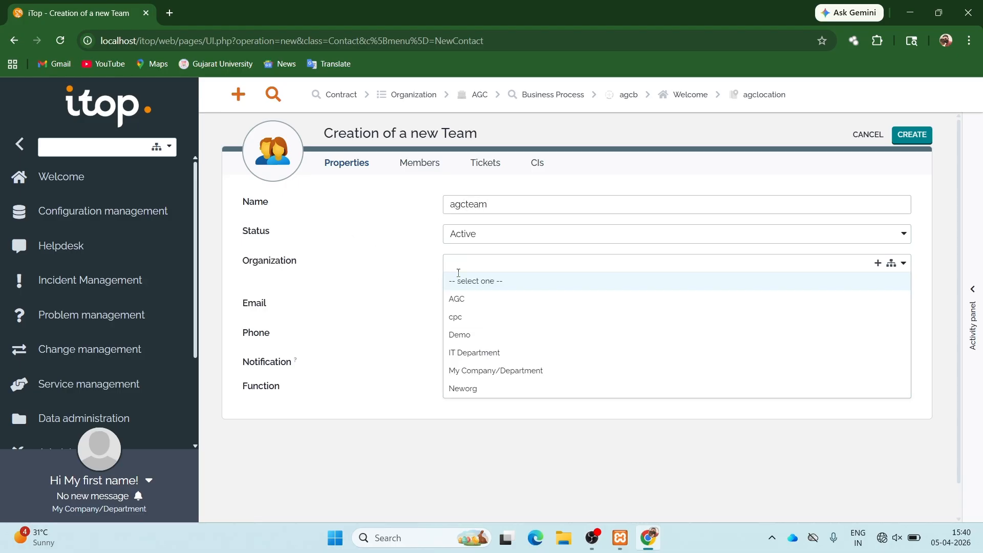
click(462, 303)
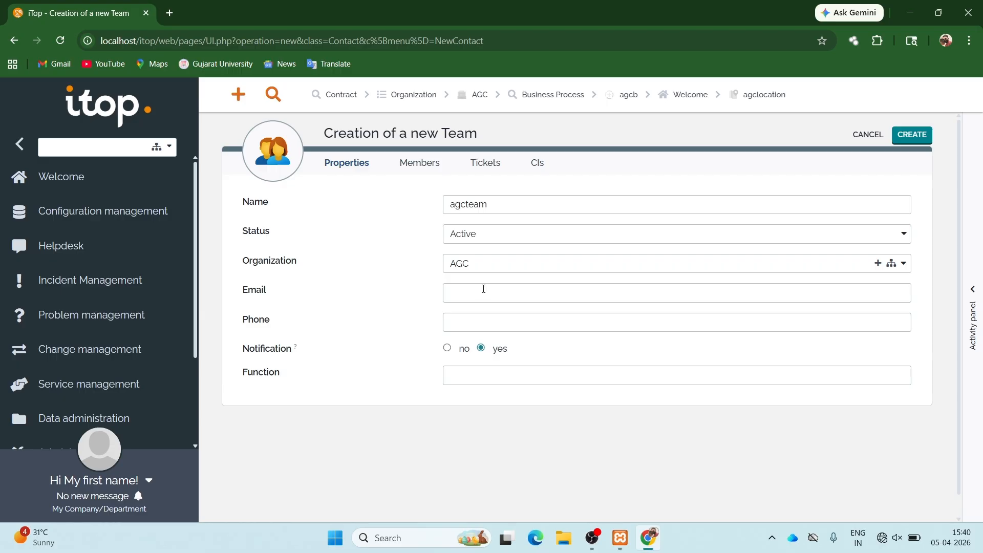
- Fill in the team's e-mail address and phone number and create agcteam
click(483, 289)
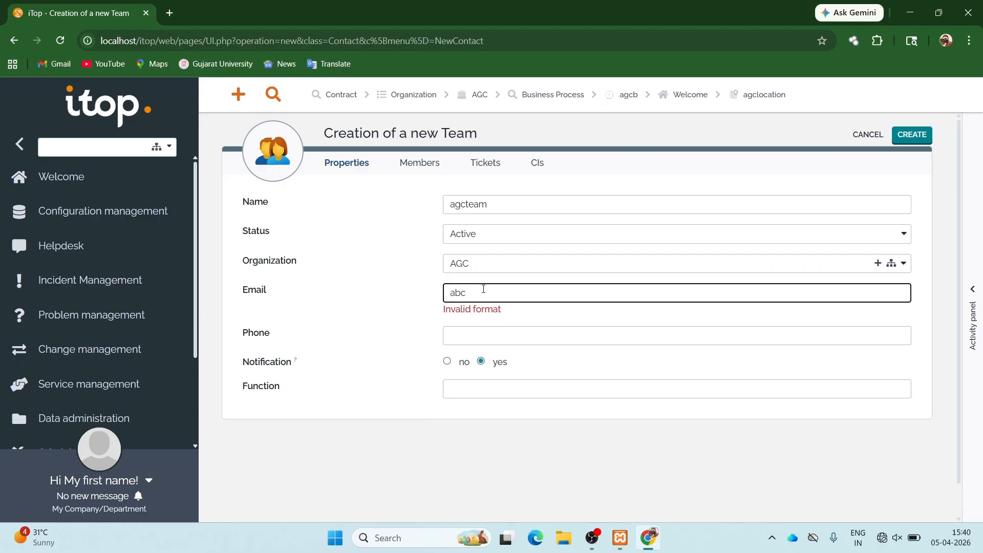
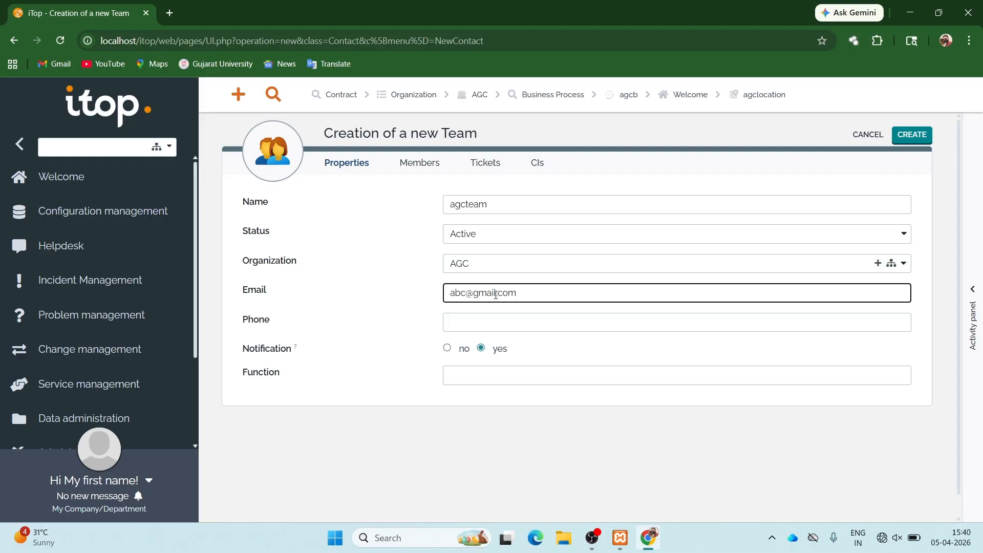
click(519, 317)
text(123)
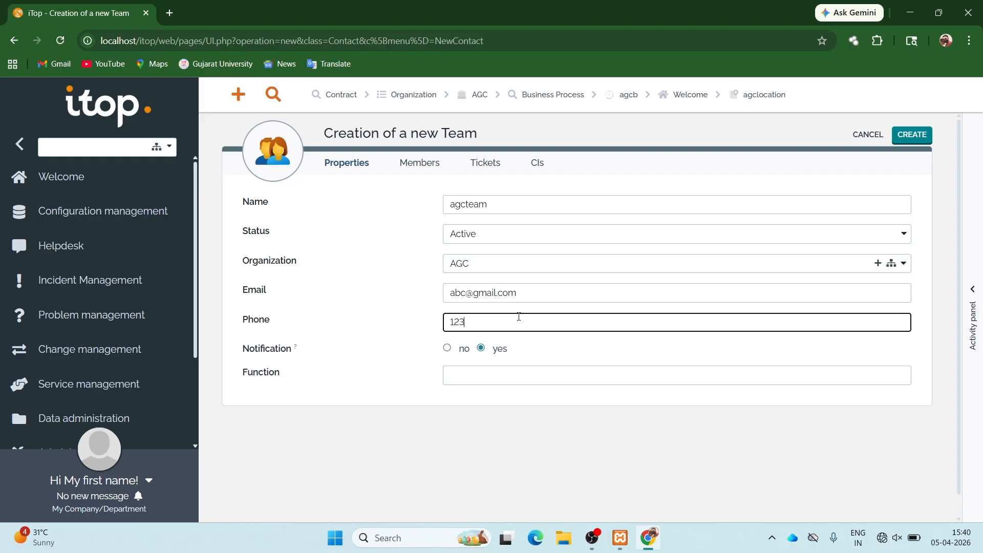
text(4567890)
click(911, 136)
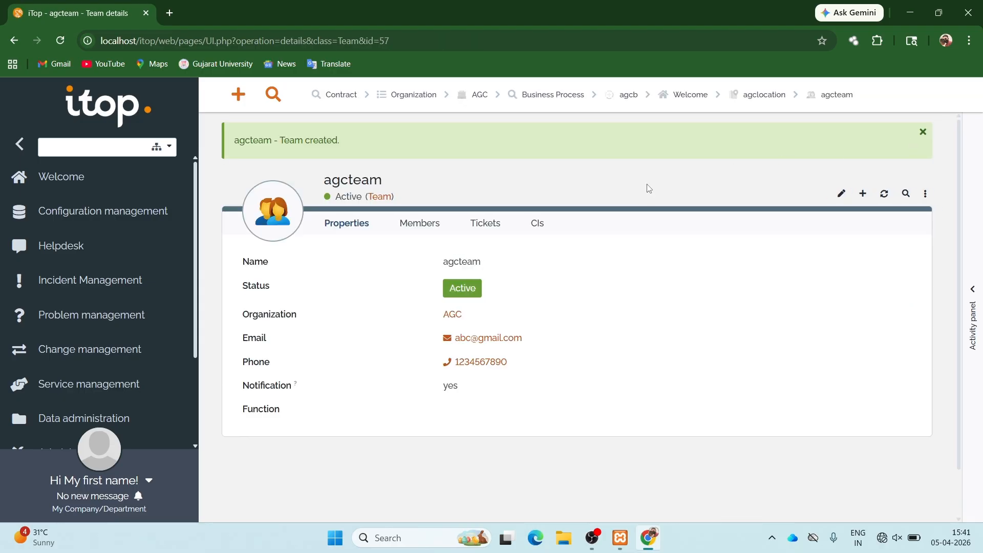
- Start a new Person contact and enter its last and first names
click(693, 99)
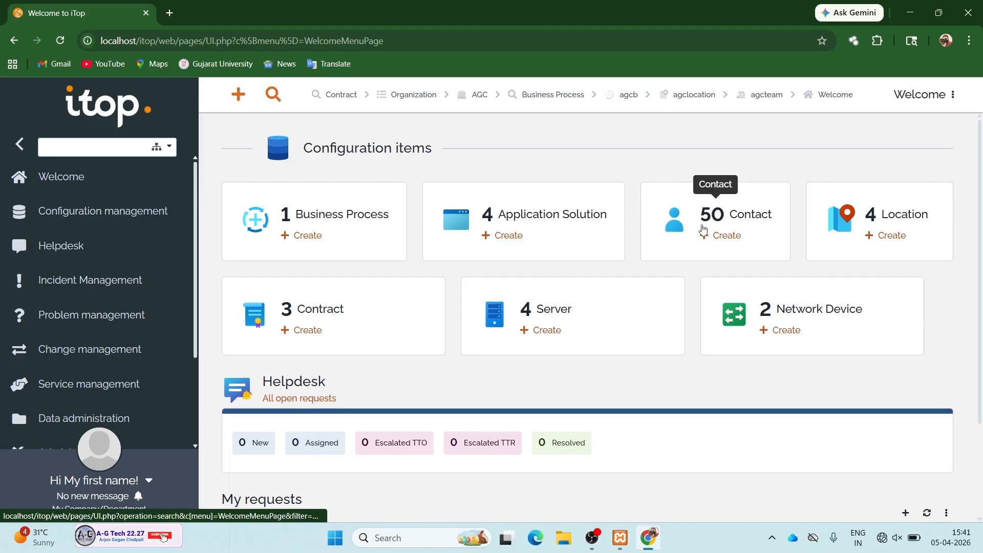
click(711, 240)
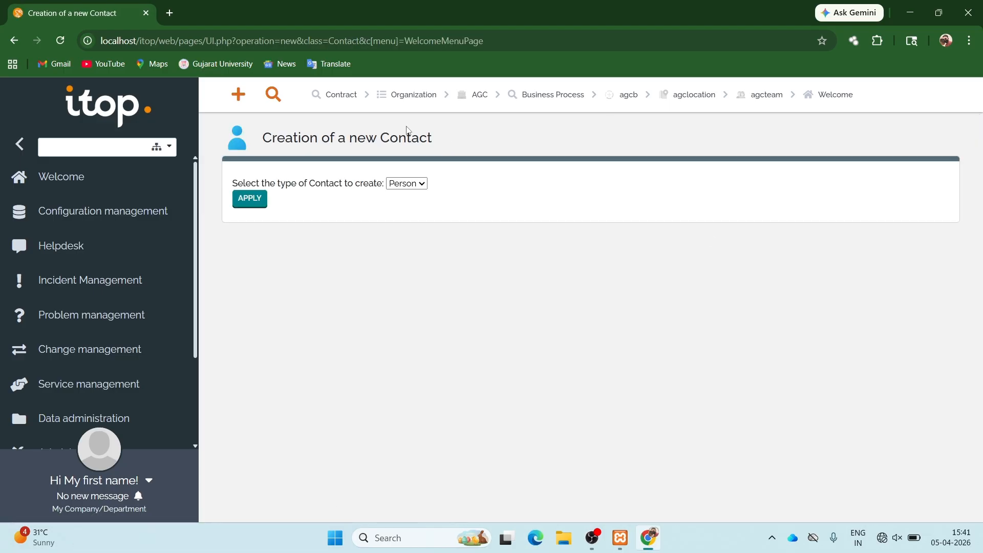
click(251, 202)
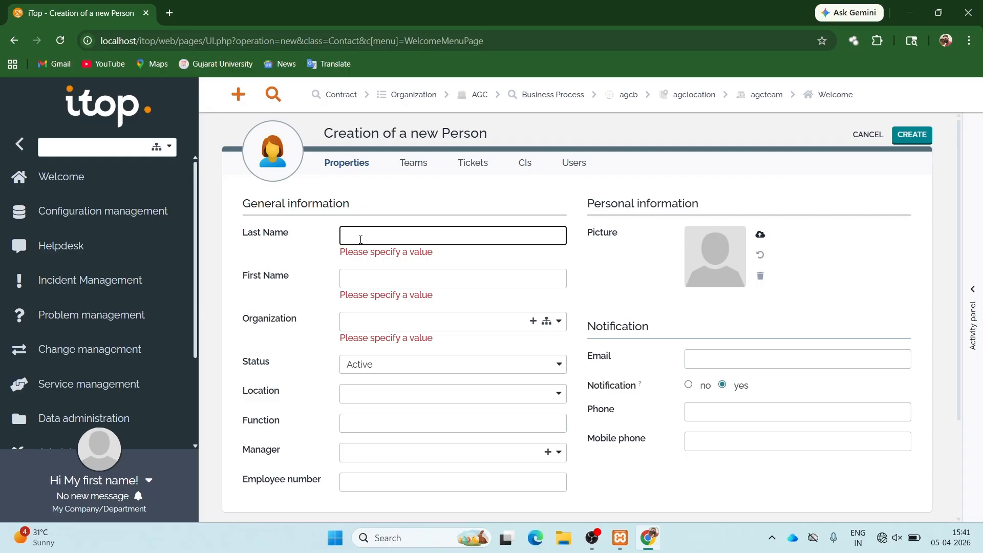
text(cha)
key(Tab)
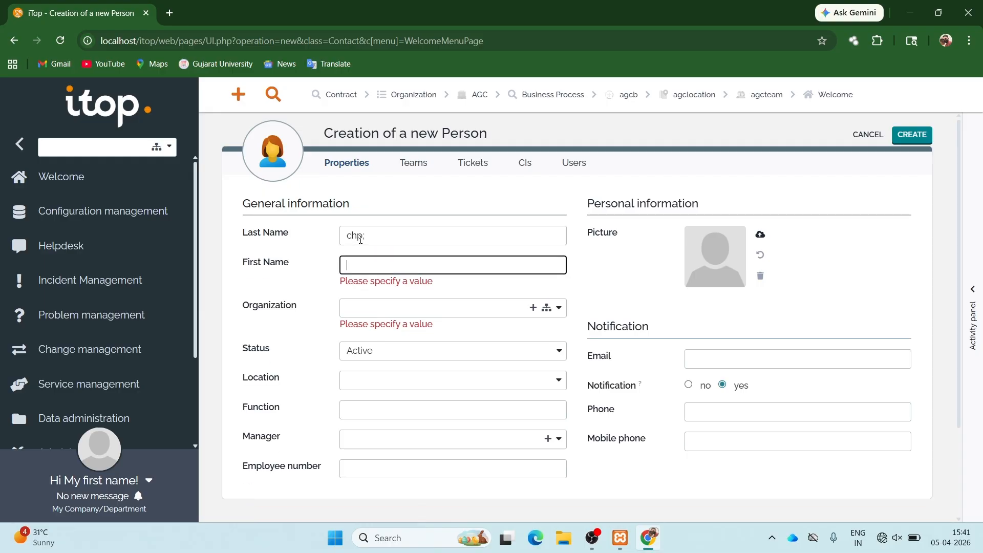
click(381, 229)
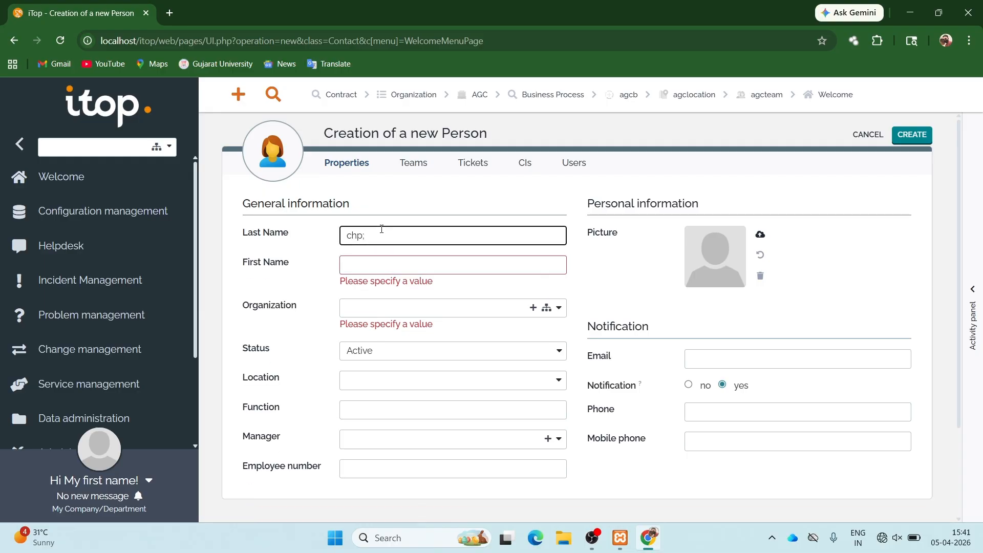
key(Tab)
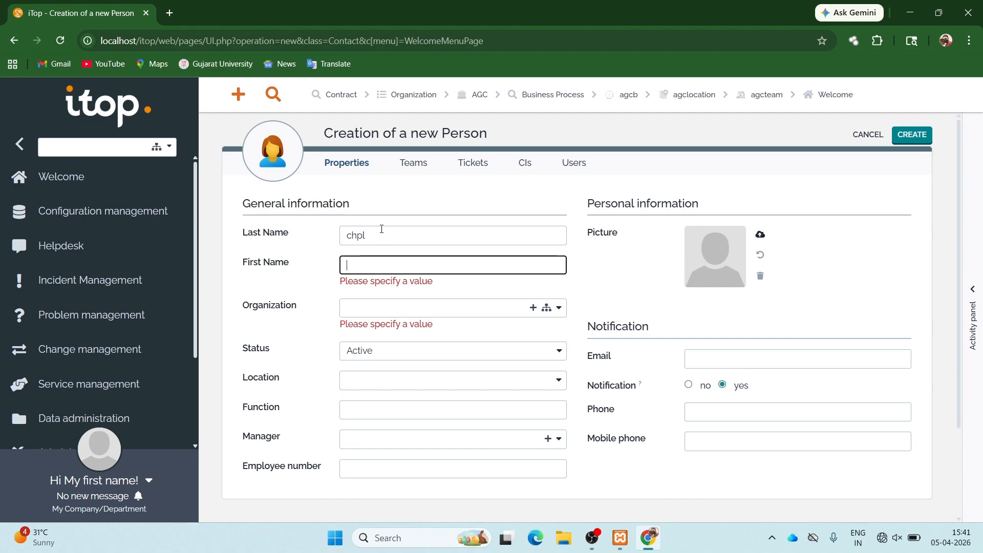
text(agc)
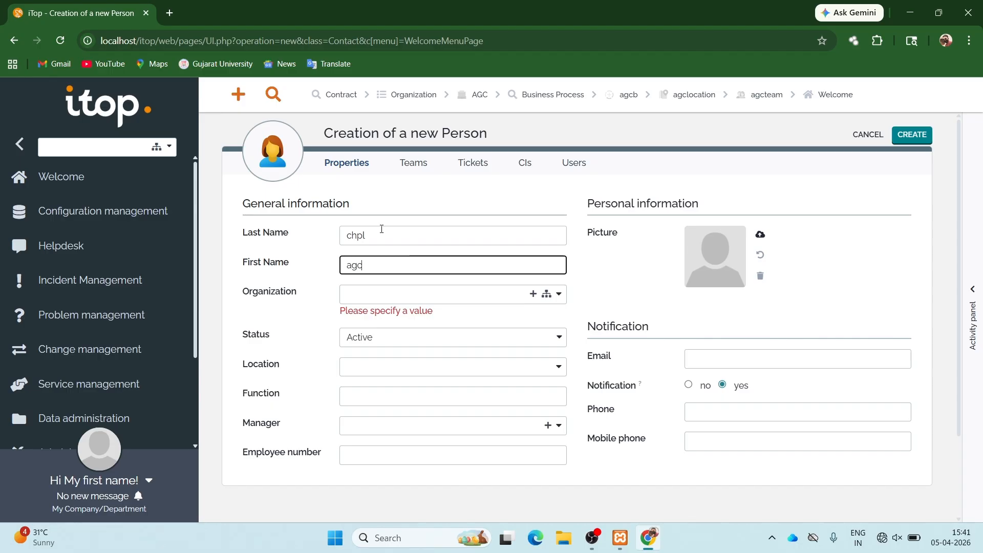
text(user1)
- Set the person's organization to AGC and show its Teams list
click(395, 294)
click(384, 331)
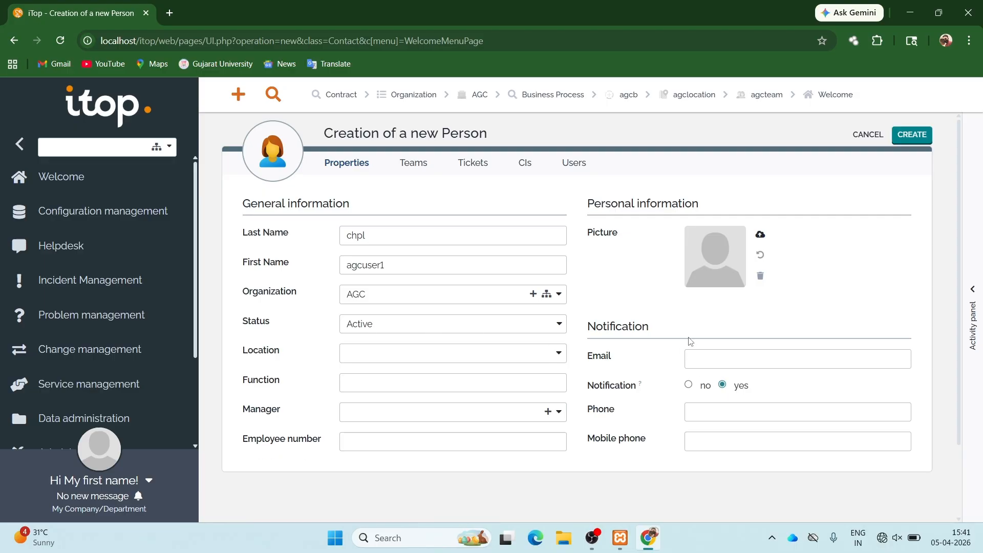
click(422, 156)
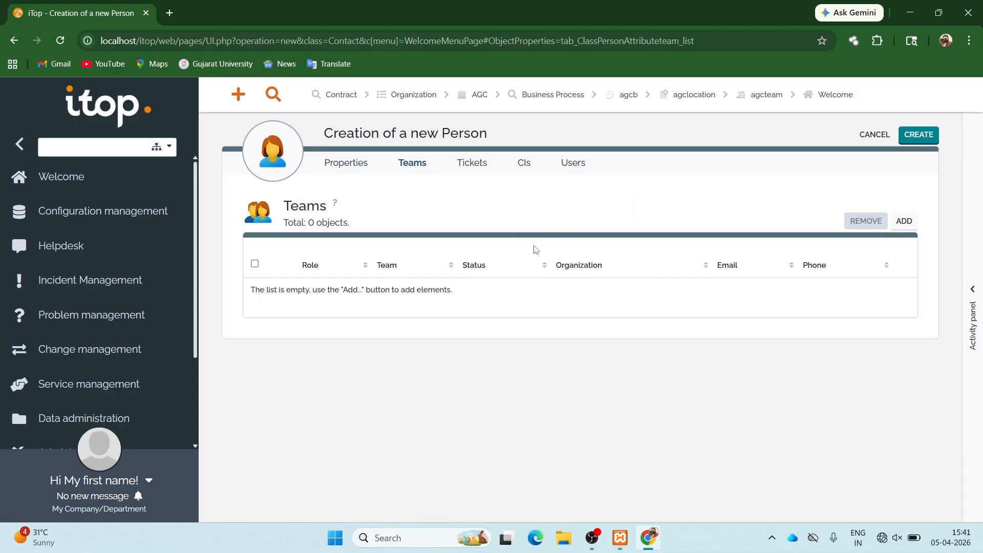
- Link agcteam to the person with the Customer manager role and create the record
click(905, 223)
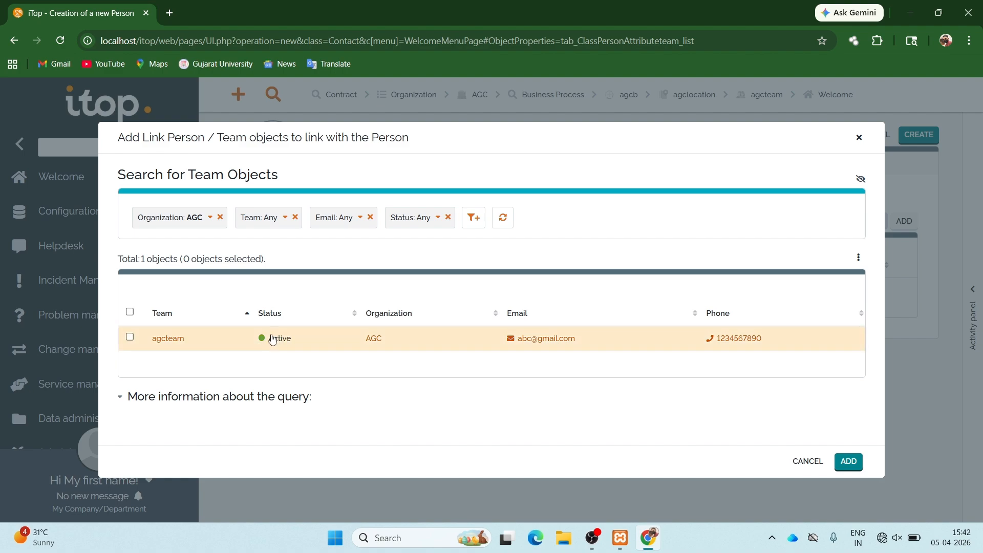
click(129, 339)
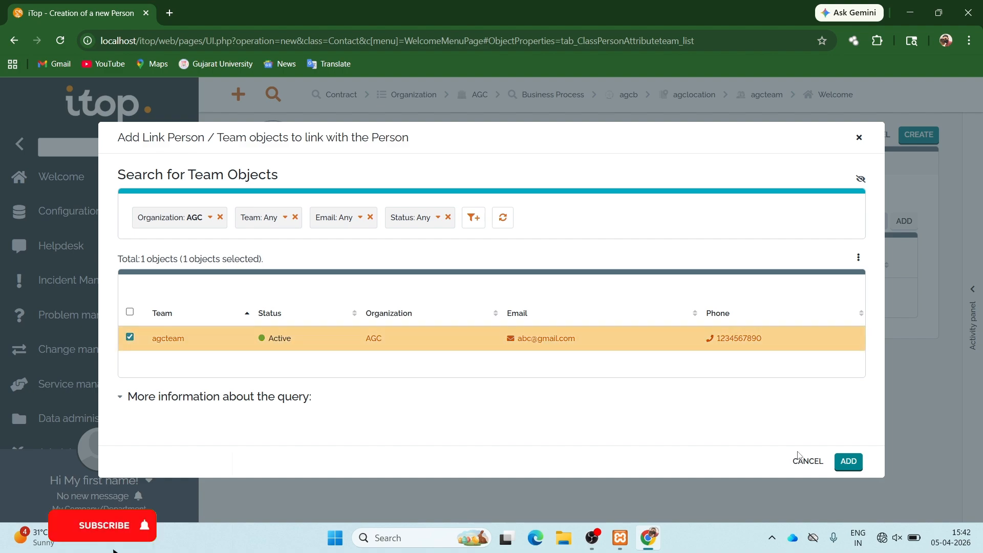
click(847, 461)
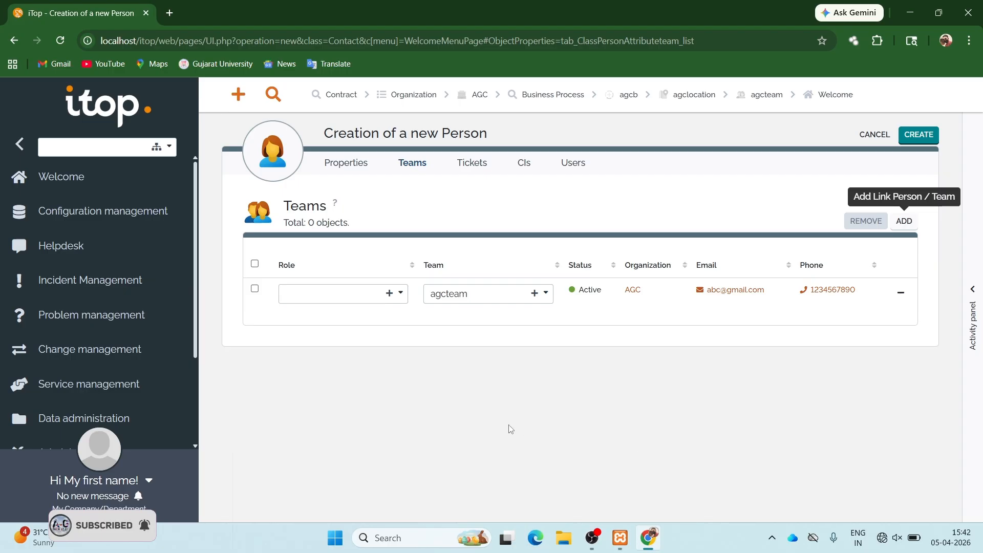
click(341, 290)
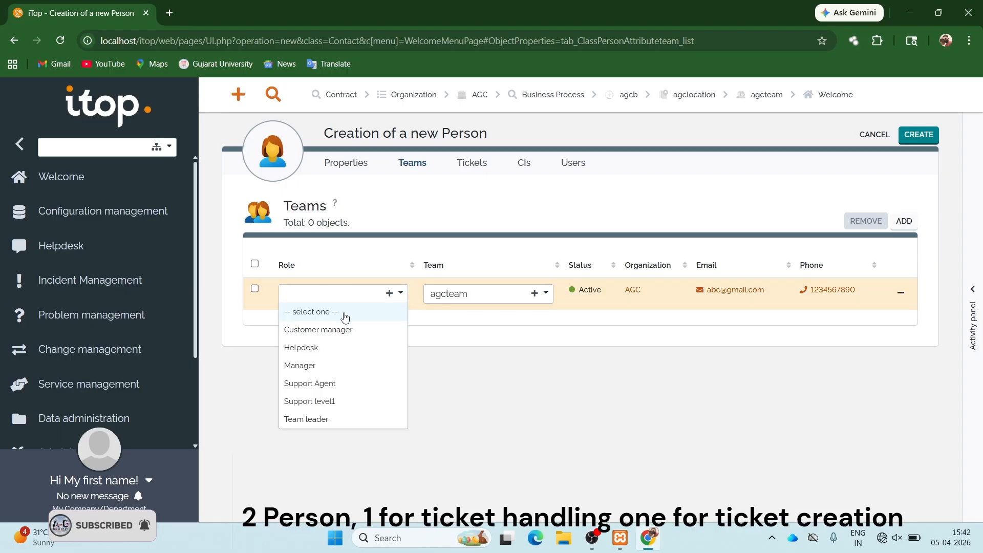
click(316, 330)
click(254, 288)
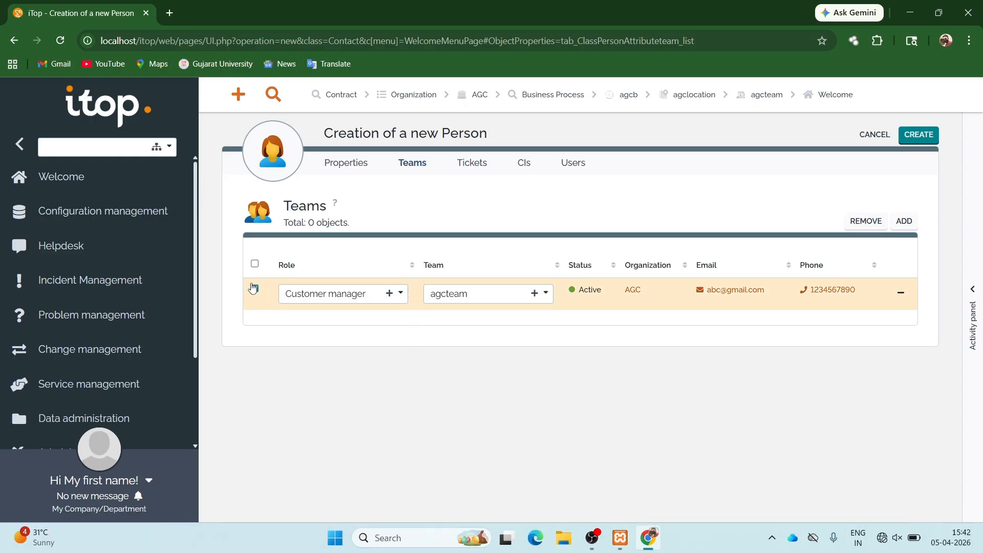
click(917, 136)
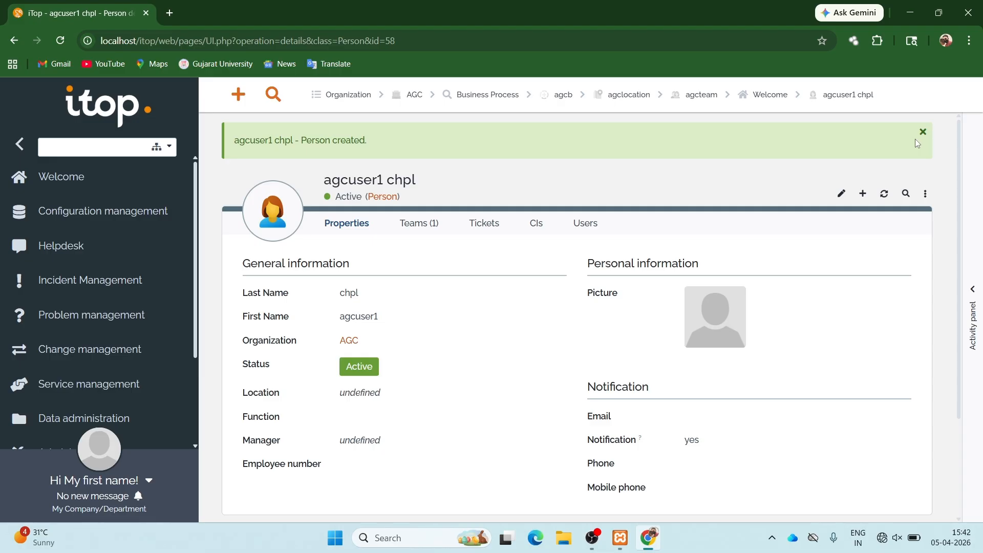
- Create another person in organization AGC with its last and first names
click(863, 195)
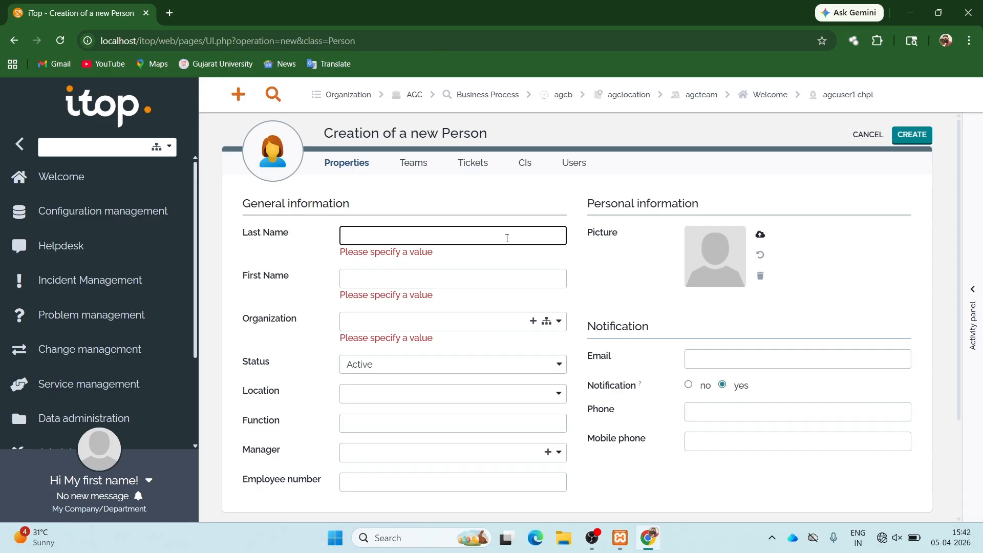
text(user)
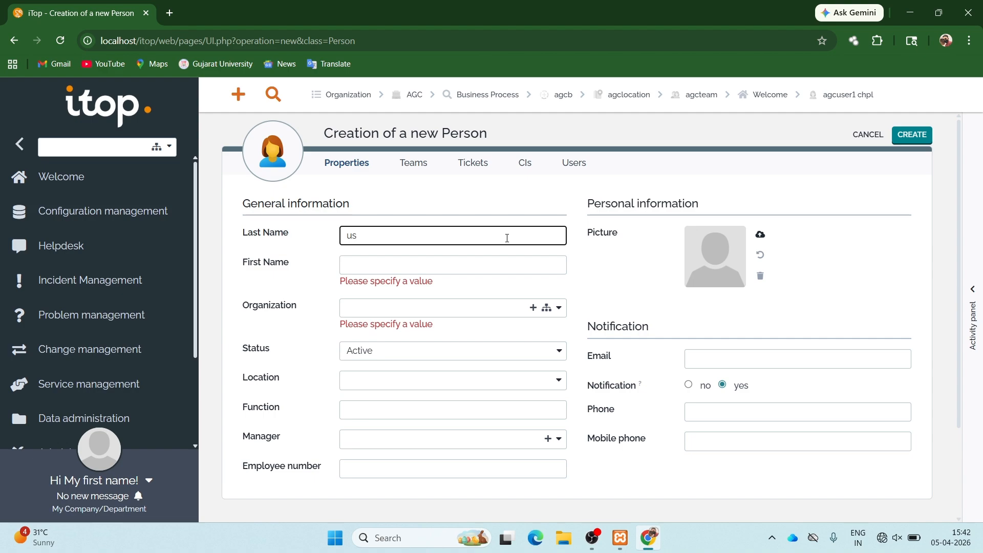
key(BackSpace)
key(BackSpace)
text(chpl)
key(Tab)
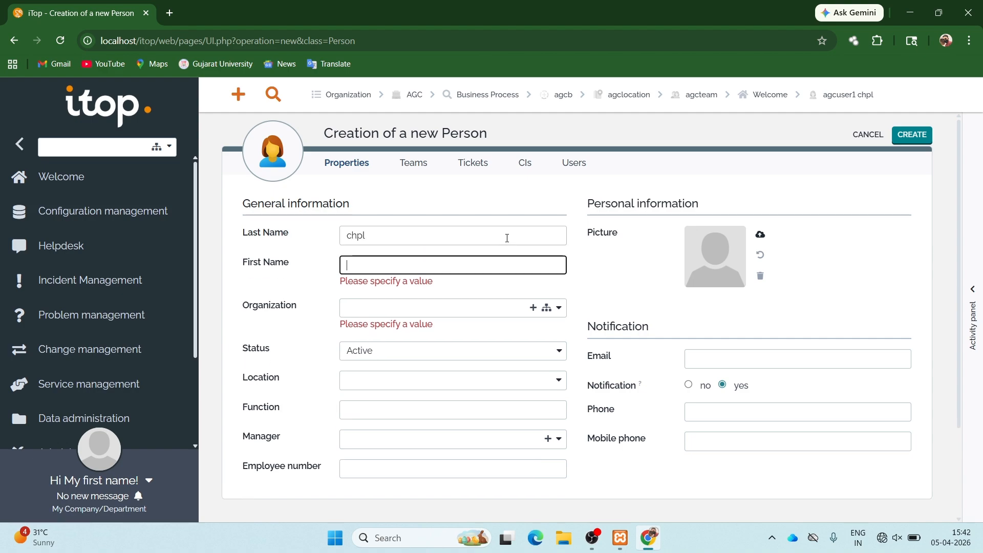
text(agc)
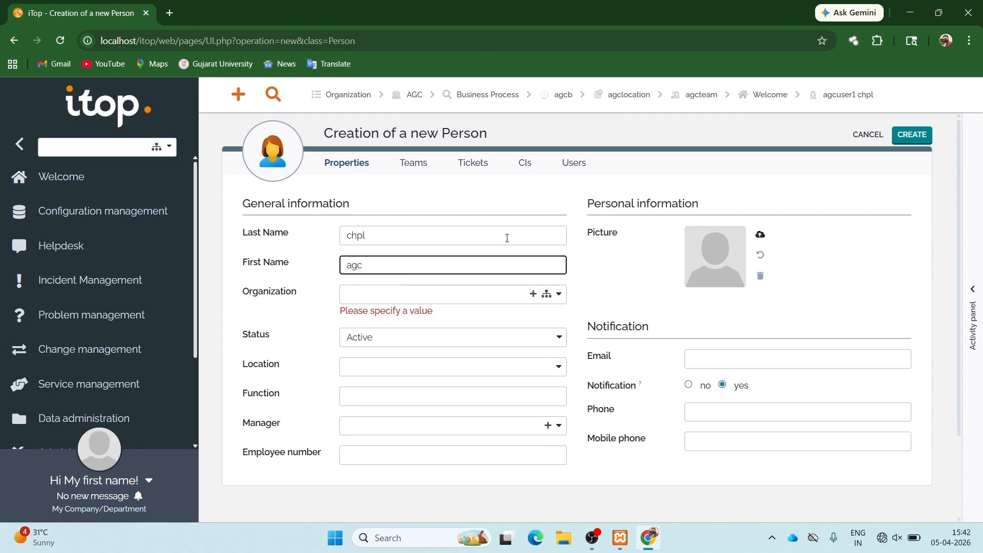
text(user2)
click(475, 294)
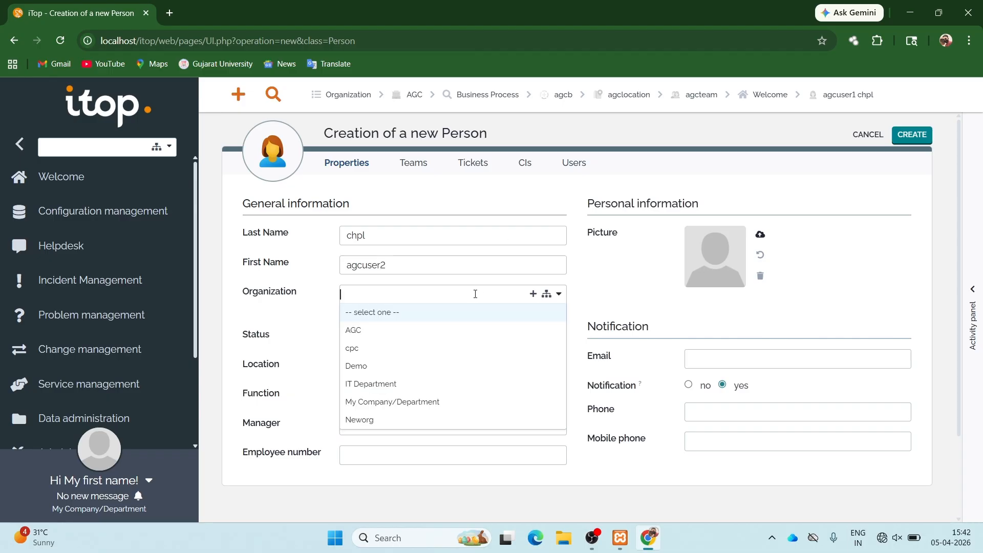
click(393, 336)
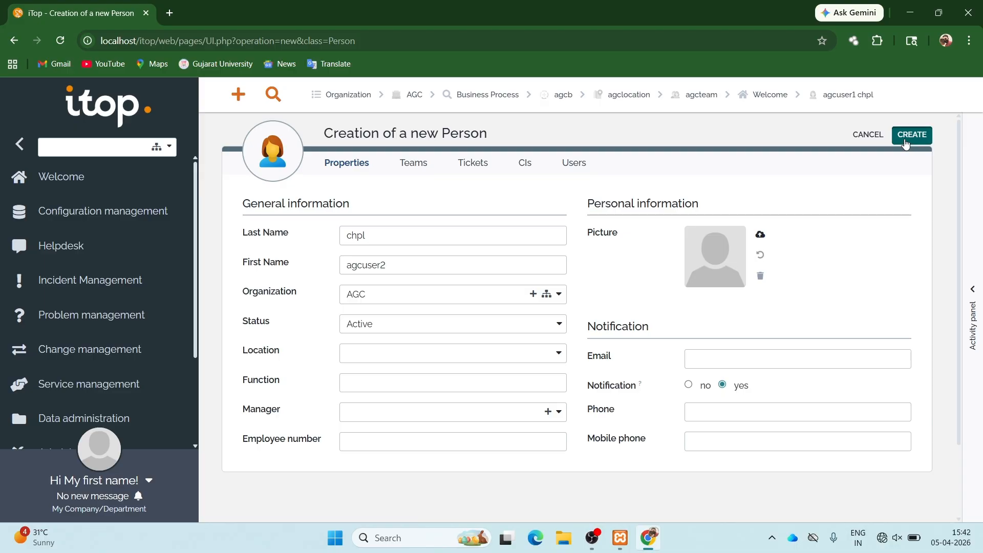
click(904, 142)
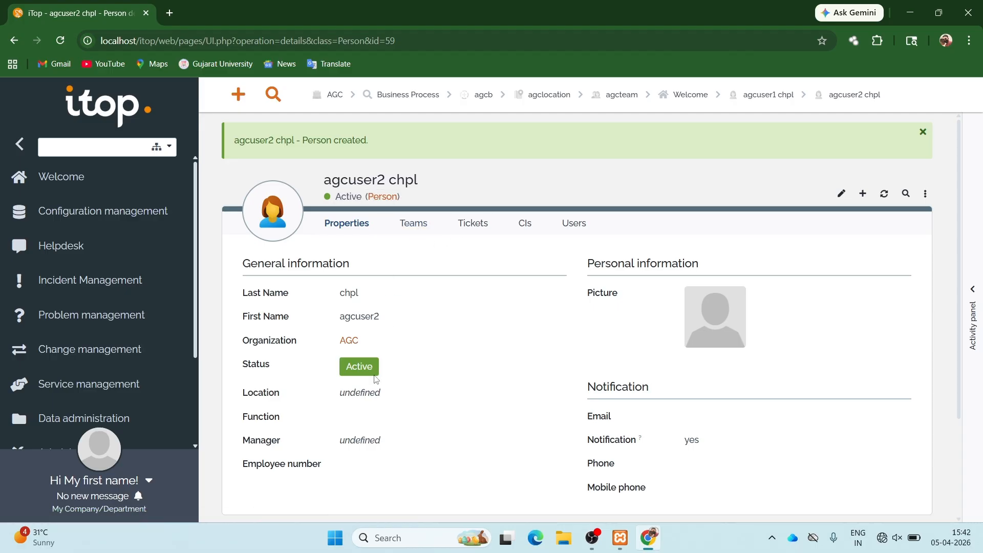
- Go to the Services list under Service management
scroll(377, 380, down, 3)
scroll(376, 379, up, 3)
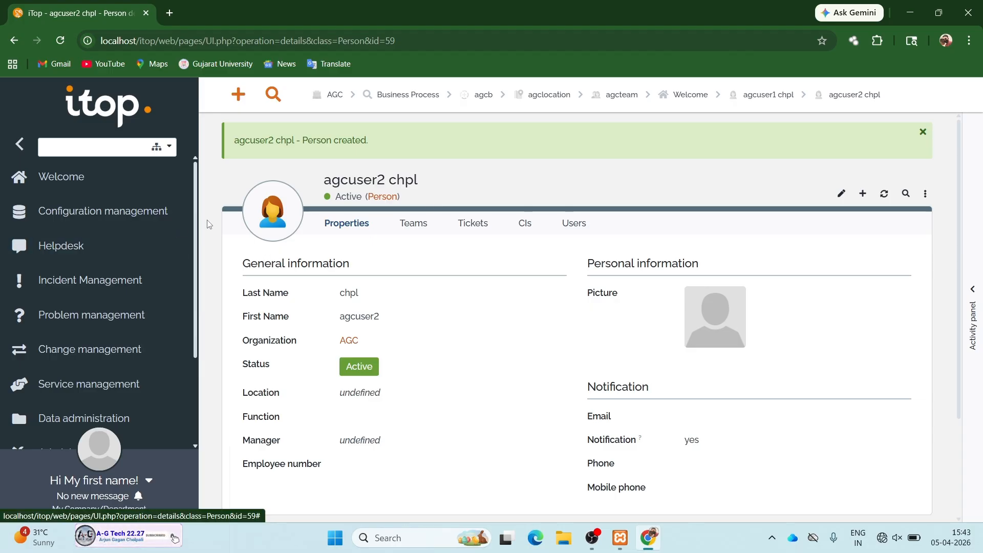
scroll(228, 234, down, 3)
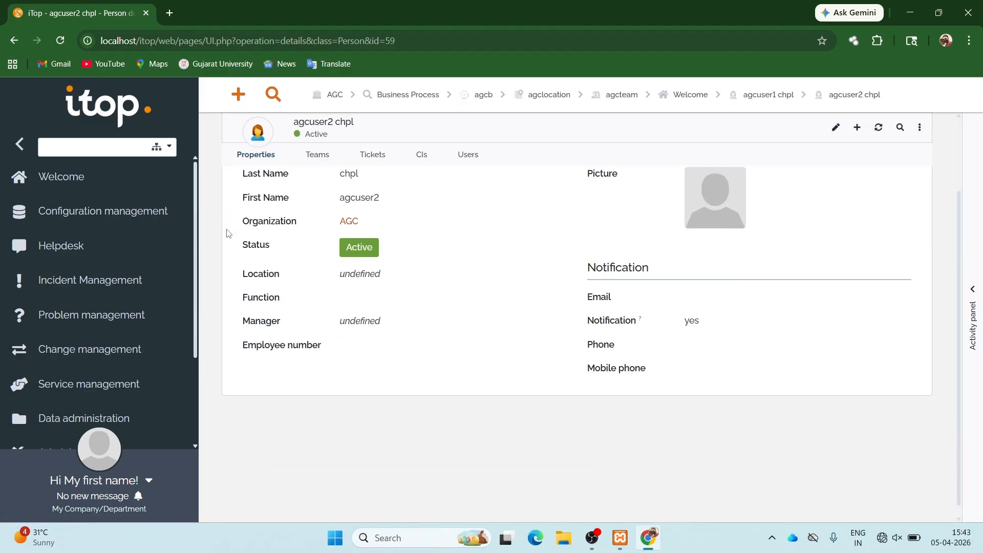
scroll(228, 233, up, 3)
scroll(100, 321, down, 3)
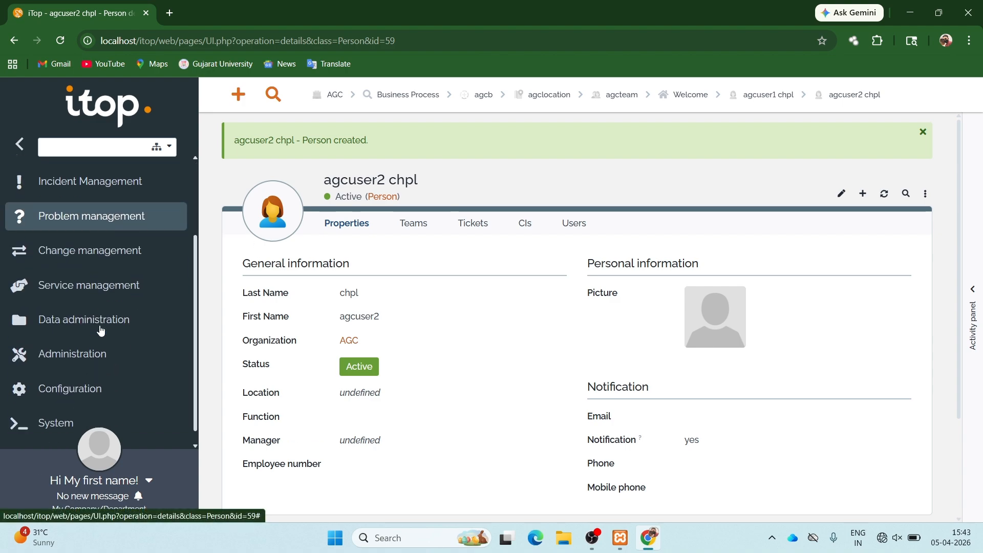
click(92, 301)
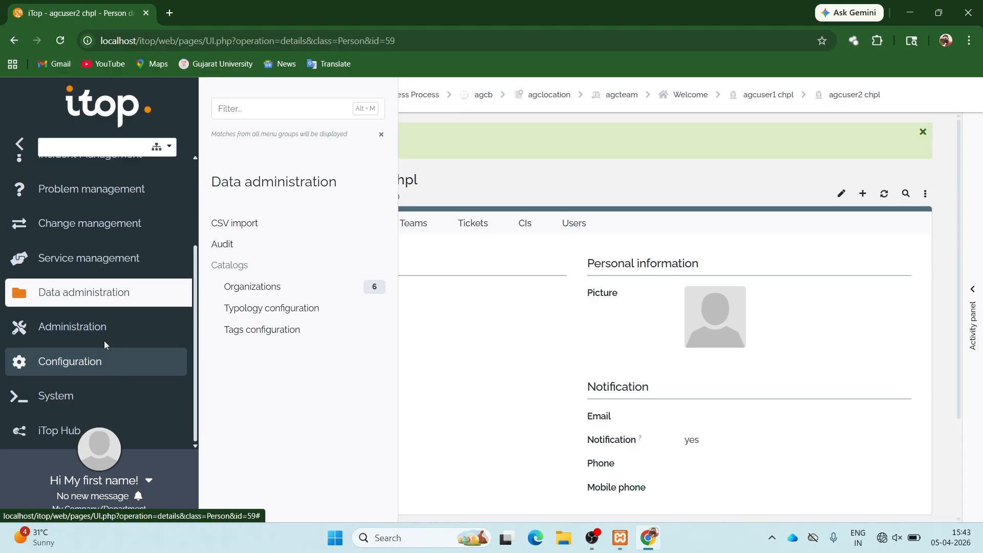
click(462, 334)
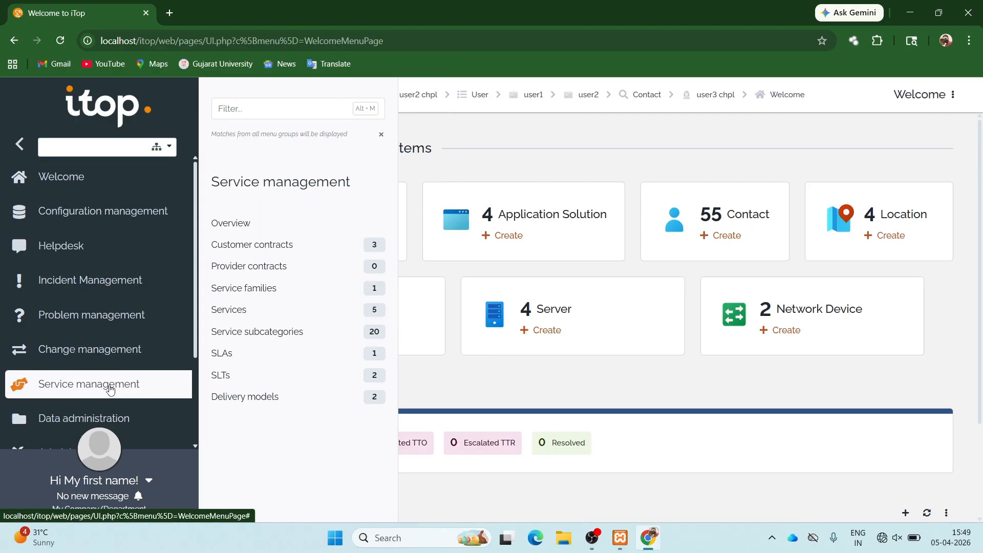
click(241, 312)
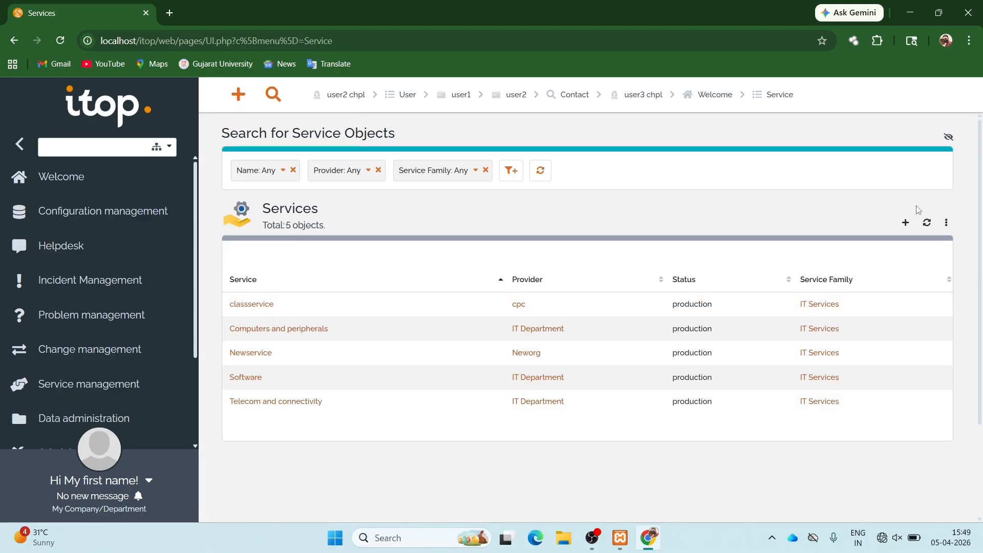
- Create service agcservice with provider AGC, IT Services family and production status
click(905, 223)
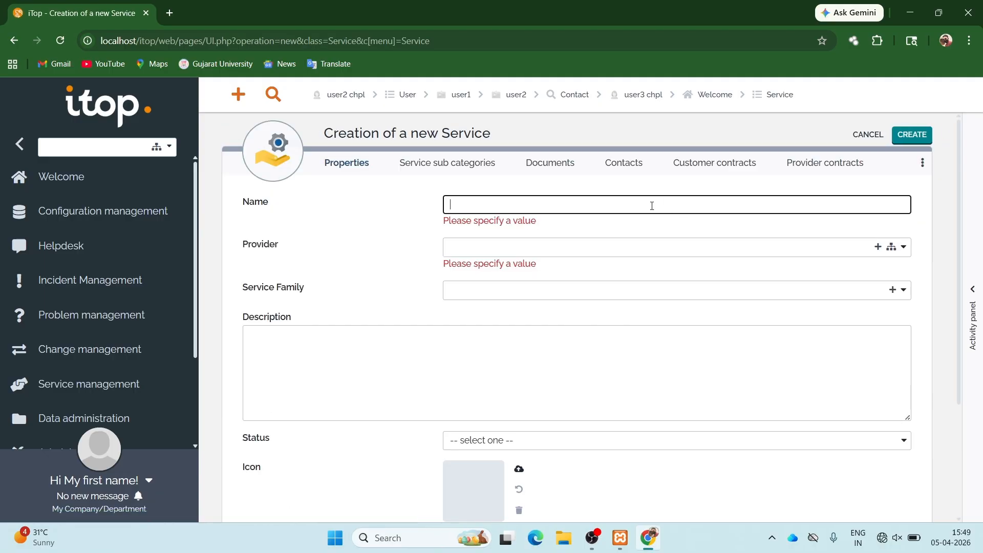
text(agcservice)
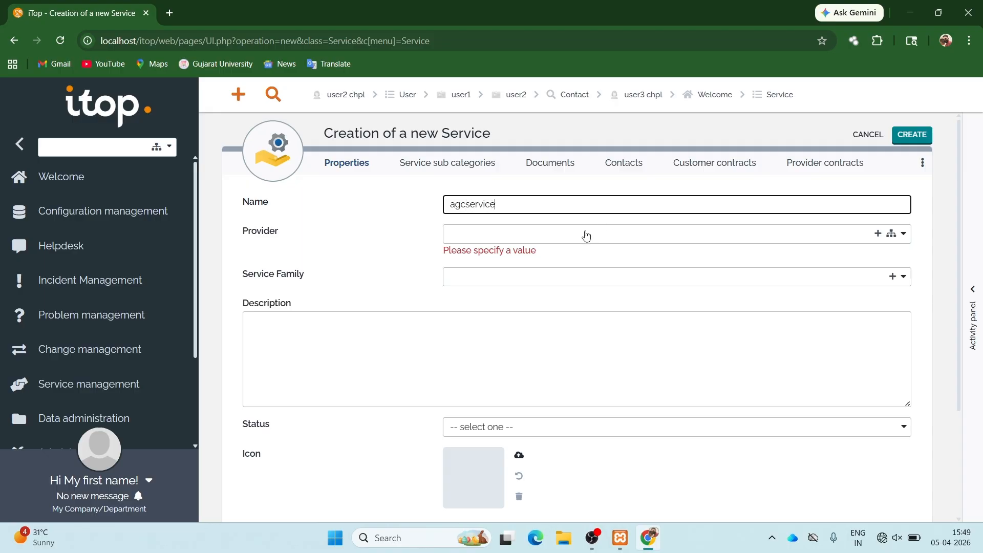
click(586, 236)
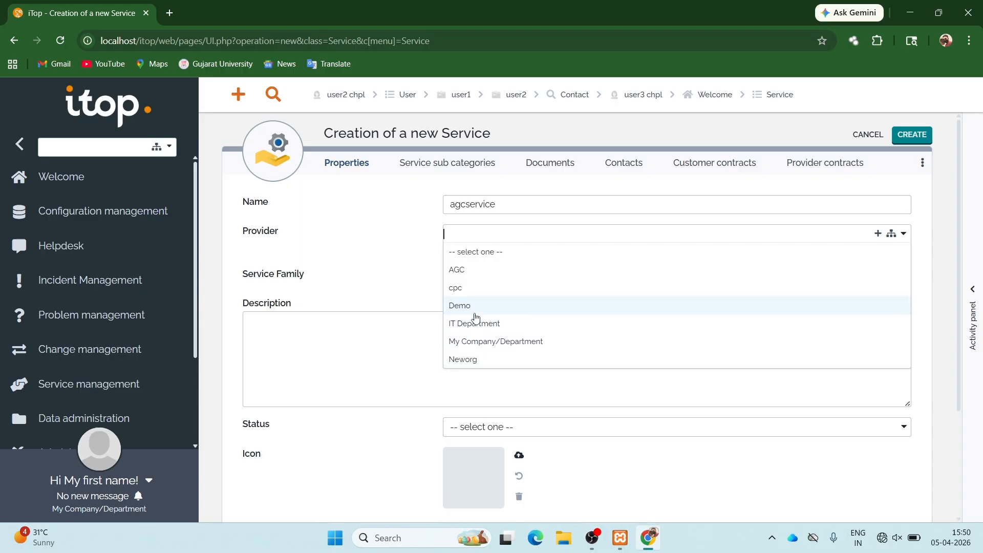
click(487, 269)
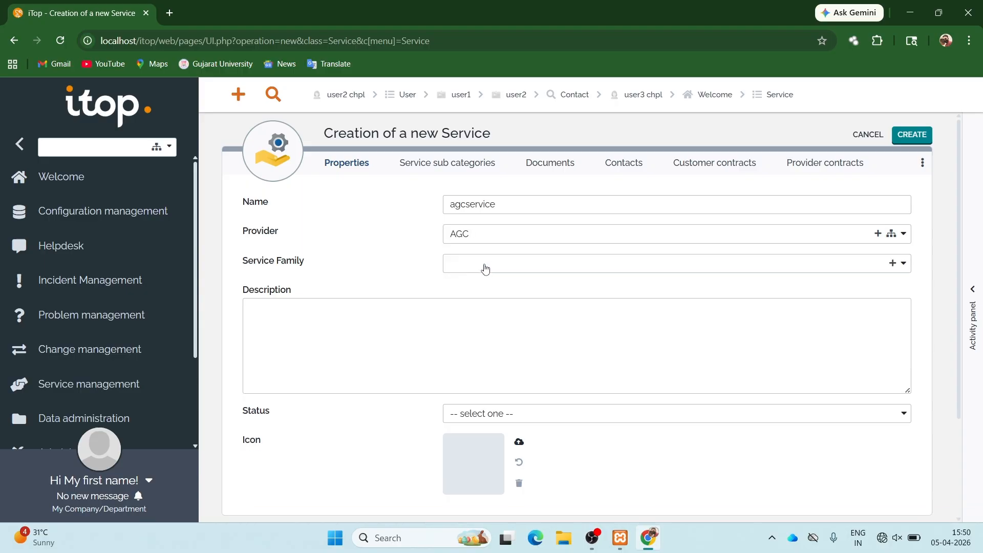
click(484, 267)
click(485, 304)
click(490, 413)
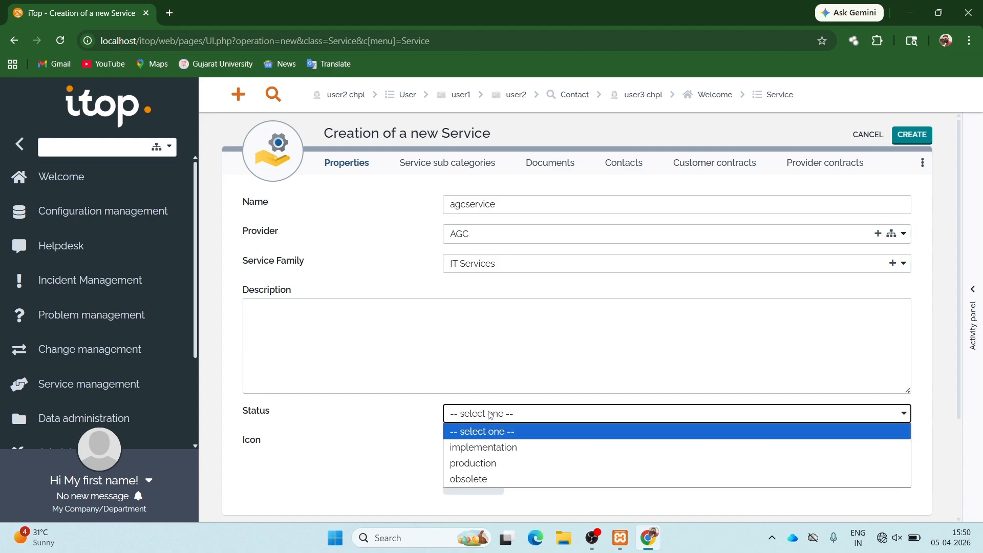
click(476, 464)
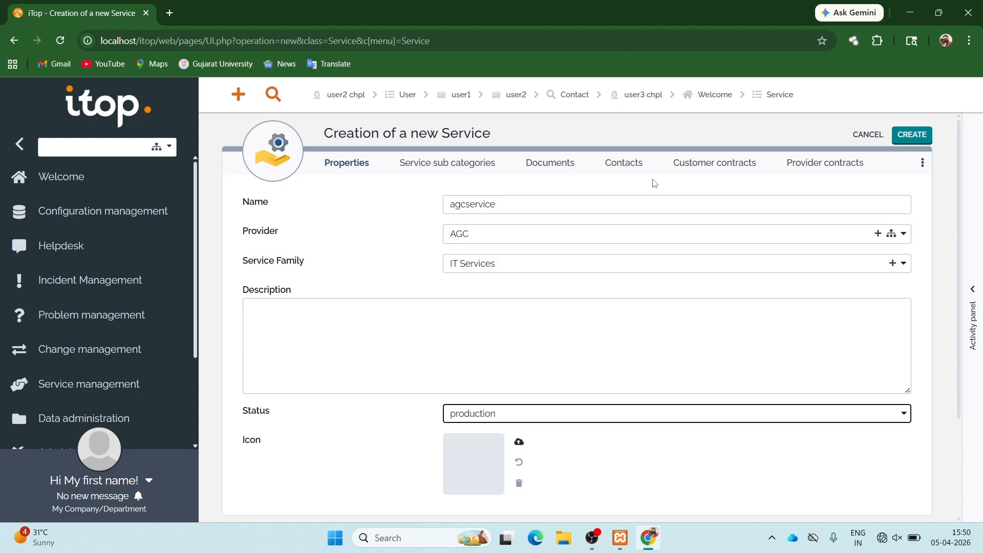
click(912, 134)
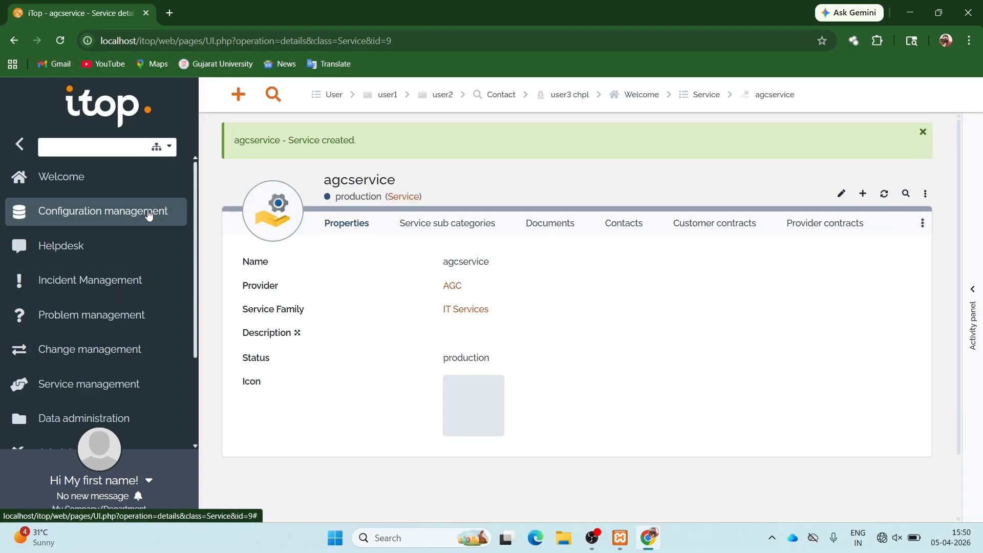
- Open the Service subcategories list under Service management
click(148, 215)
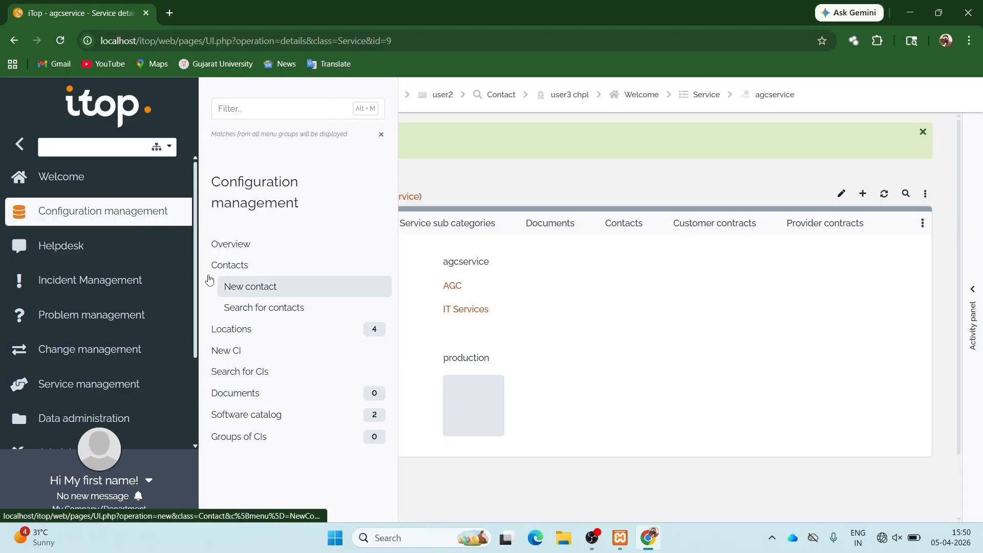
click(123, 387)
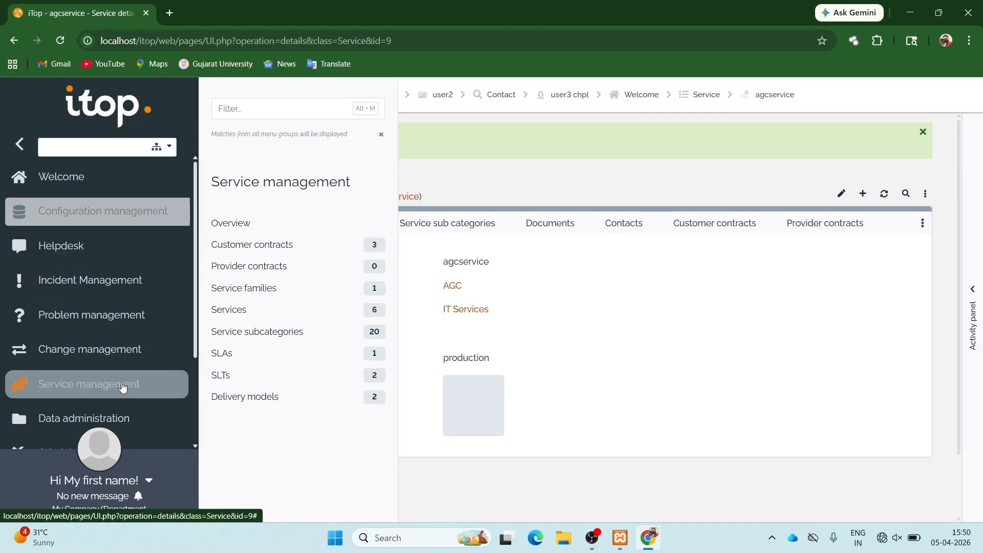
click(263, 339)
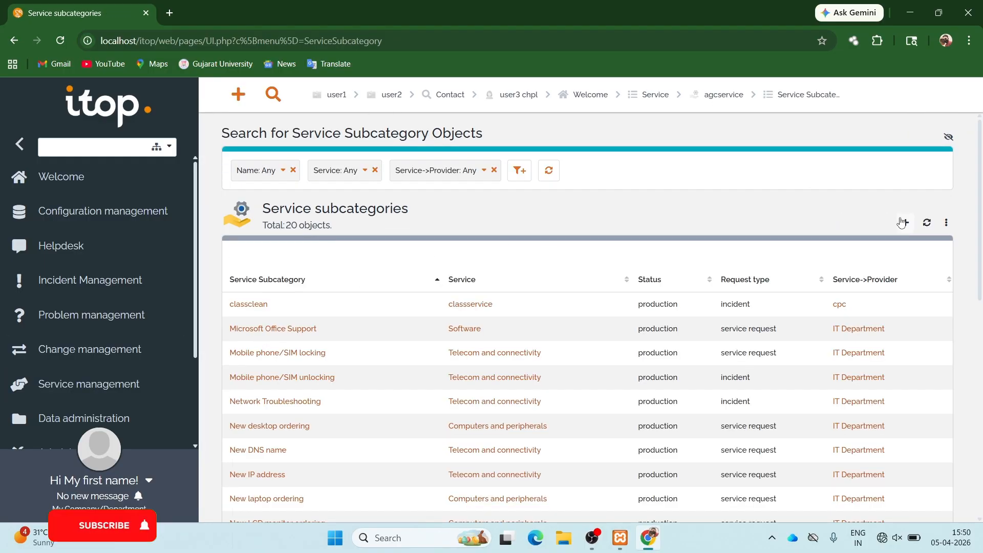
- Create subcategory agcsubservice under agcservice with status production
click(904, 223)
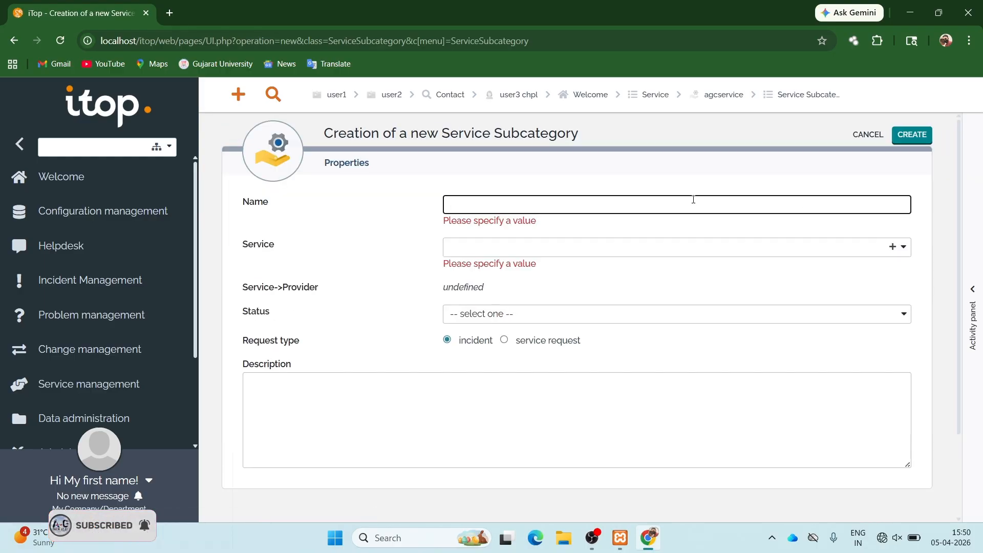
text(agcsubservice)
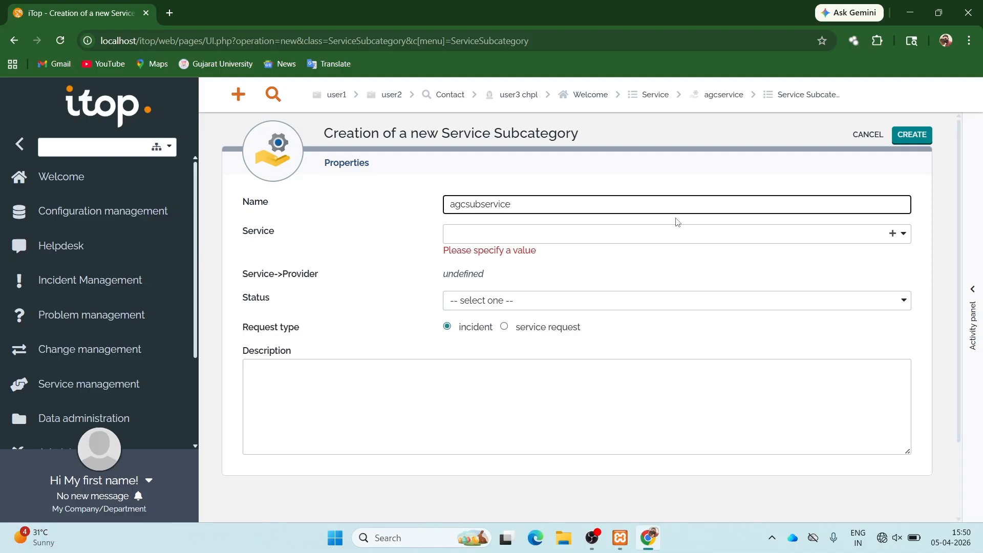
click(652, 239)
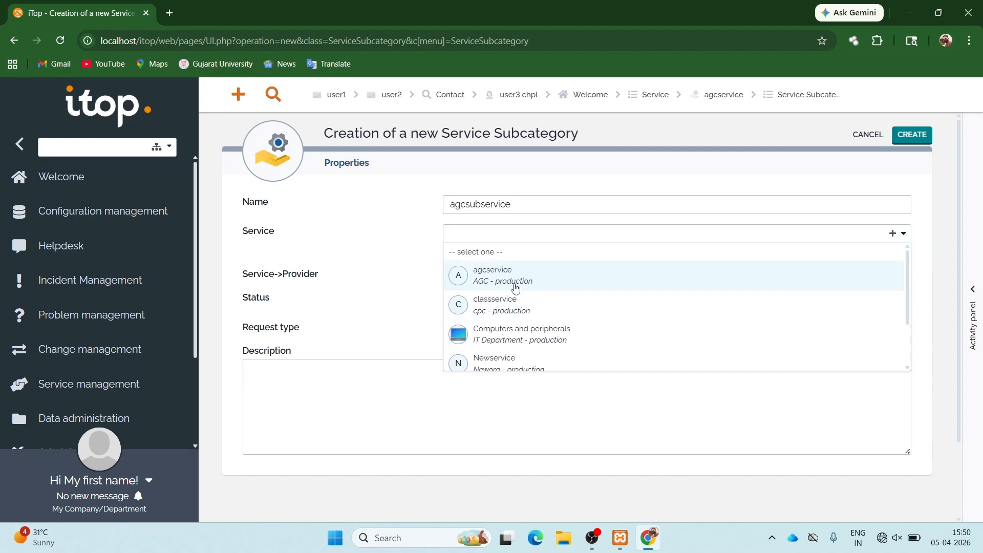
click(494, 274)
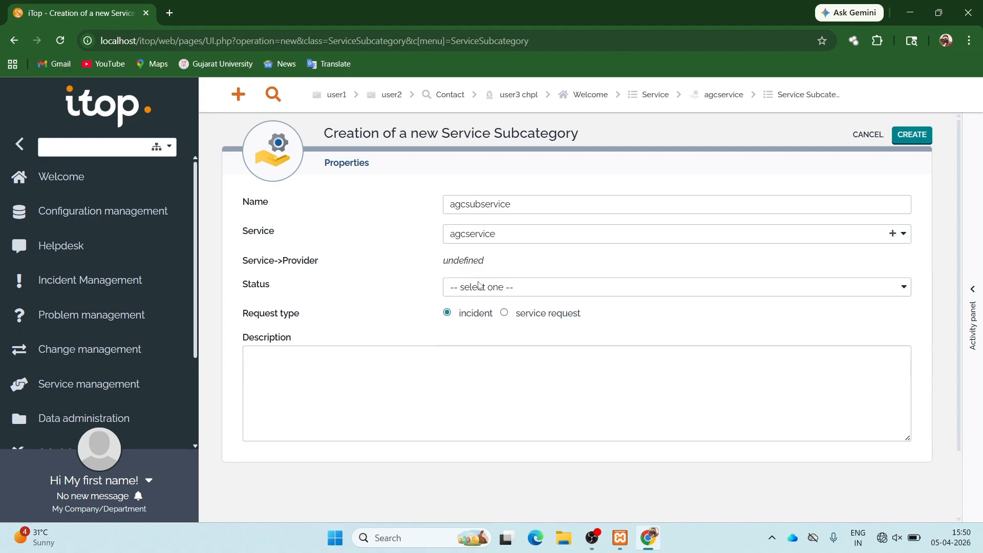
click(481, 287)
click(476, 336)
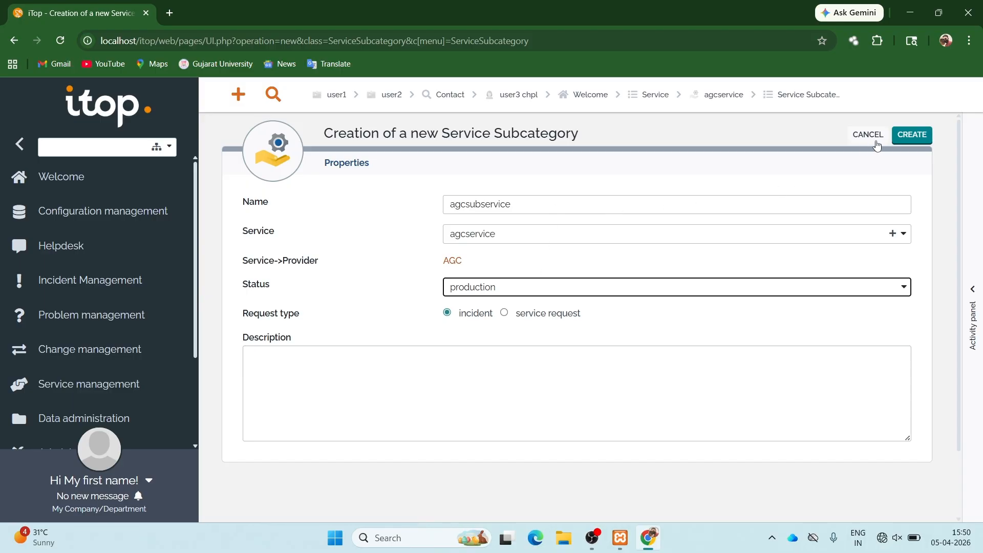
click(901, 141)
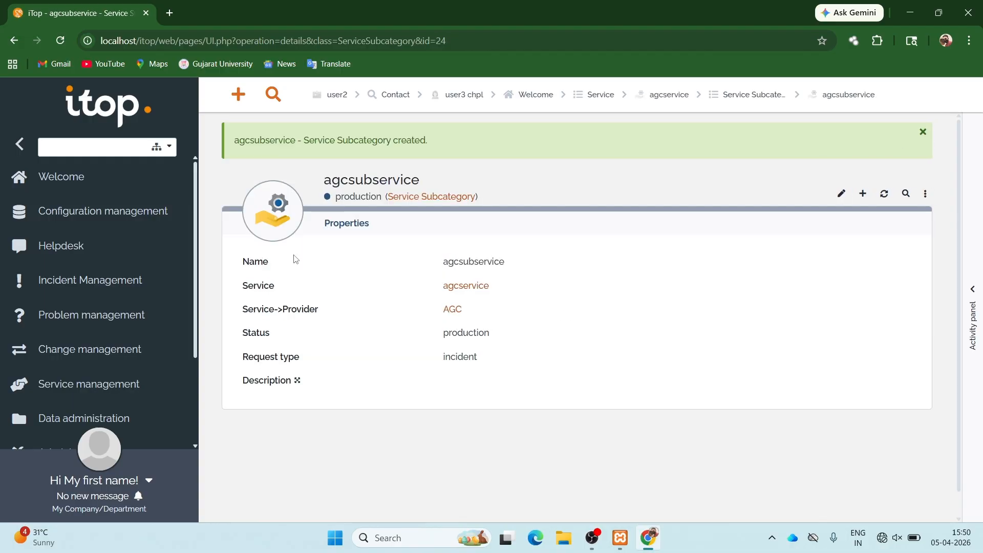
- Go to the Customer contracts list and start a new contract
click(113, 388)
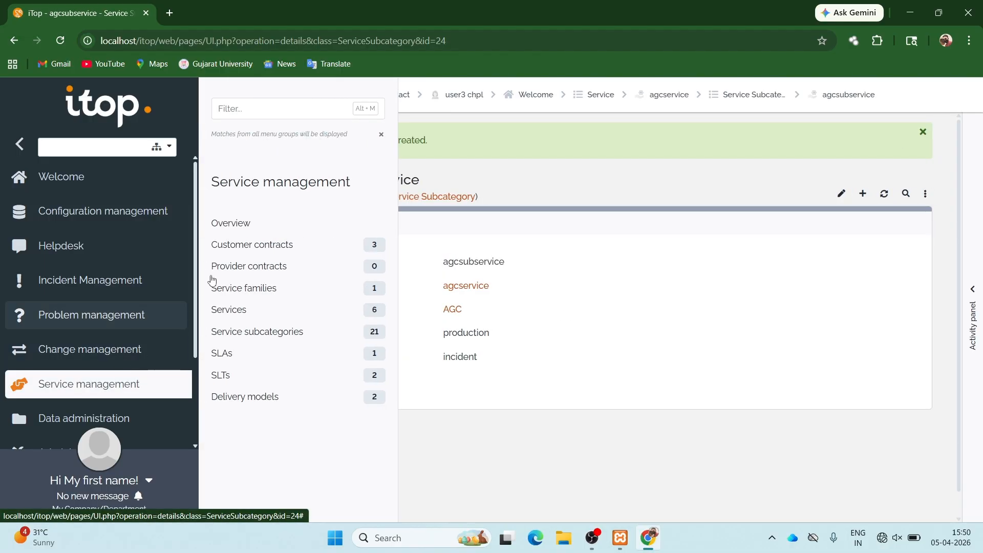
click(257, 249)
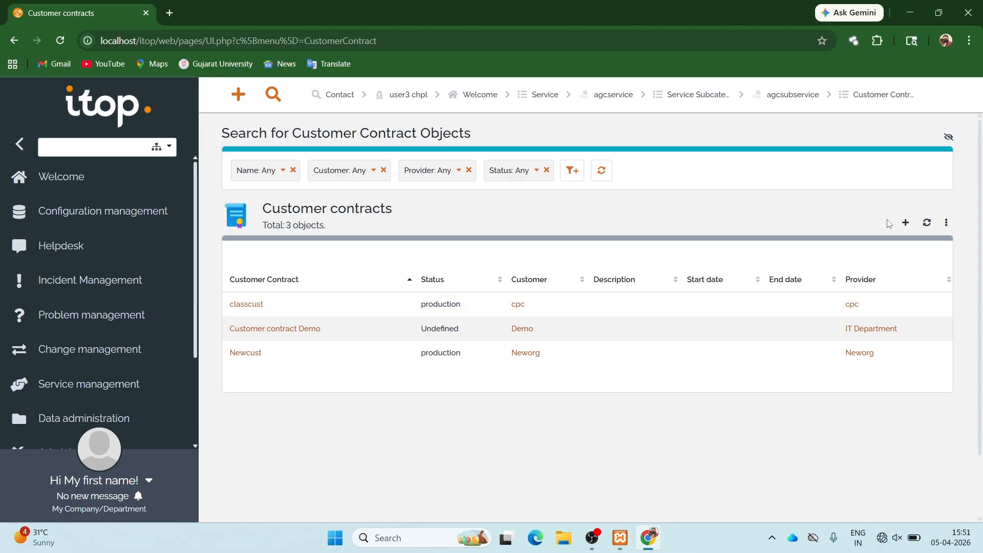
click(903, 224)
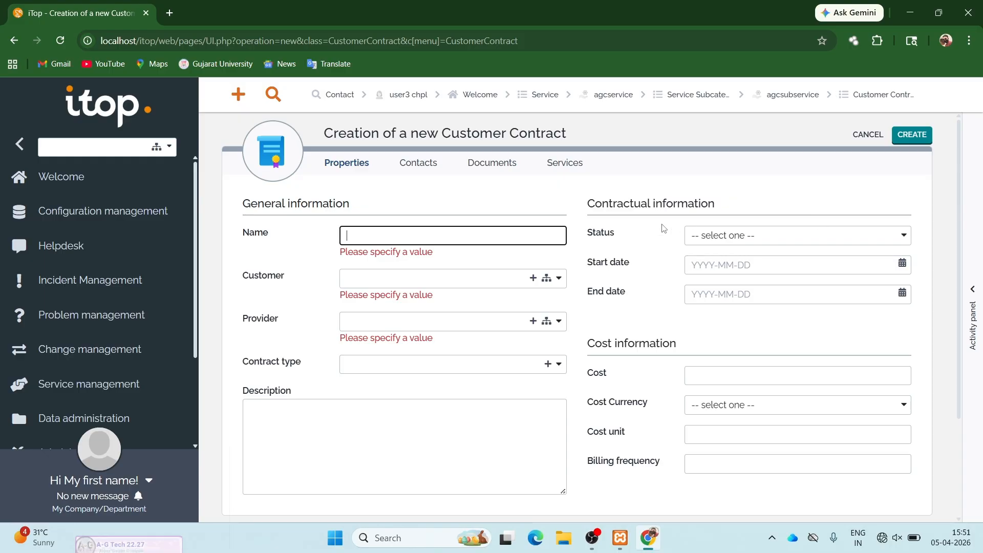
- Name the contract agccust with AGC as customer and provider, contract type unset
text(ag)
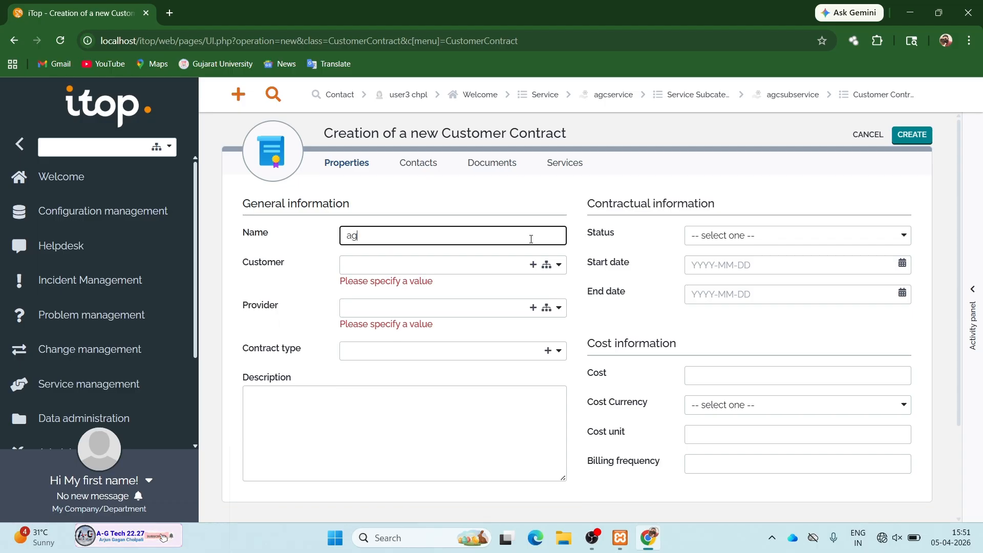
text(ccust)
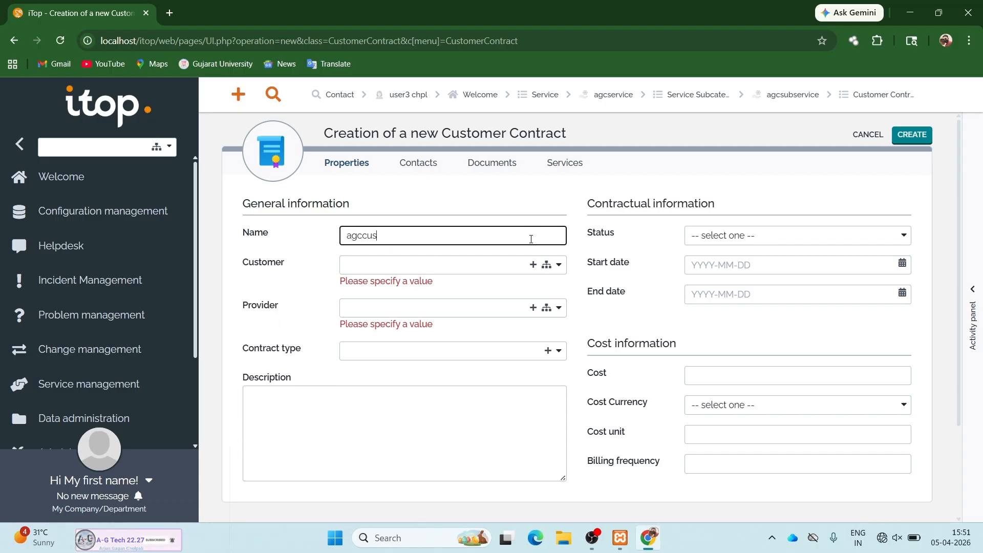
click(492, 265)
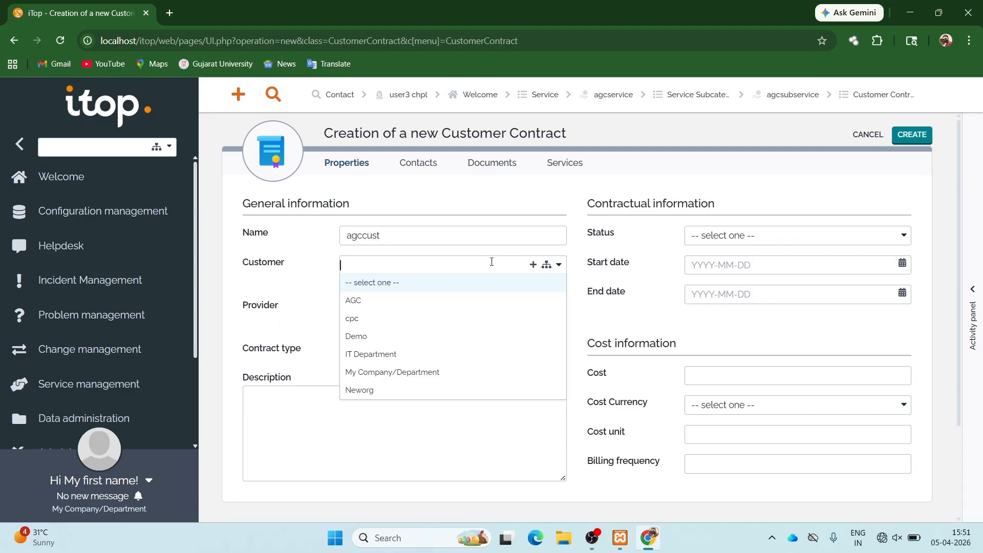
click(418, 301)
click(418, 296)
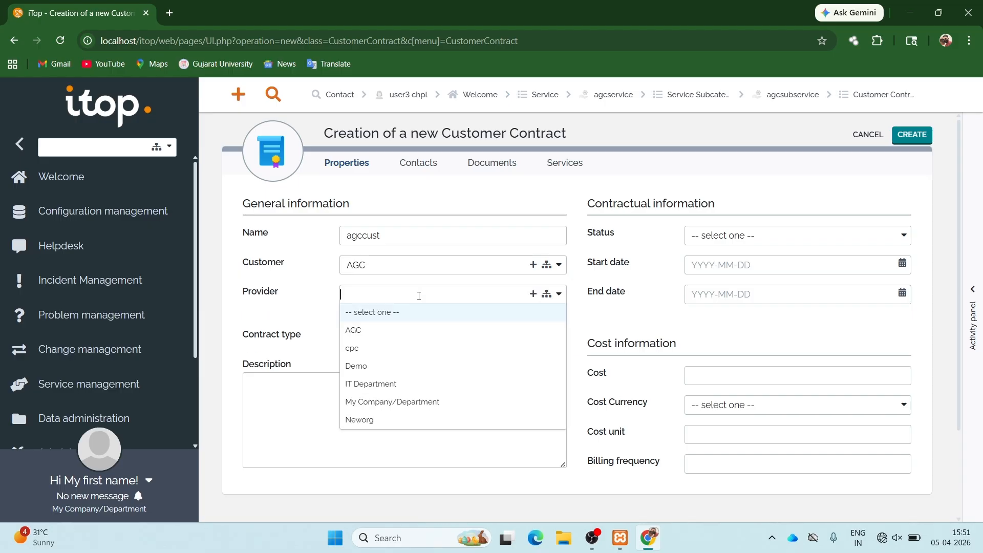
click(382, 331)
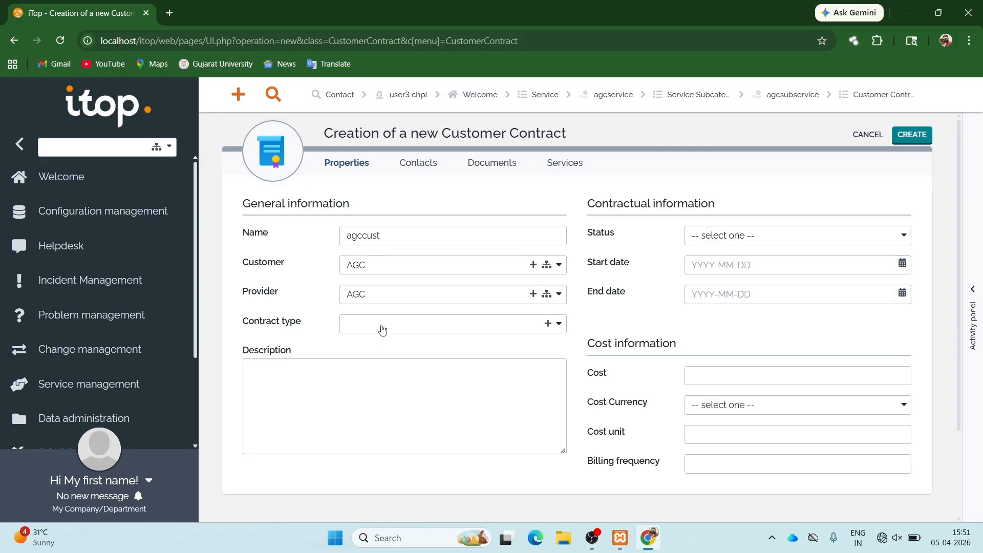
click(382, 325)
click(380, 347)
scroll(622, 296, down, 2)
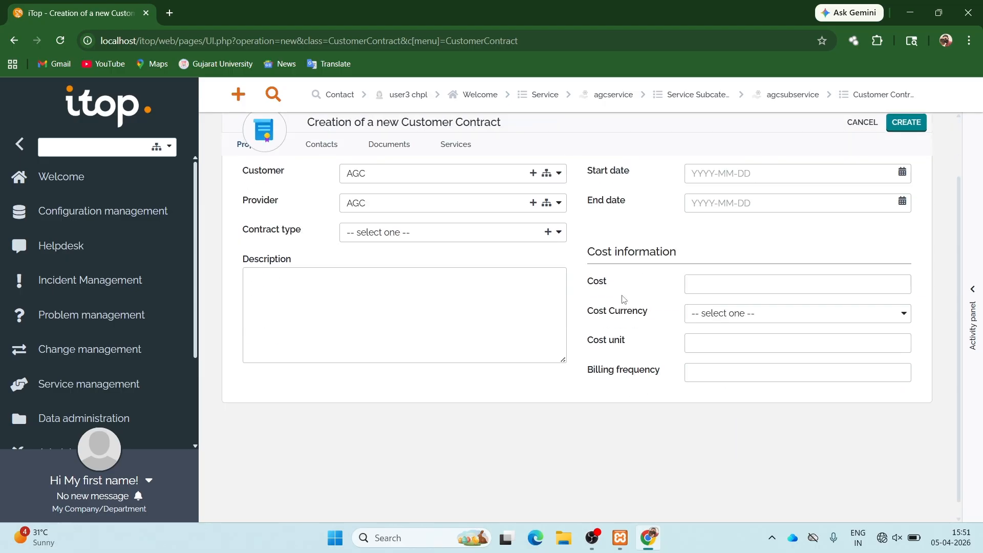
scroll(622, 296, up, 2)
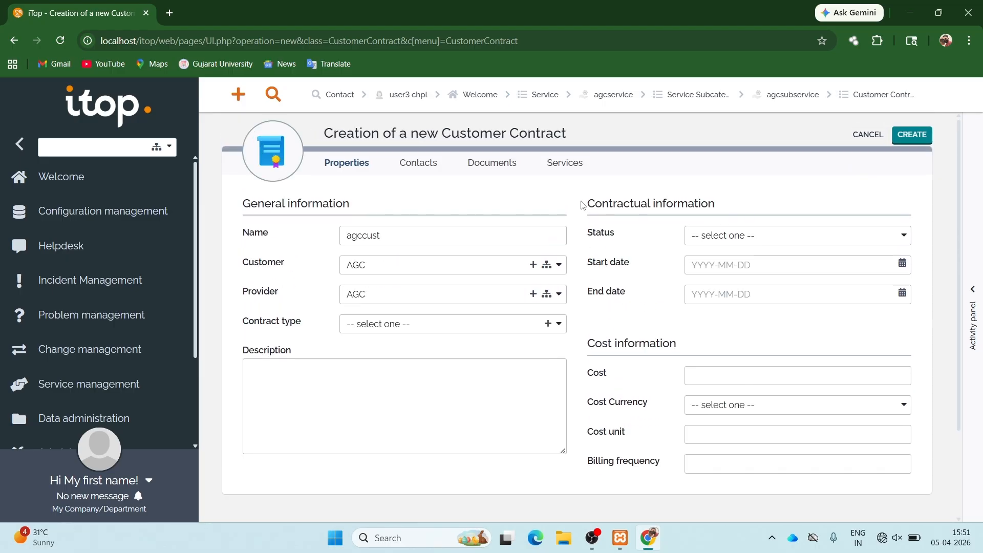
- Add agcservice with Standard SLA to the contract's services and create agccust
click(567, 169)
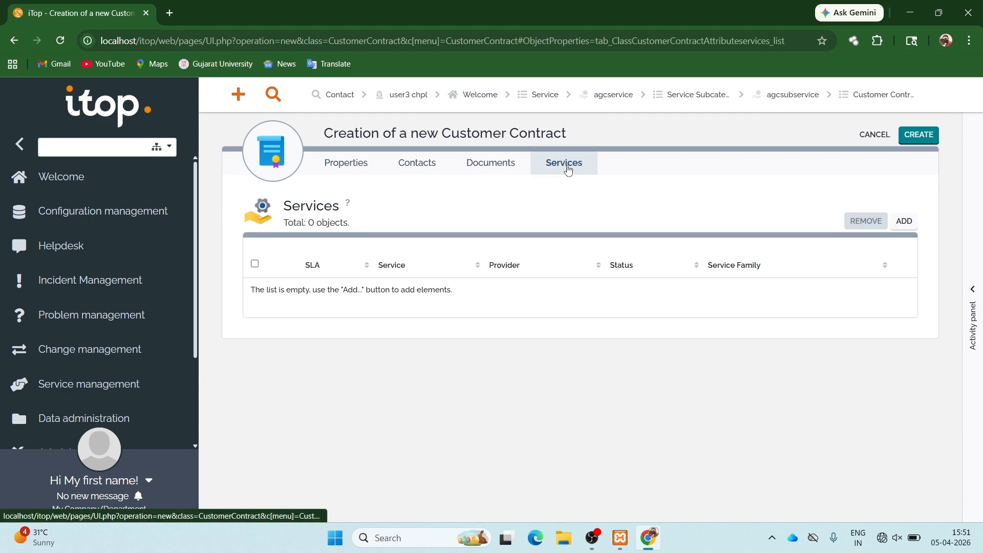
click(904, 221)
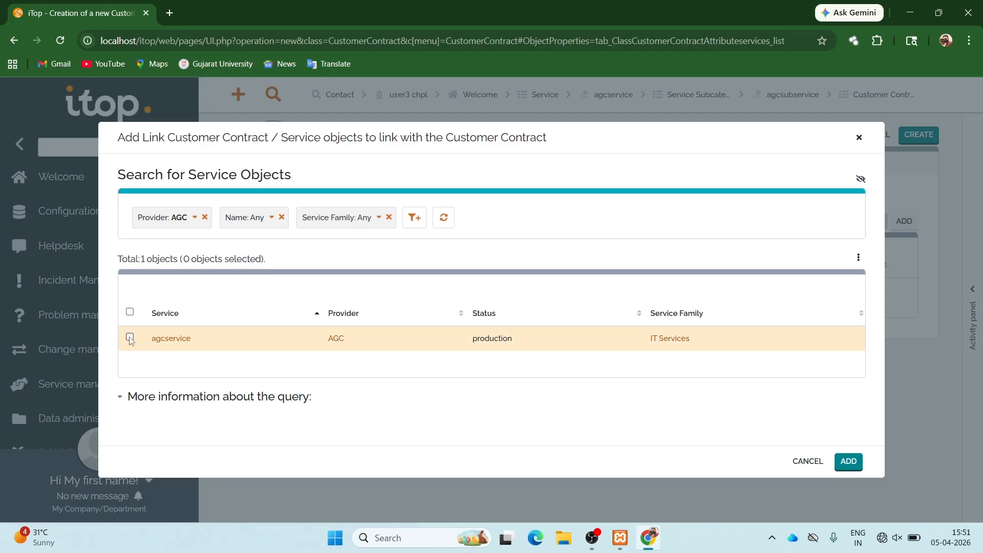
click(129, 337)
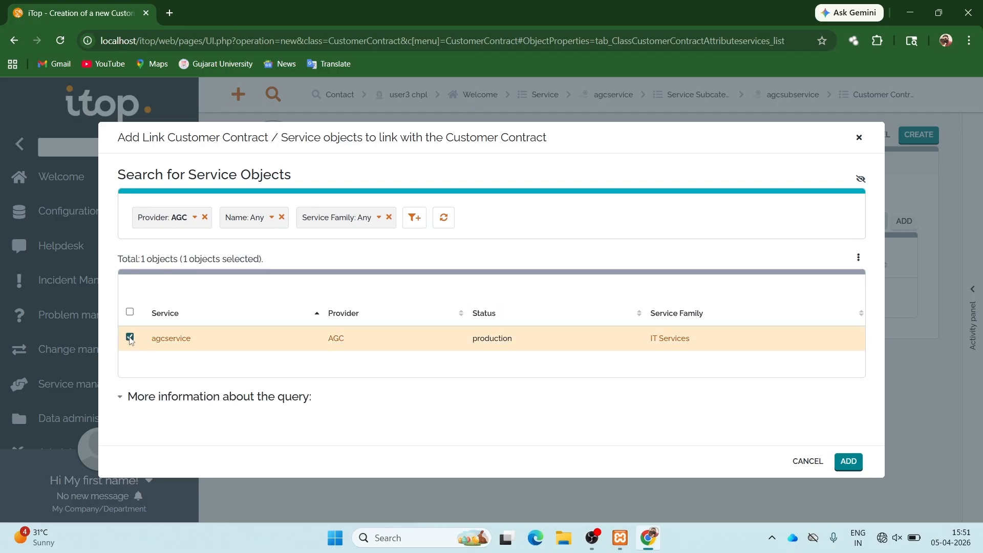
click(852, 465)
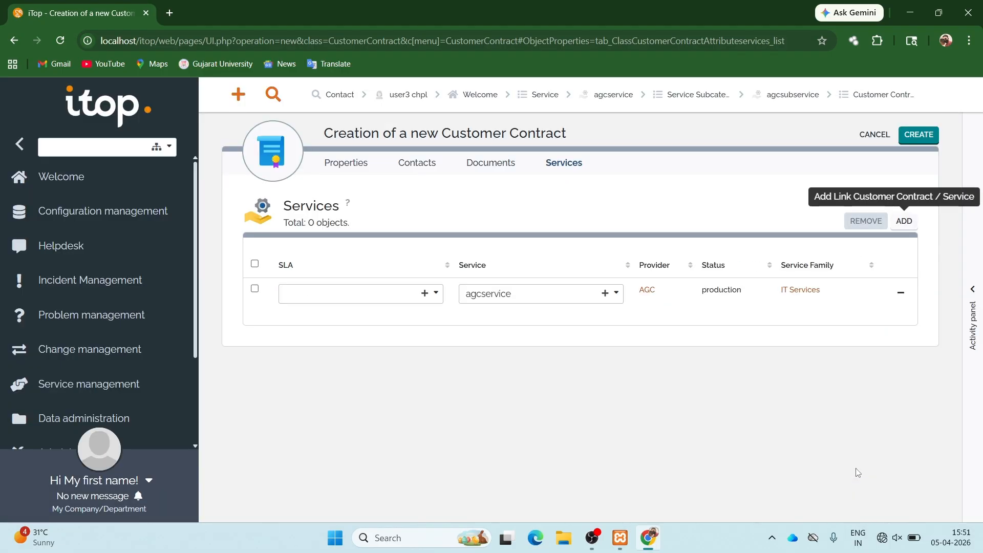
click(397, 294)
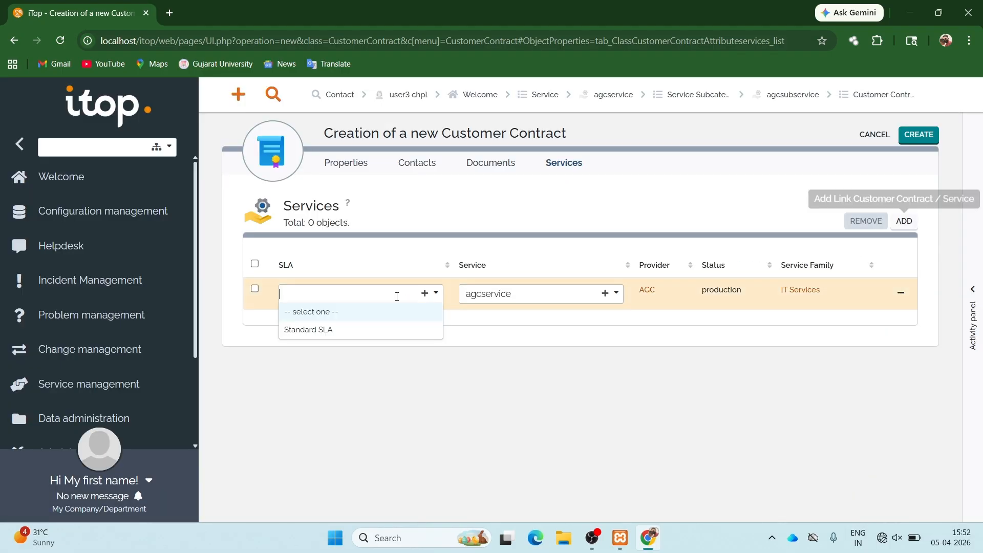
click(345, 330)
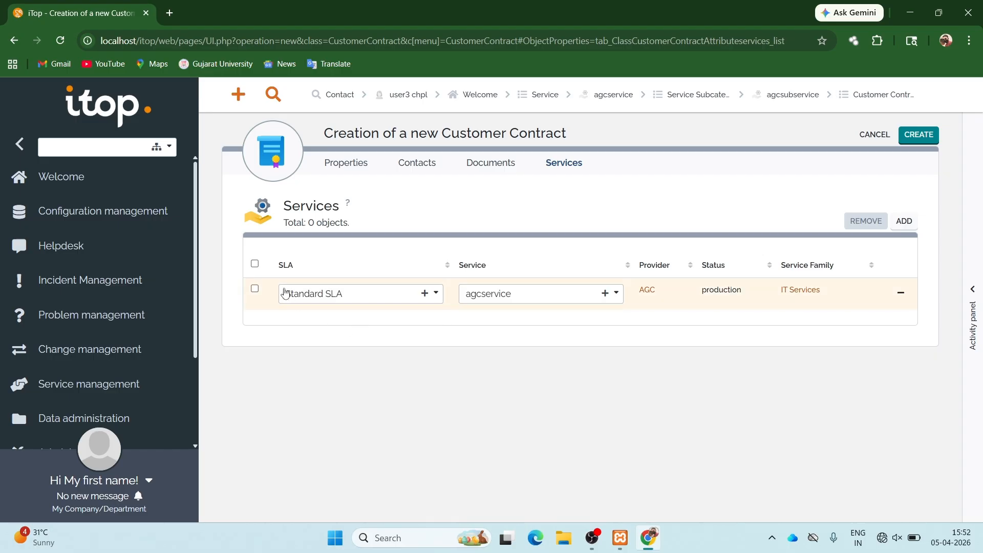
click(255, 289)
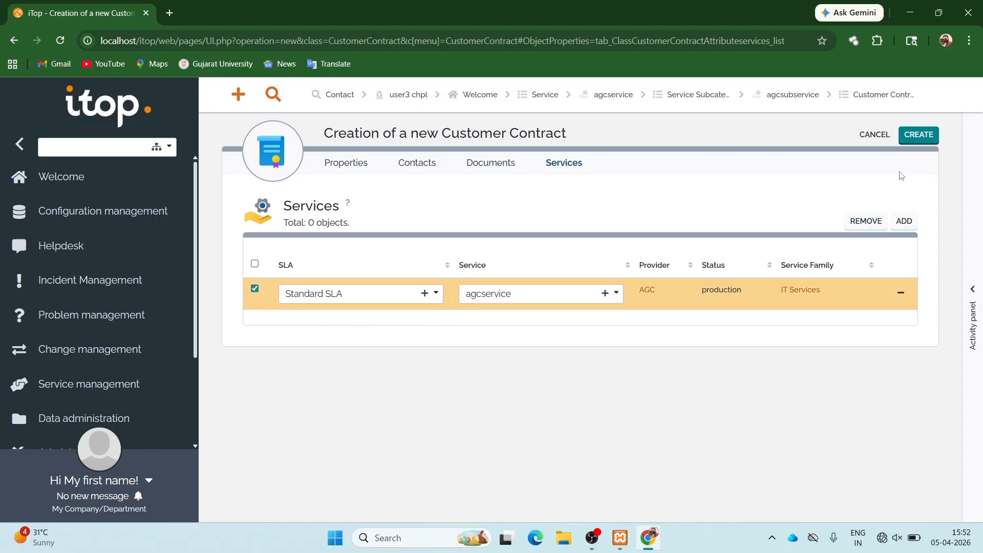
click(916, 145)
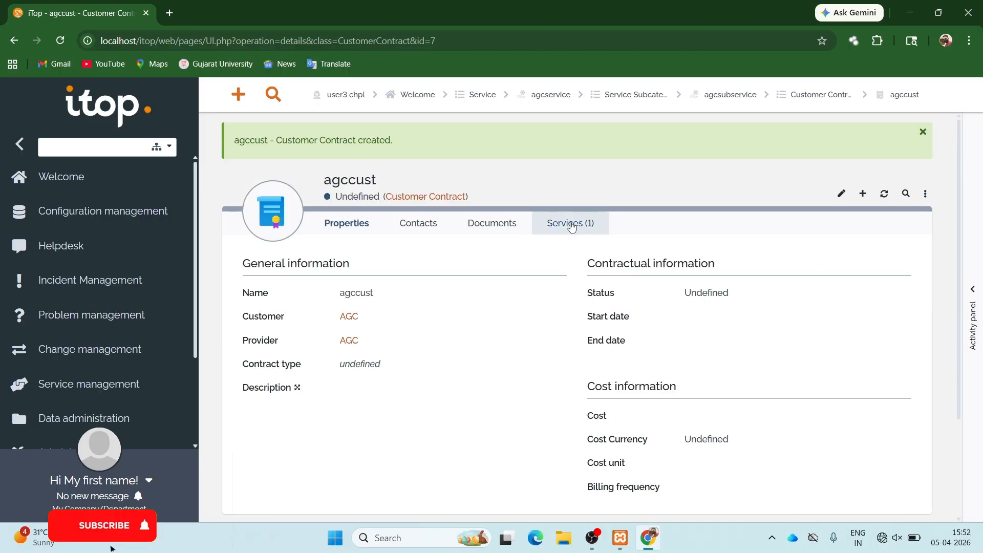
- Give the contract's agcservice link the Standard SLA
click(567, 223)
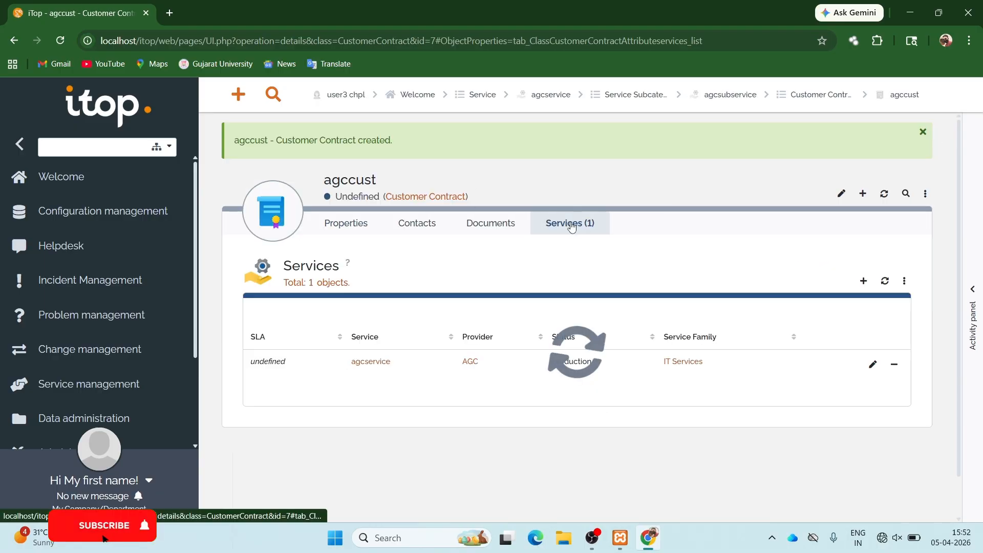
click(872, 364)
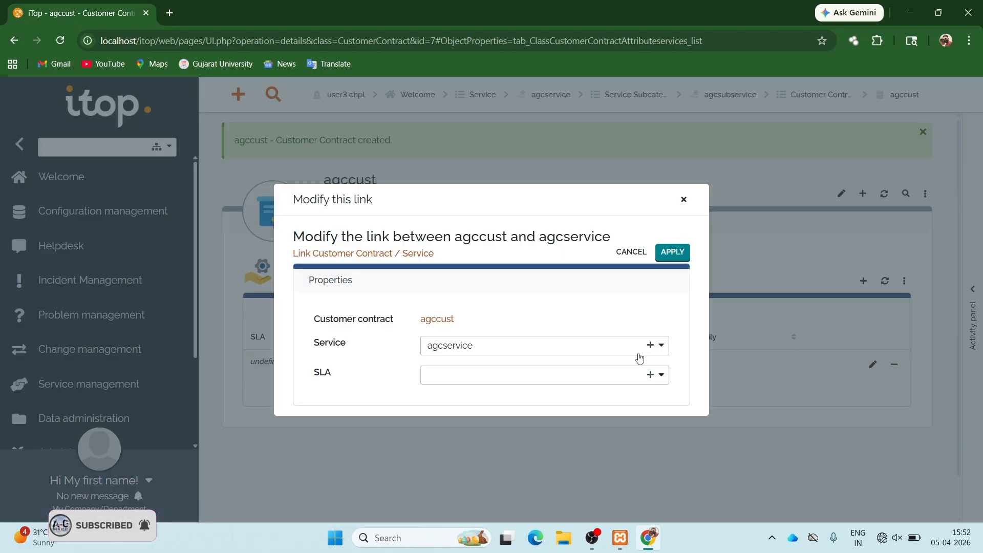
click(594, 374)
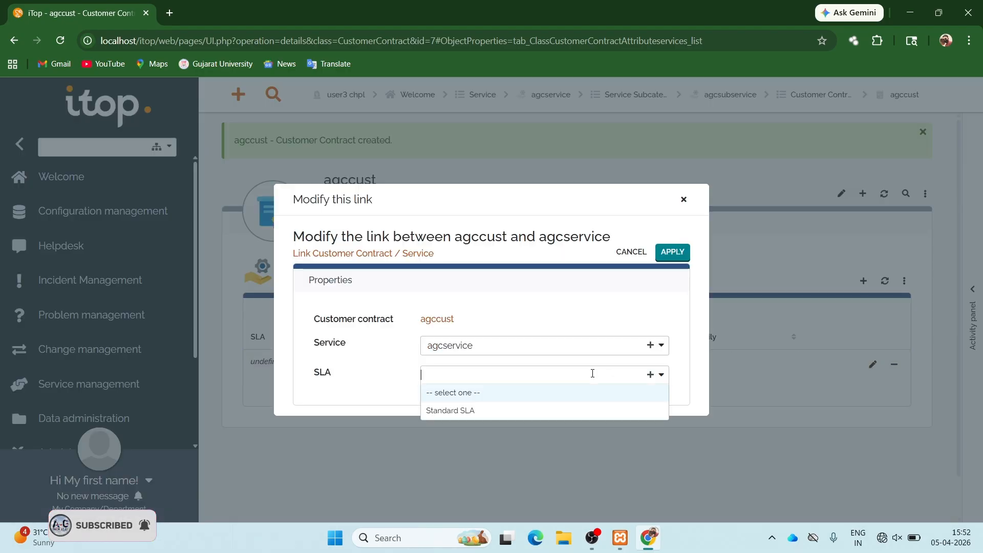
click(495, 414)
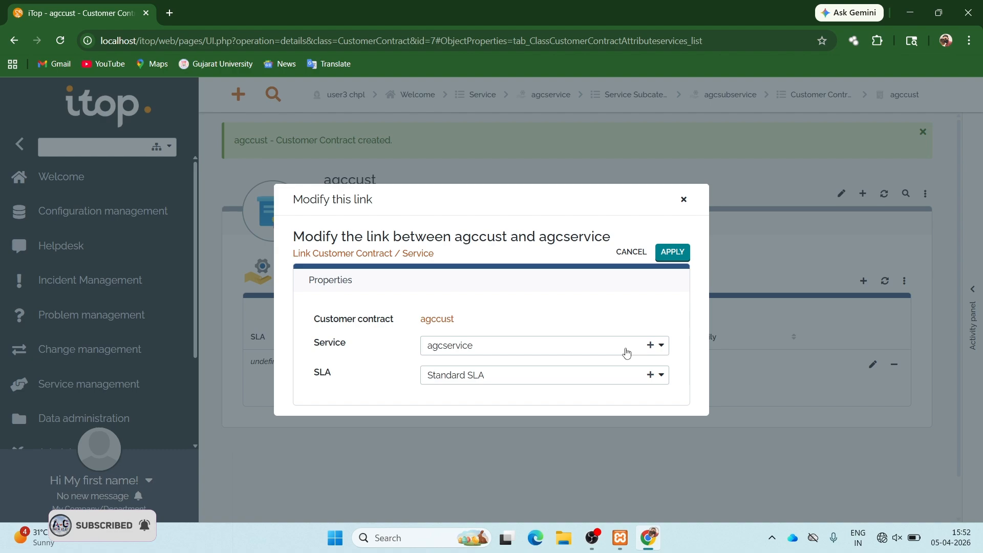
click(673, 253)
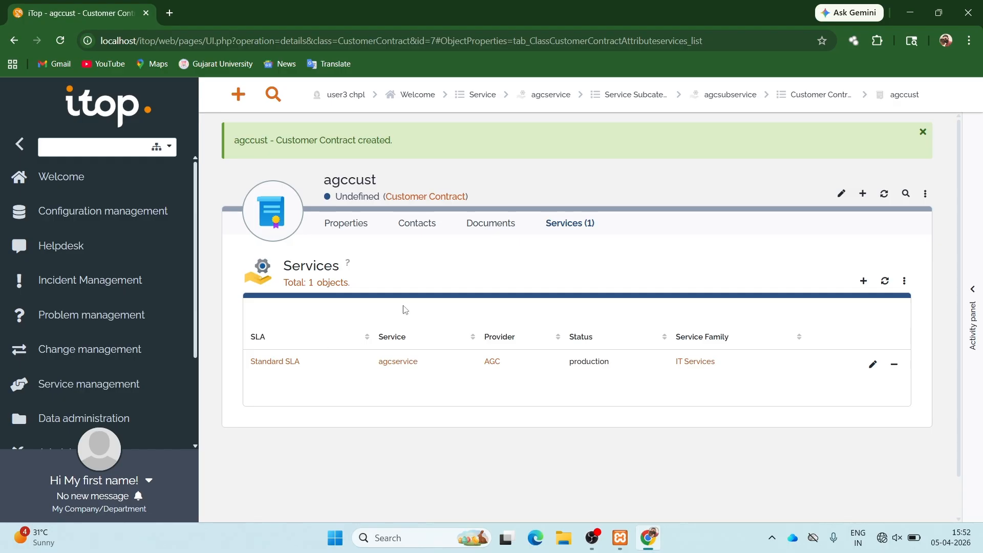
- Go to the Delivery models list under Service management
click(342, 229)
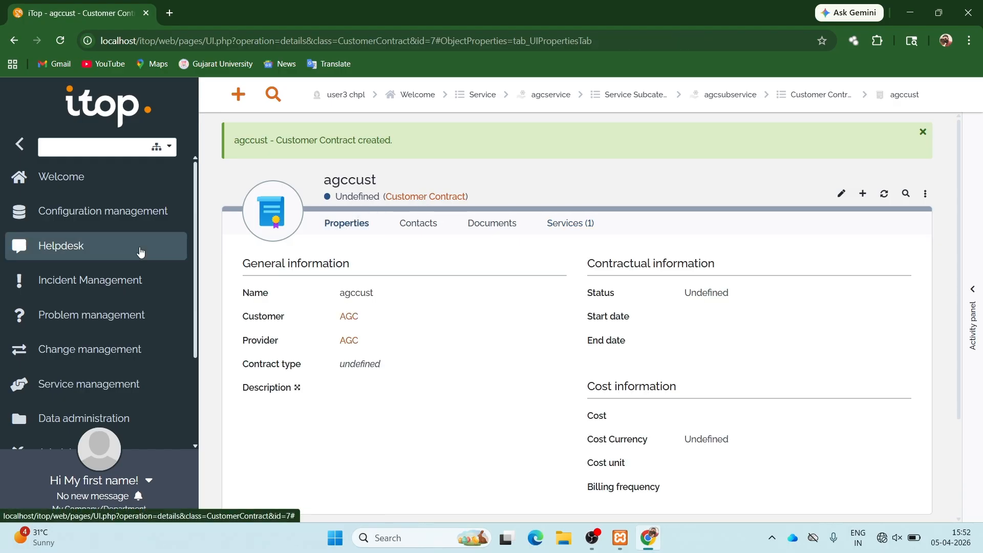
click(112, 395)
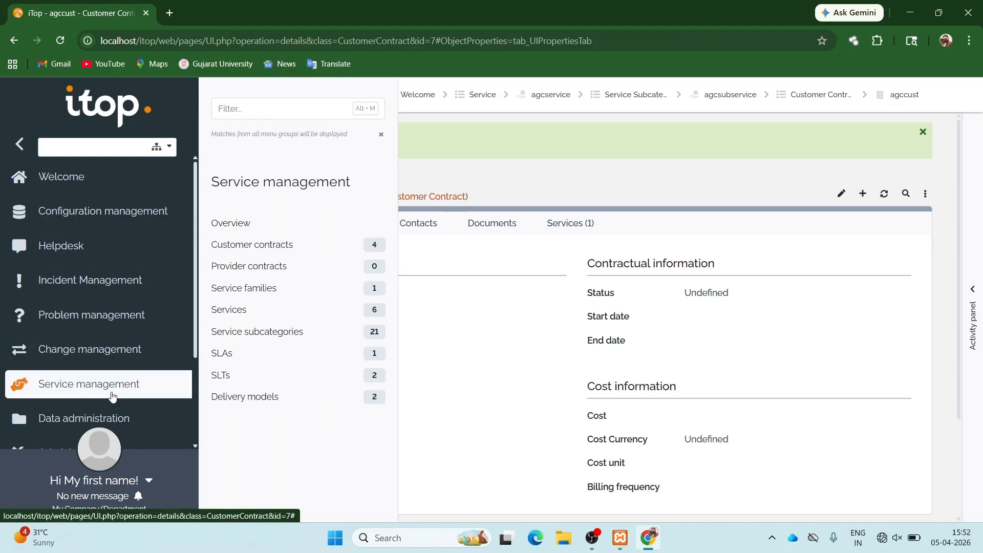
click(250, 399)
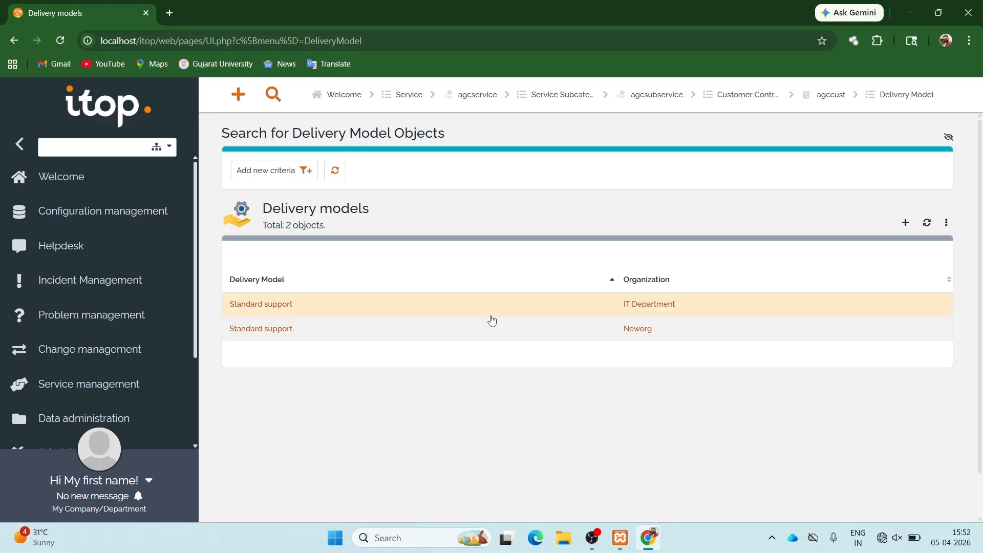
- Open the IT Department's Standard support delivery model's contacts and begin adding a contact
click(255, 305)
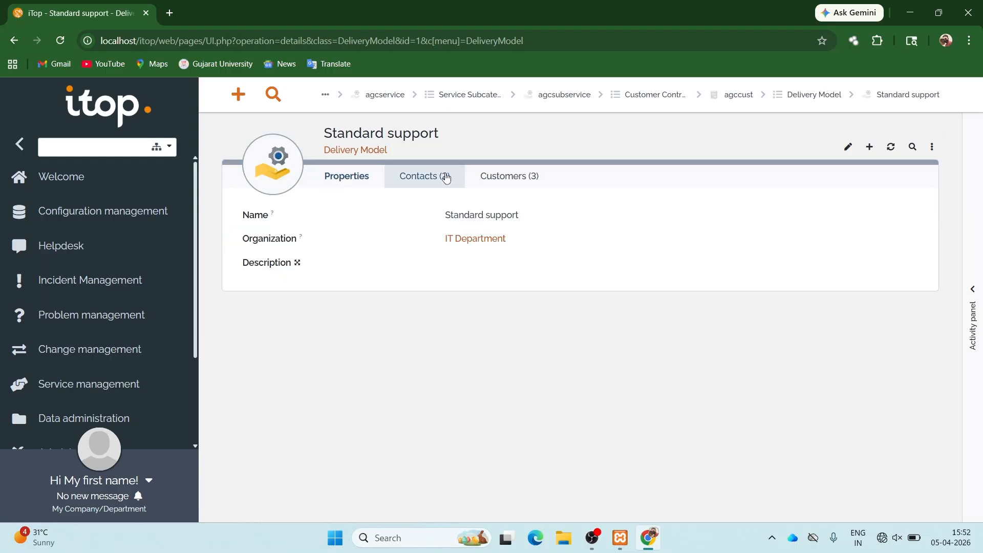
click(445, 177)
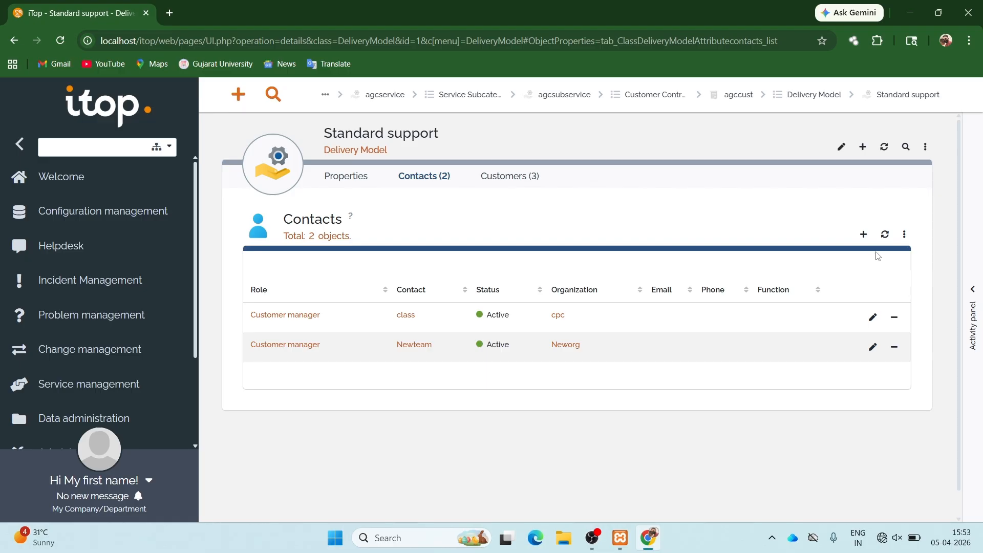
click(864, 235)
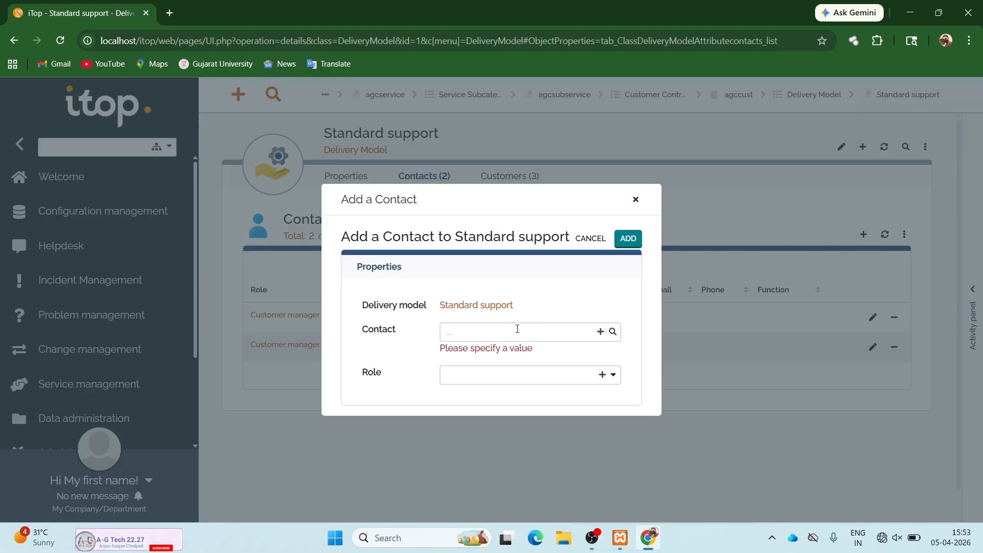
- Add agcteam with role Customer manager as a contact of Standard support
click(515, 331)
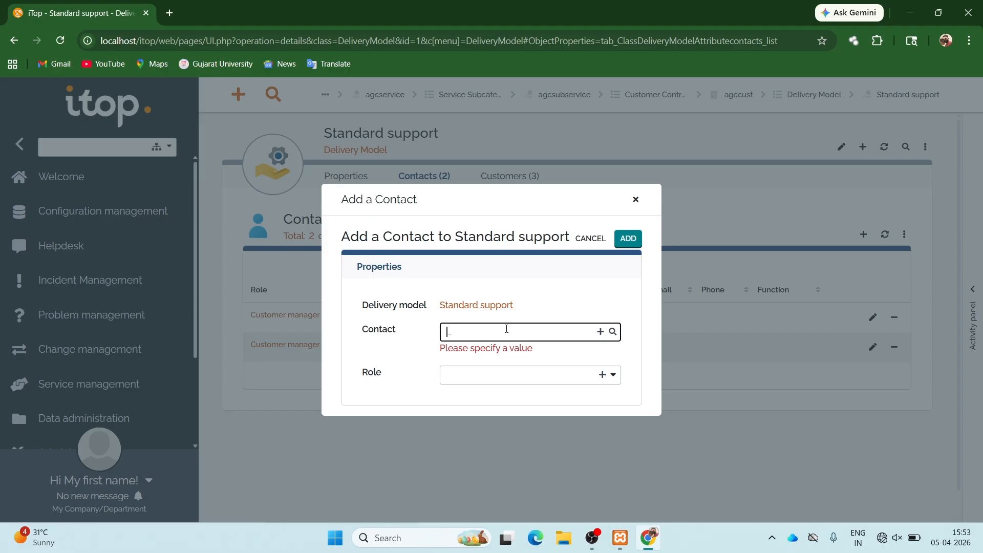
text(agcteam)
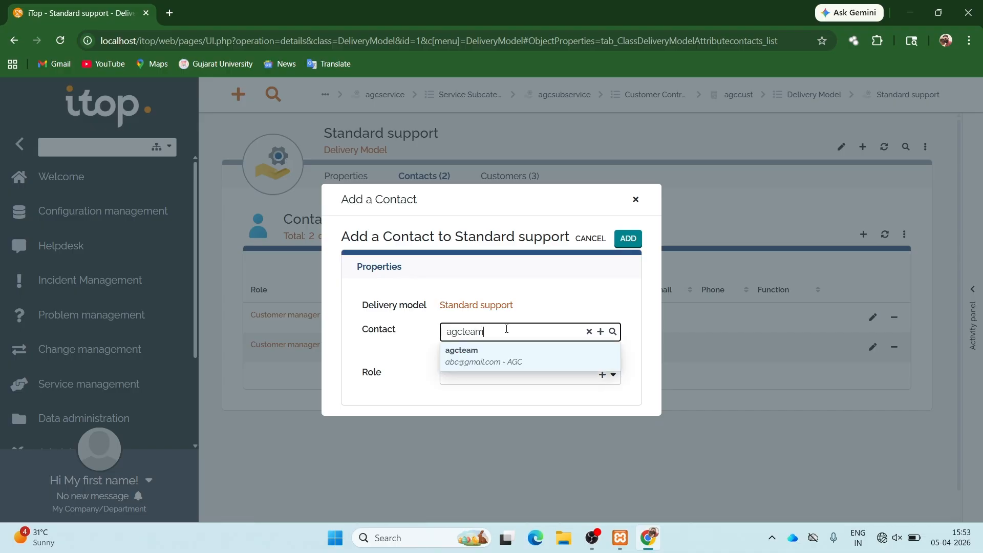
click(476, 358)
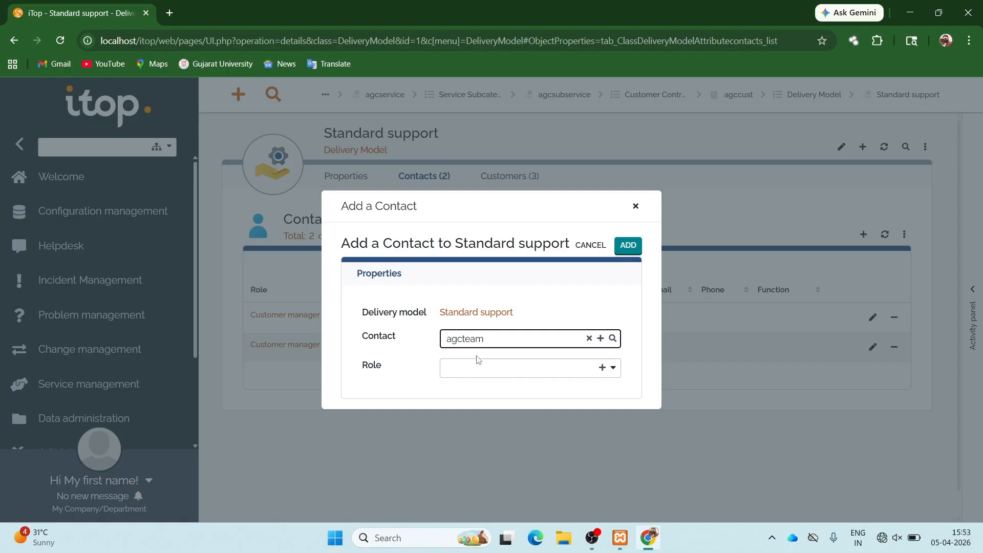
click(472, 366)
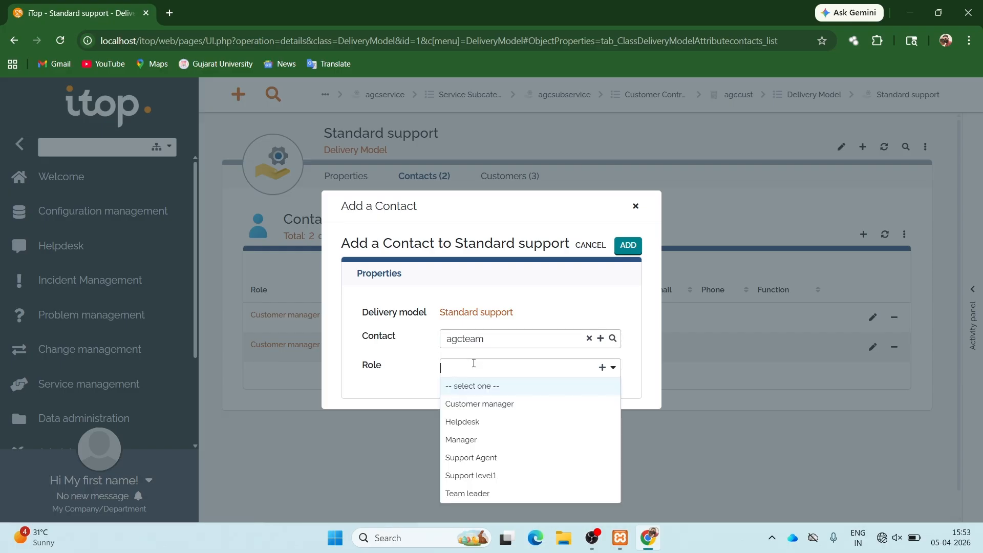
click(474, 403)
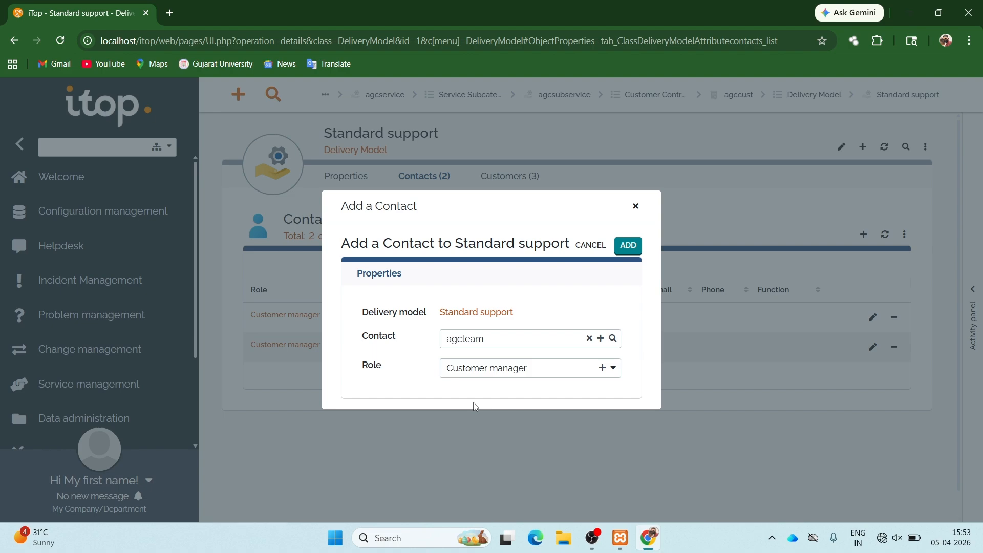
click(629, 248)
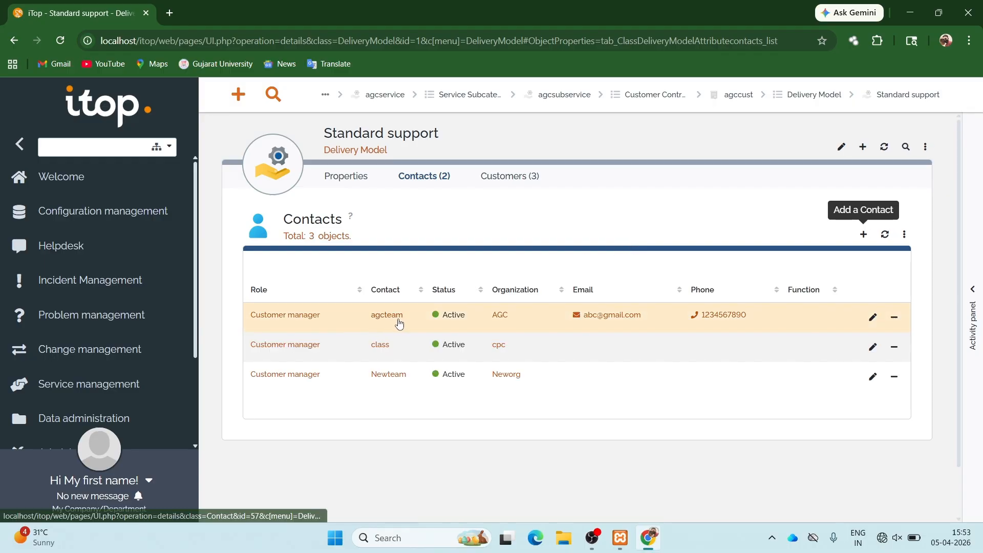
- From Administration > User accounts, begin a new account of type iTop user
mouse_move(399, 322)
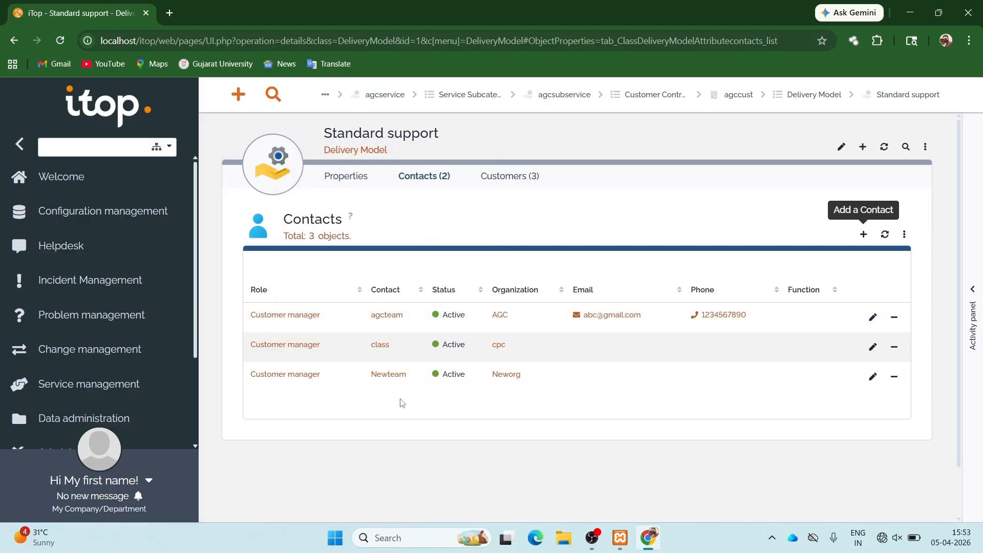
scroll(119, 236, down, 3)
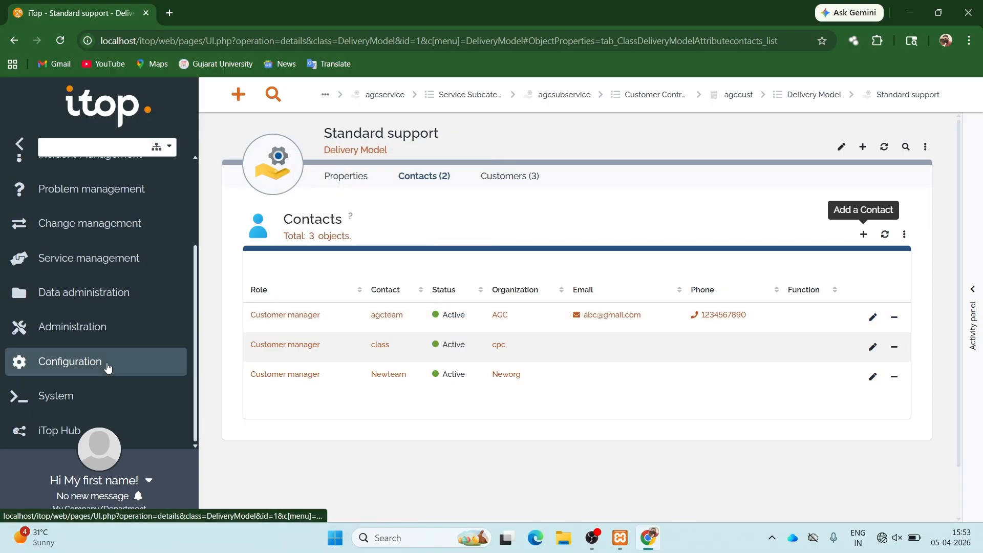
click(90, 336)
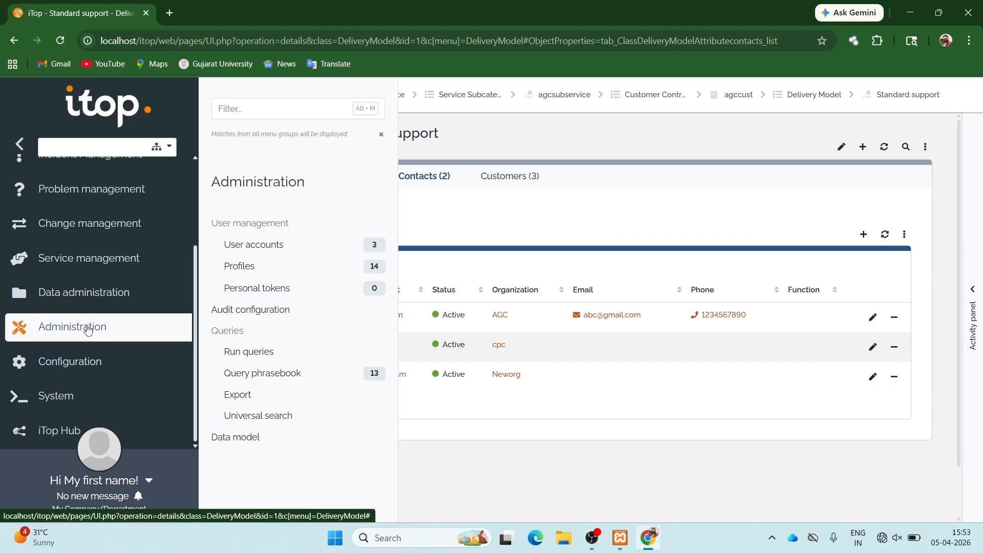
click(278, 251)
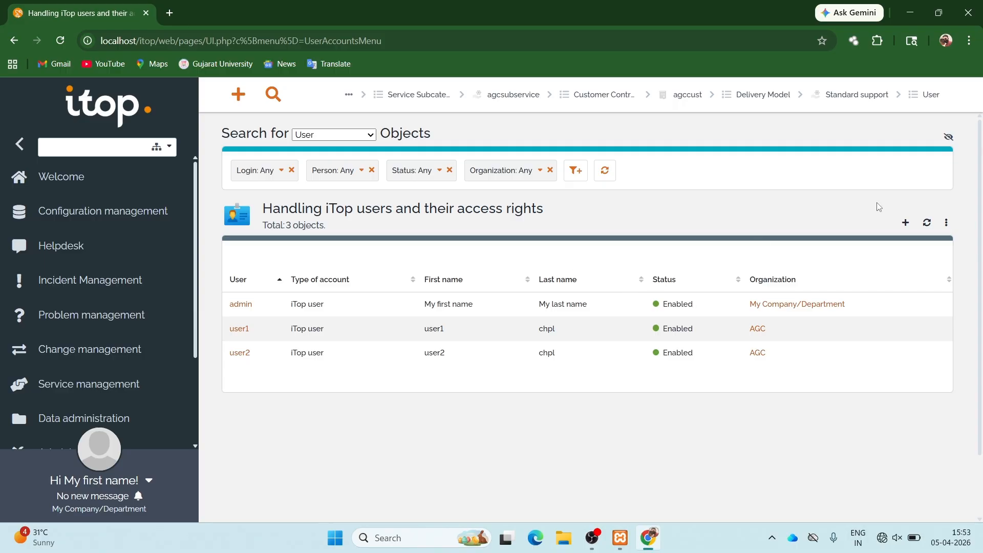
click(905, 222)
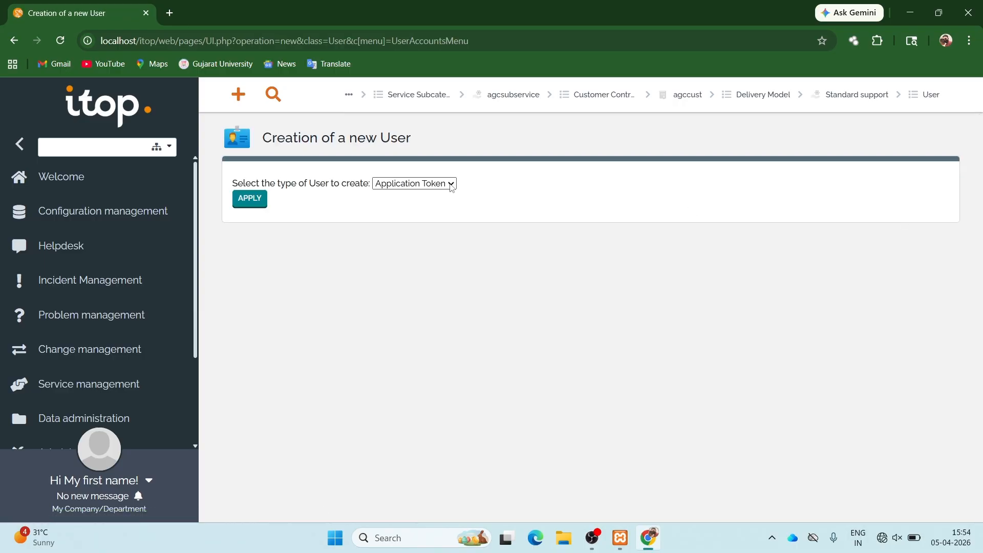
click(450, 183)
click(391, 243)
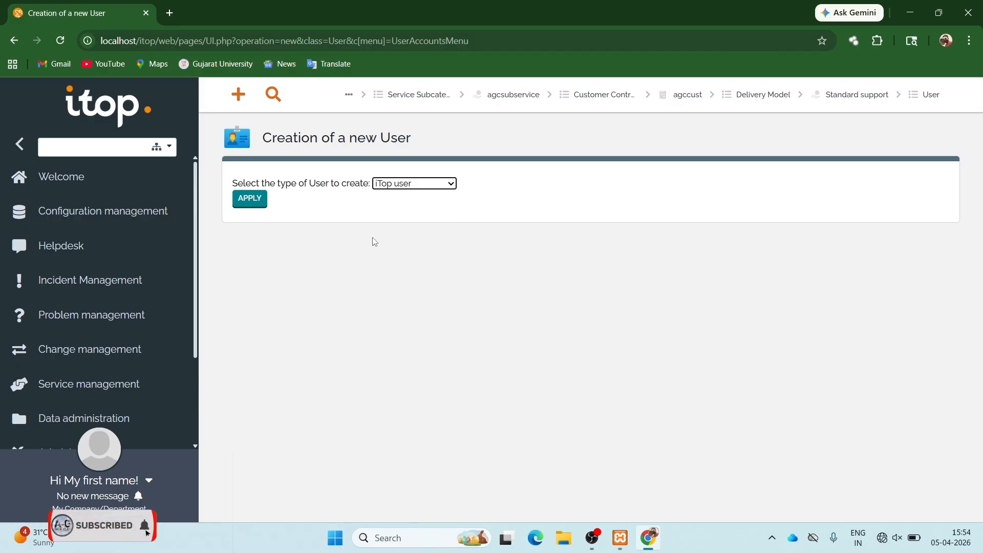
click(254, 200)
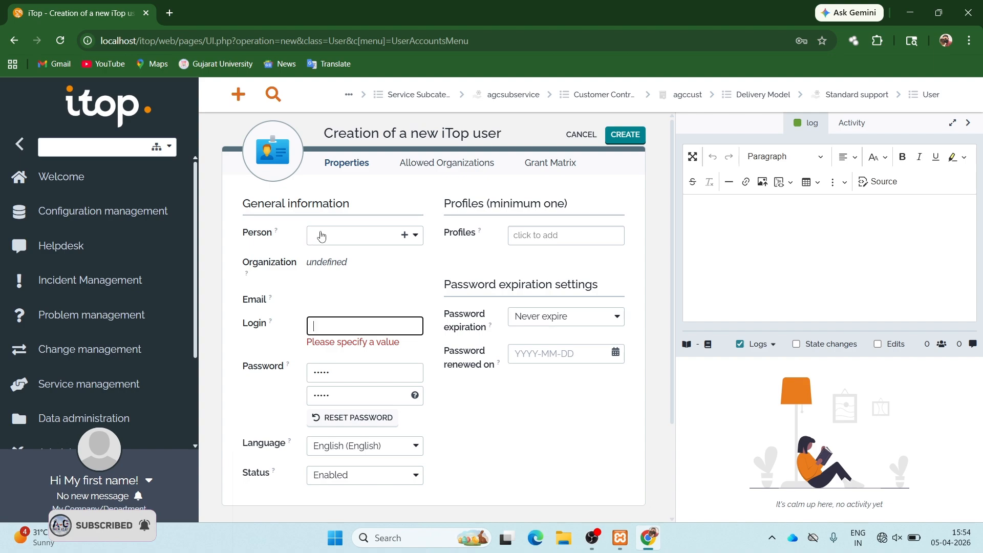
- Link the new account to person agcuser1 chpl with login agcteam
click(321, 233)
text(agc)
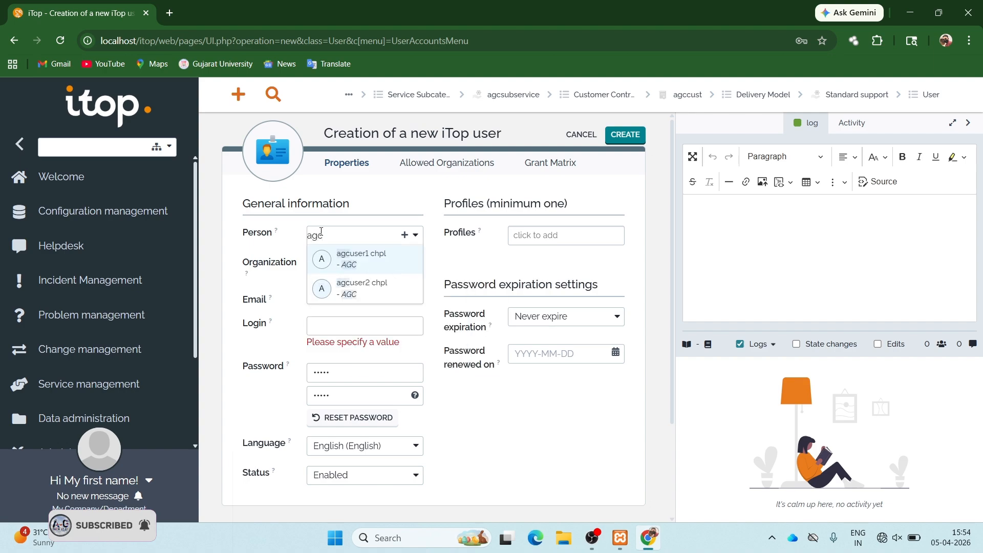
click(368, 261)
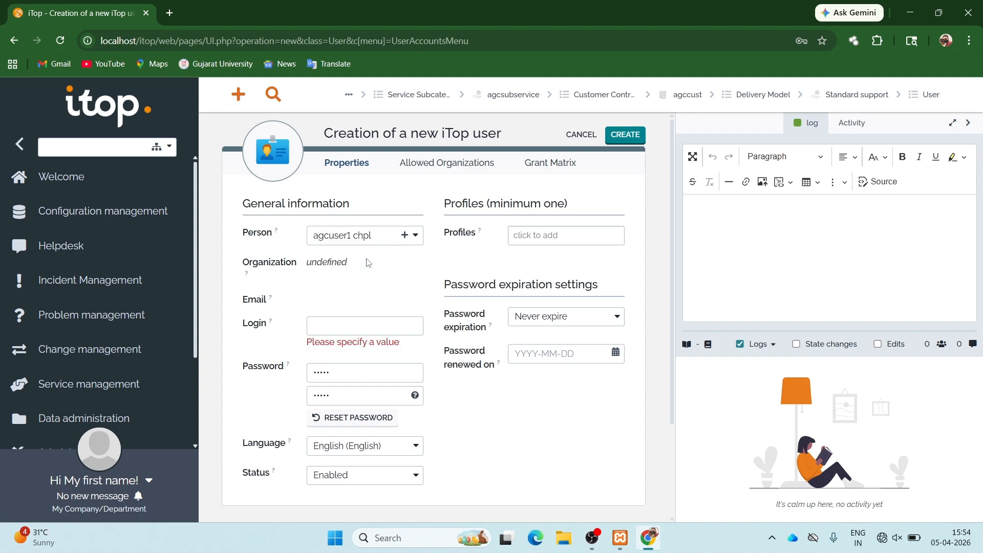
click(344, 325)
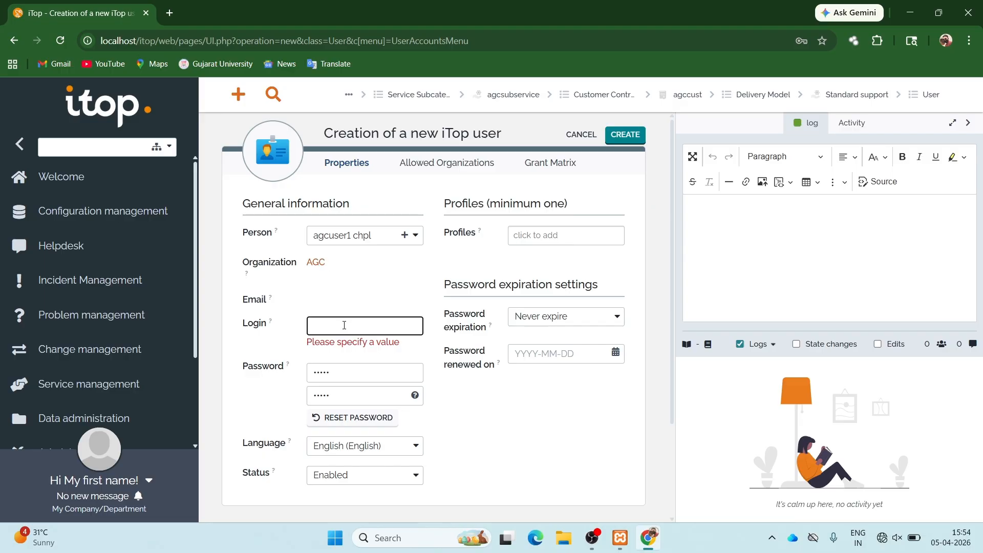
text(agcteam)
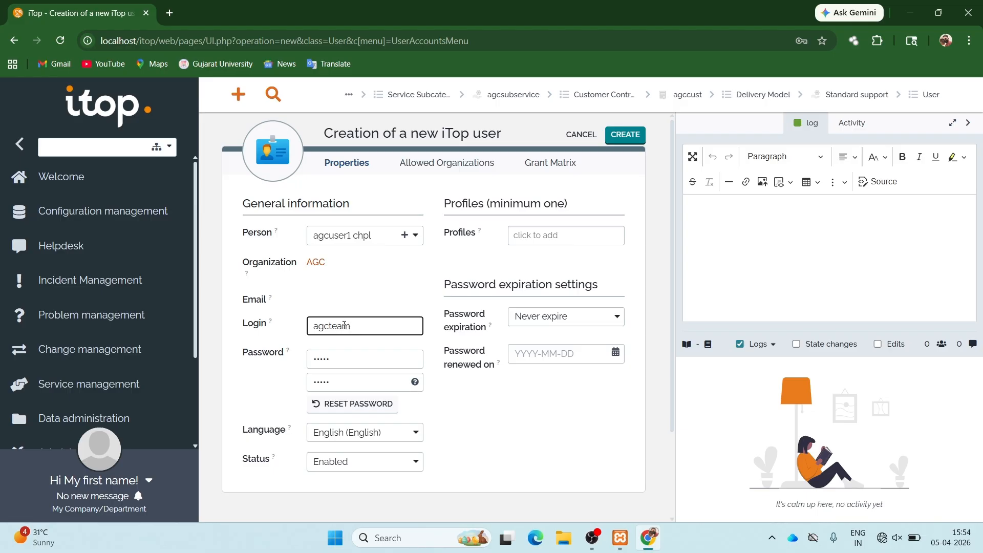
- Replace the default password and enter a matching confirmation
click(336, 354)
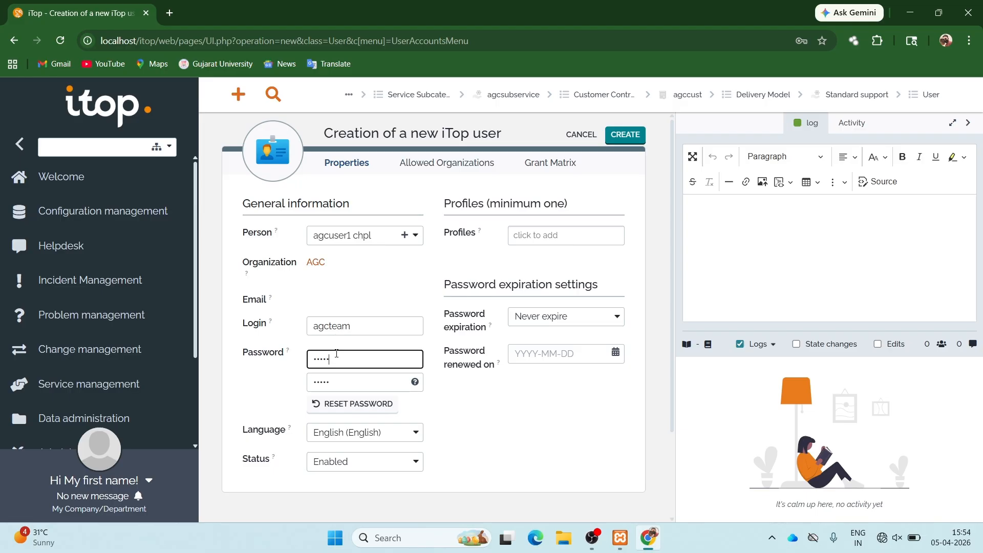
key(BackSpace)
key(BackSpace)
key(BackSpace)
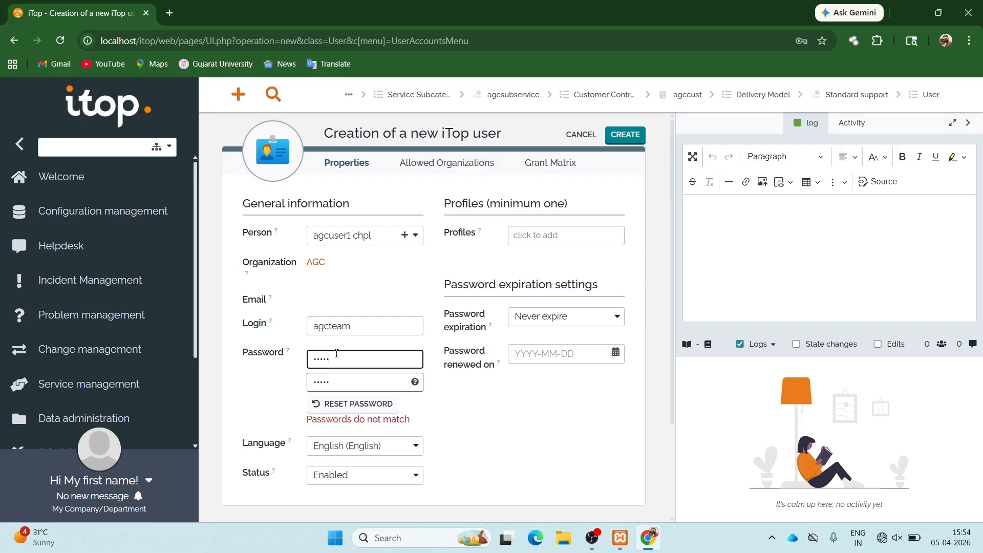
key(Tab)
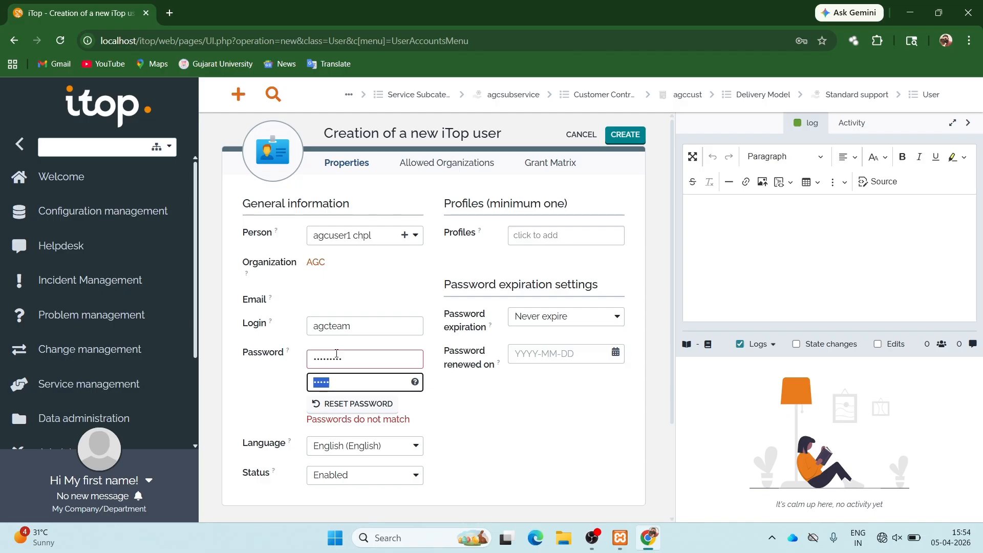
key(BackSpace)
text(•)
key(BackSpace)
text(•••••)
key(BackSpace)
text(••••)
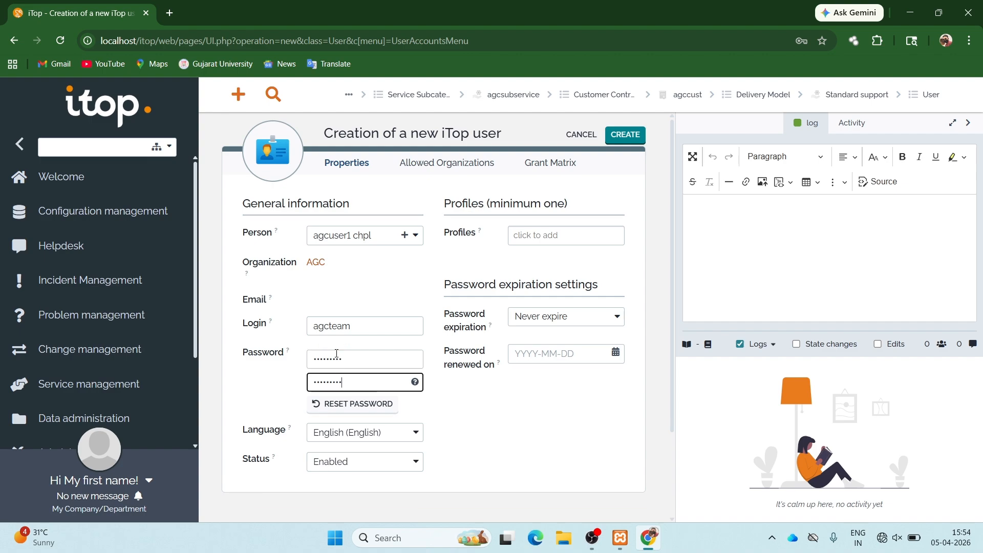
- Add the Support Agent and Administrator profiles and create the account
click(535, 233)
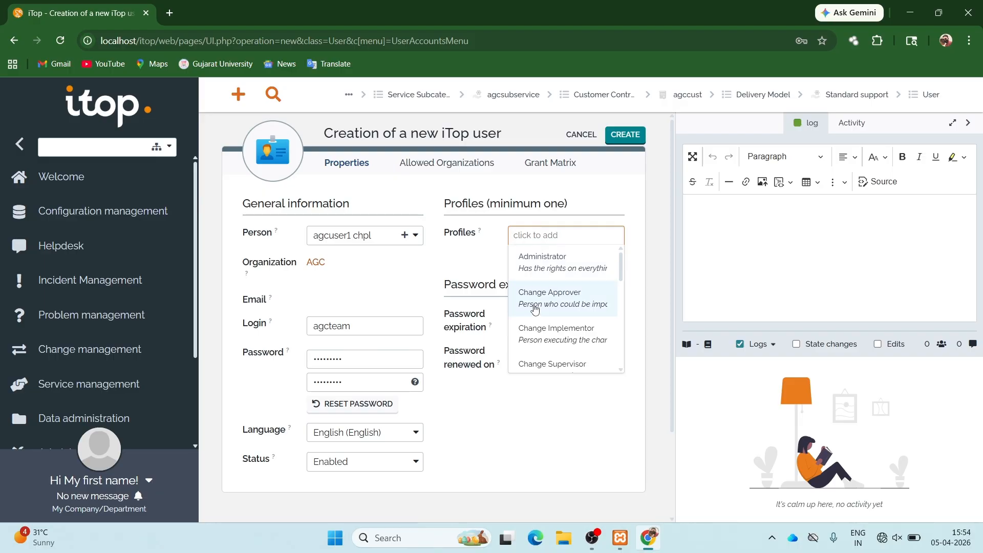
scroll(534, 307, down, 8)
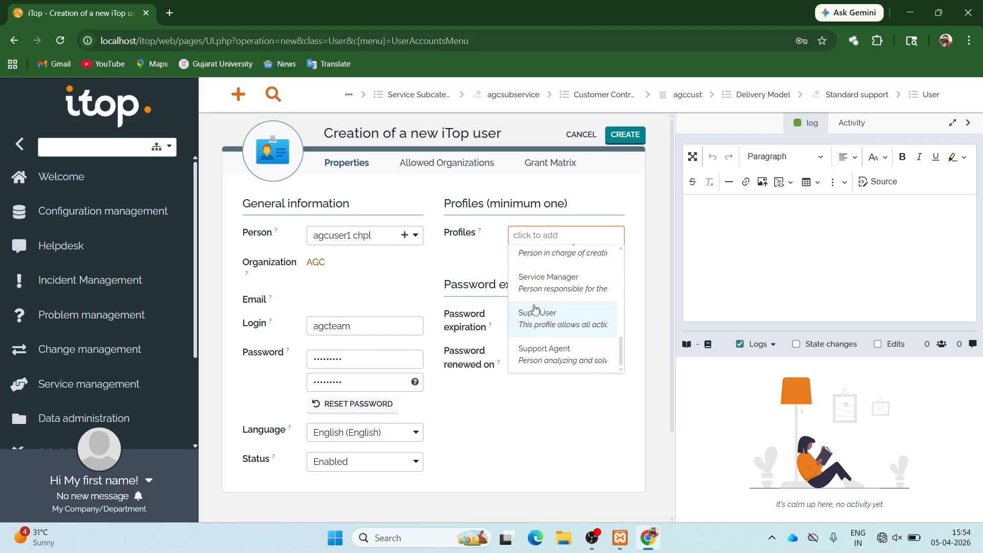
click(557, 352)
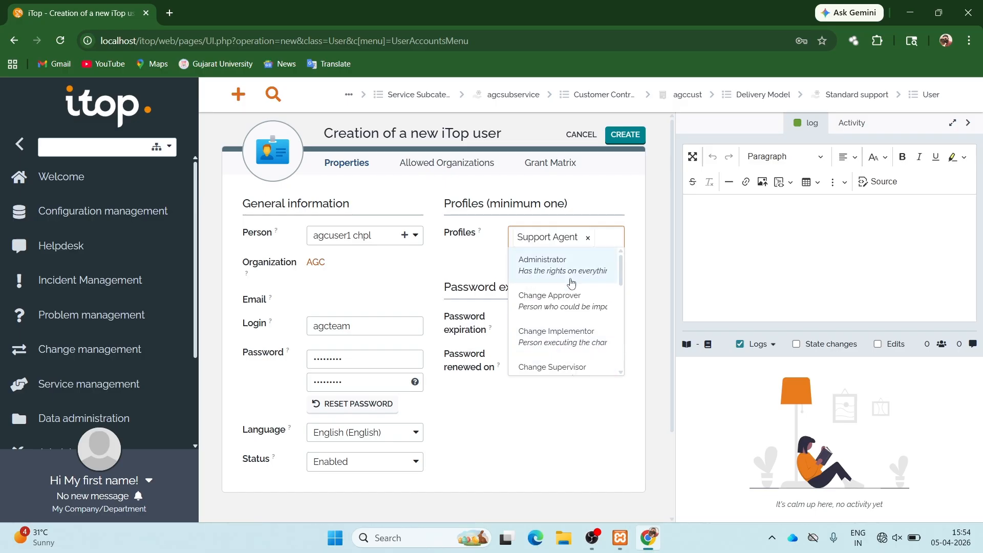
click(571, 283)
click(496, 431)
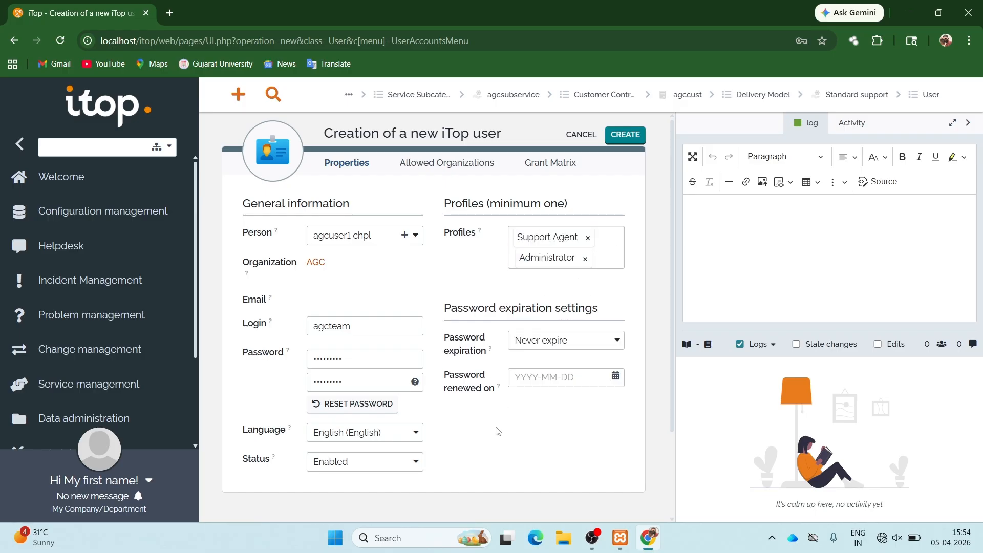
click(627, 137)
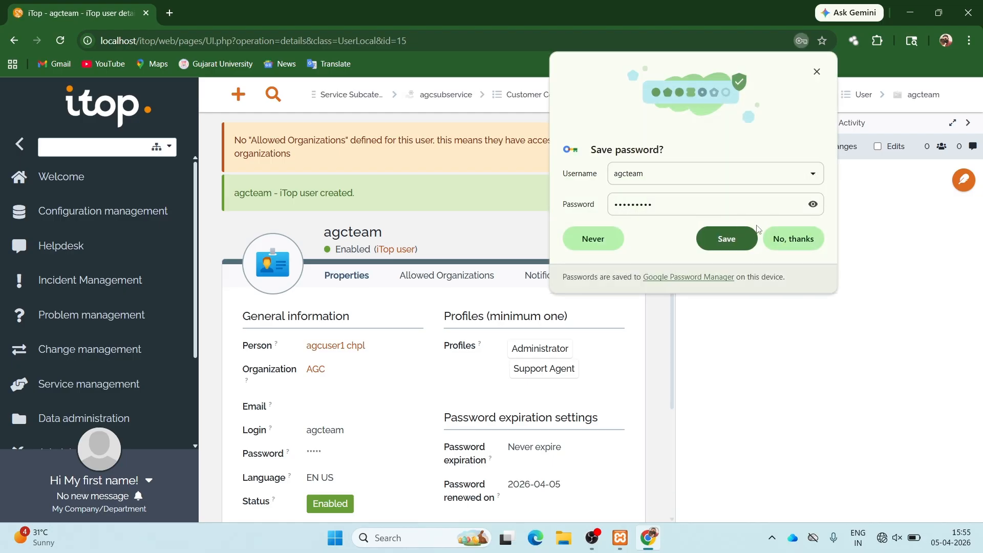
- Save the password, add AGC to agcteam's allowed organizations, and begin another new user
click(727, 238)
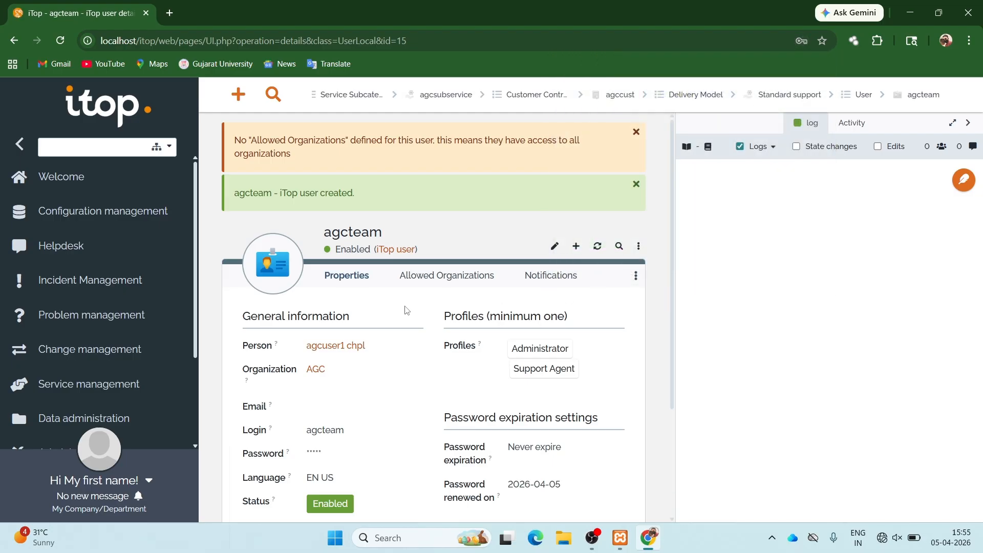
click(438, 277)
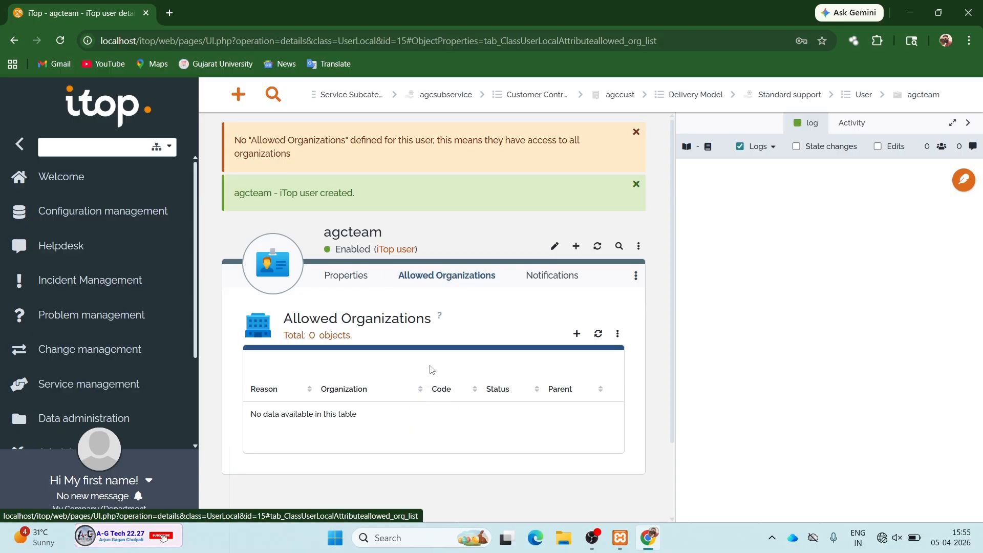
click(575, 334)
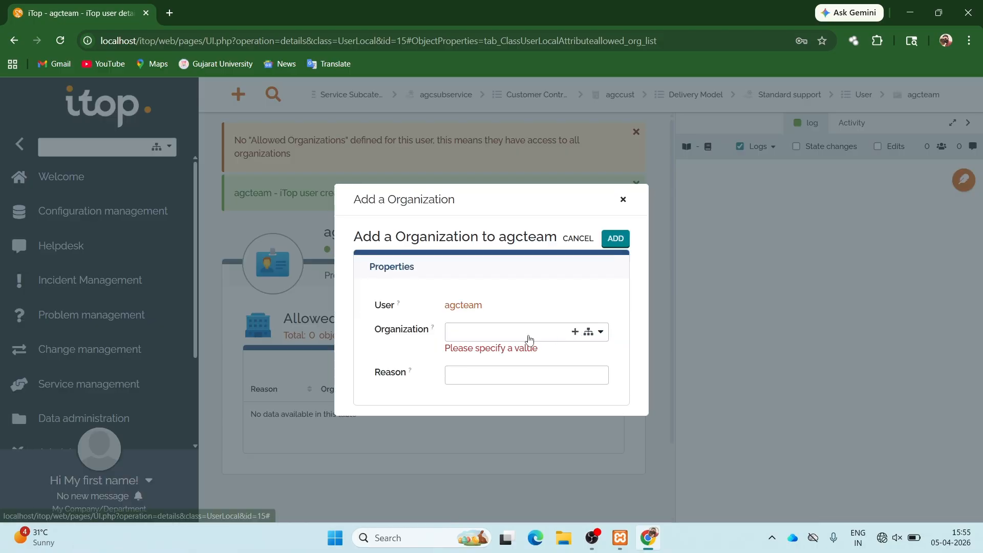
click(529, 335)
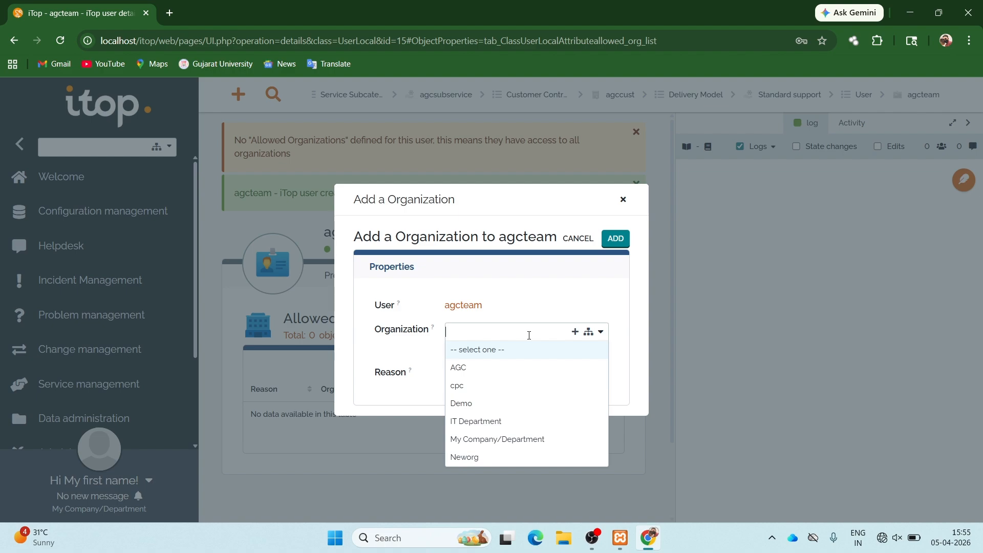
click(476, 366)
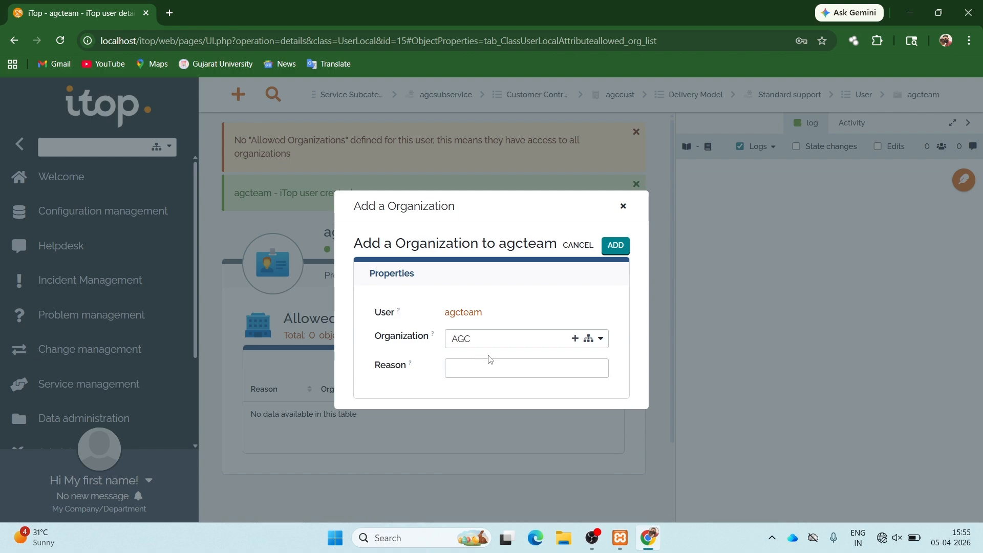
click(616, 245)
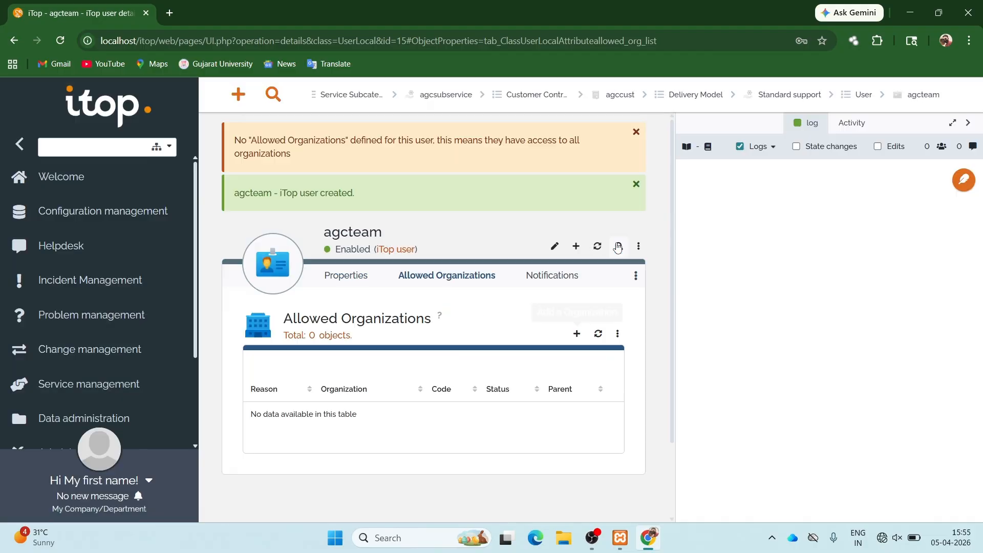
click(376, 278)
click(577, 247)
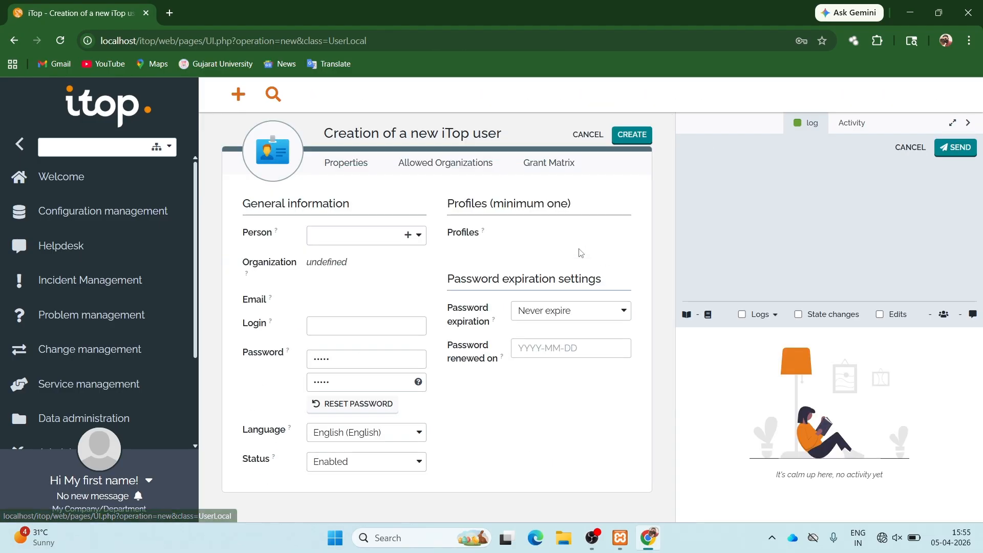
- Link the new account to person agcuser2 chpl with login agcuser
click(357, 238)
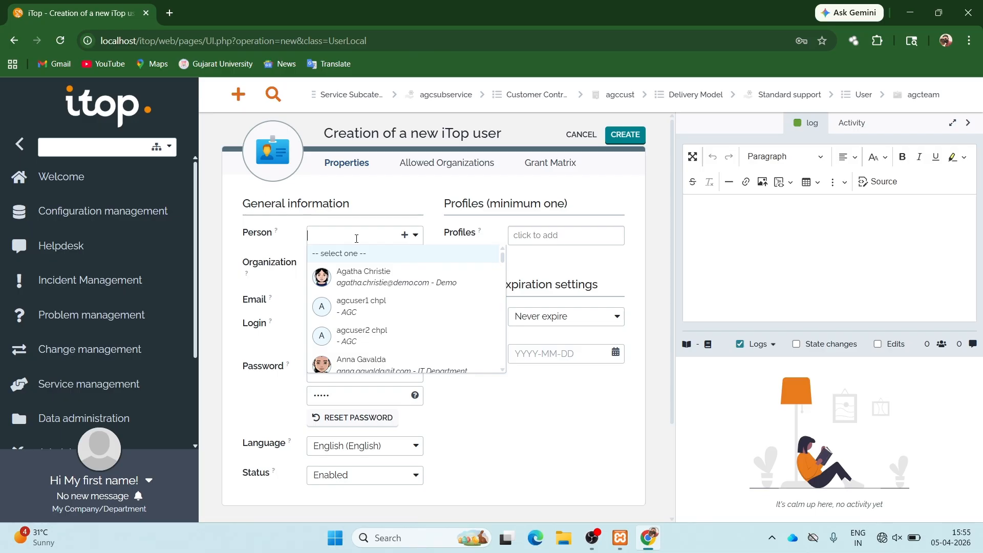
text(agc)
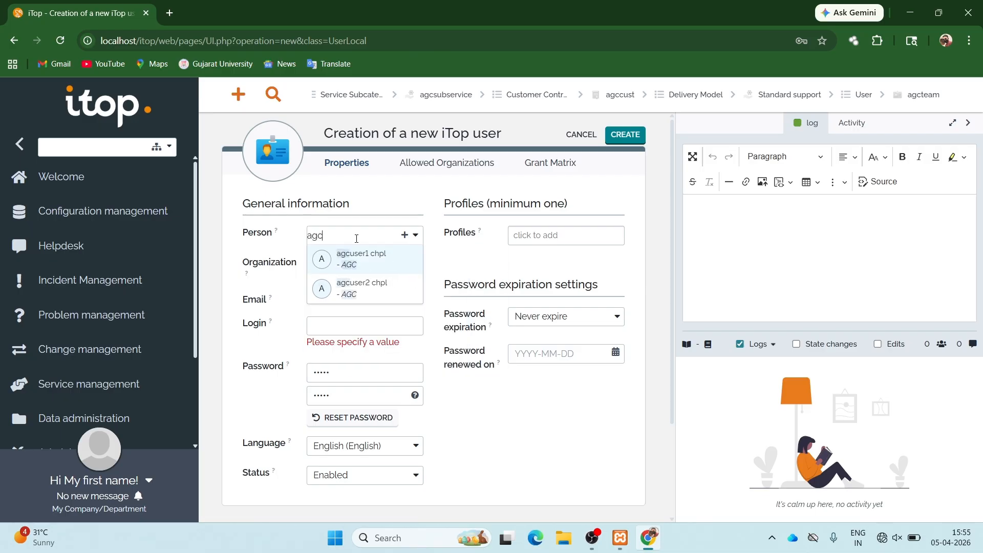
click(363, 287)
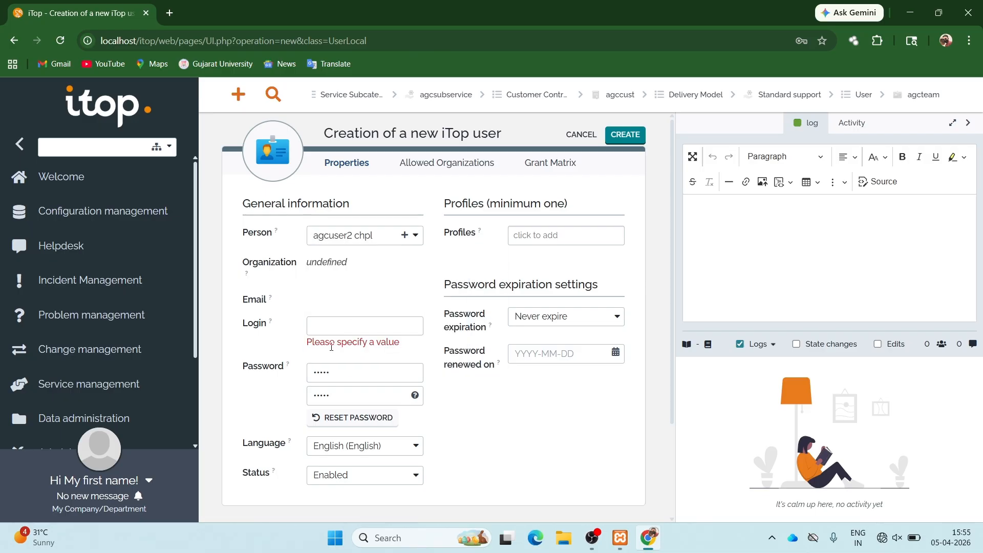
click(327, 326)
text(agc)
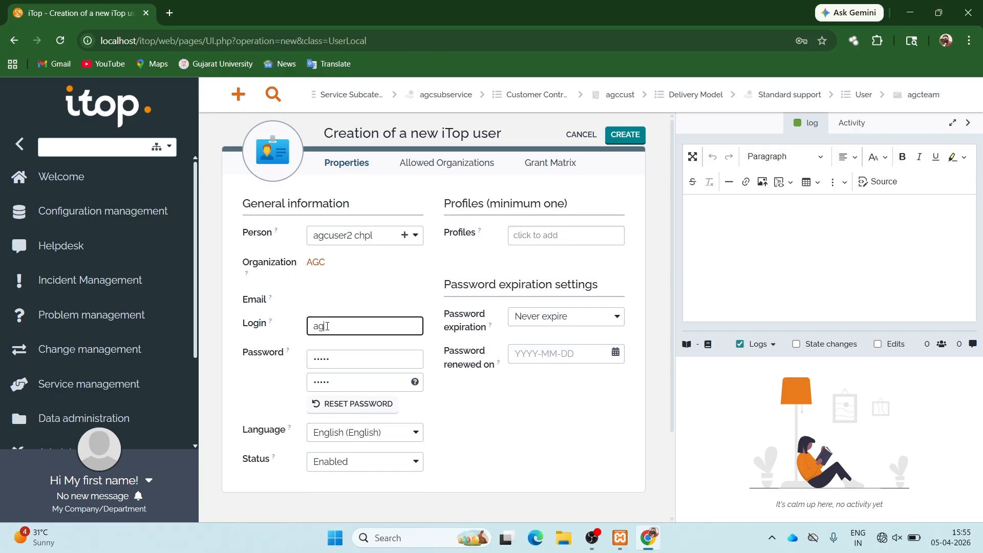
text(user)
- Replace the default password and clear the old confirmation
click(333, 358)
key(BackSpace)
key(BackSpace)
key(BackSpace)
key(BackSpace)
key(BackSpace)
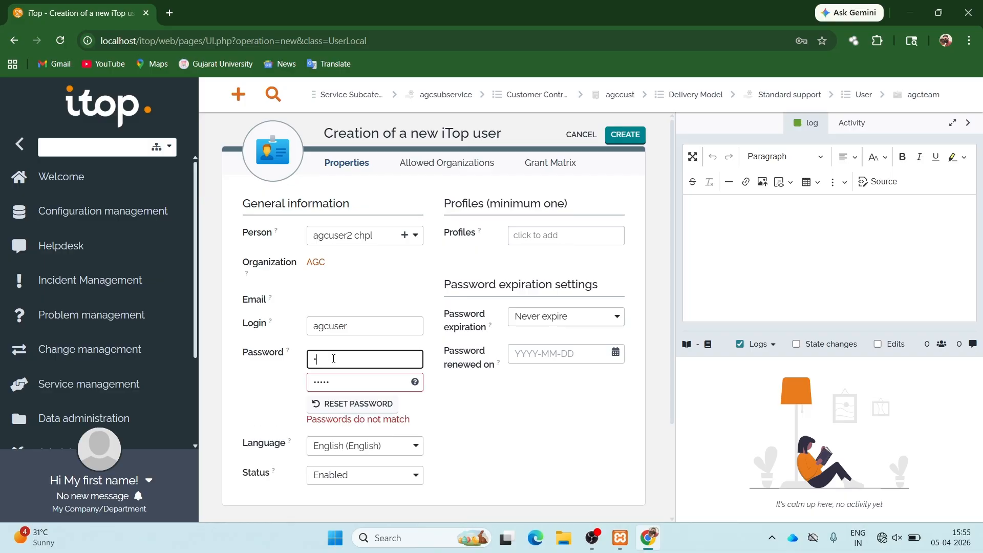
text(•••••)
key(Tab)
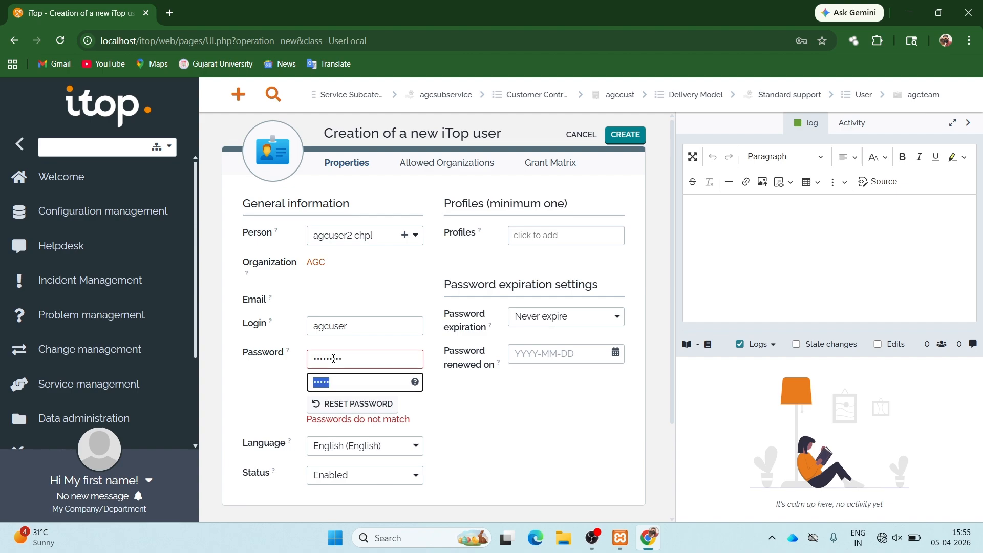
key(BackSpace)
- Give the account the Portal user profile and create it
click(516, 236)
scroll(542, 287, down, 3)
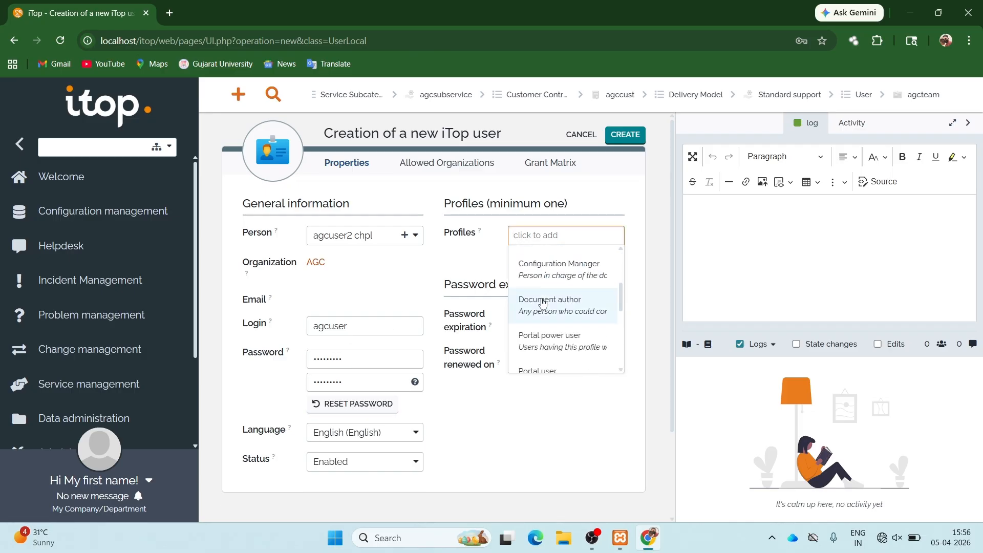
scroll(543, 302, down, 2)
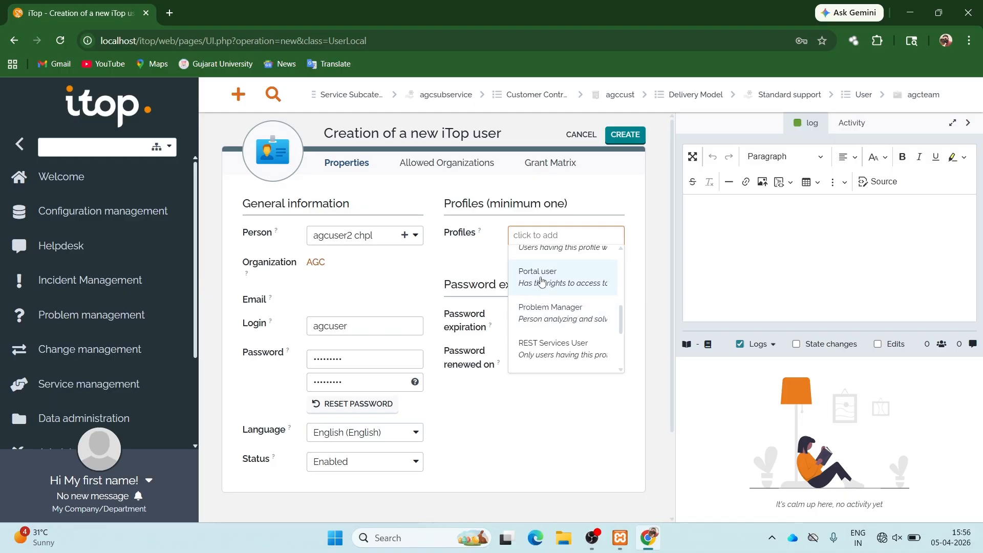
click(542, 282)
click(495, 440)
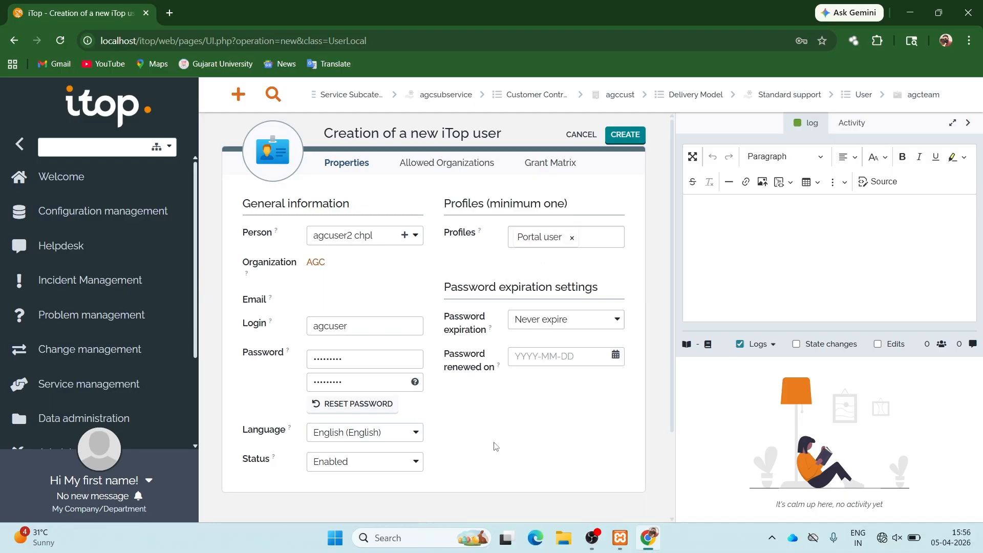
click(618, 137)
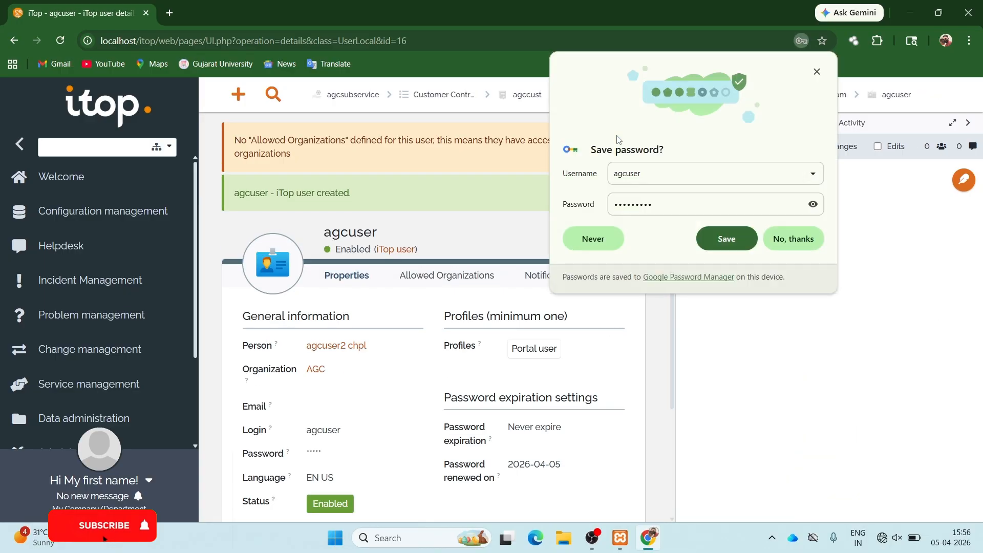
- Save the new credentials, log off the admin console, and sign in as agcuser
click(731, 238)
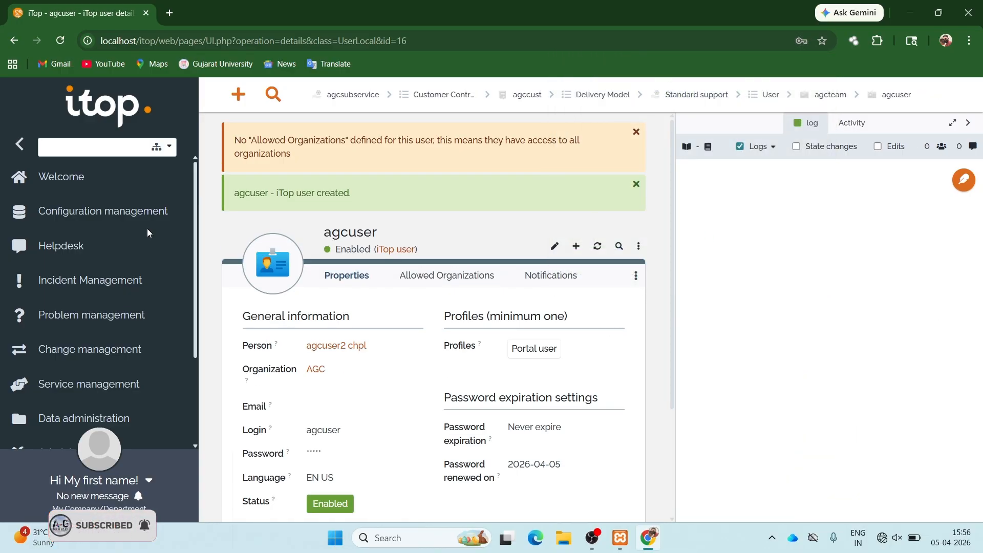
click(148, 482)
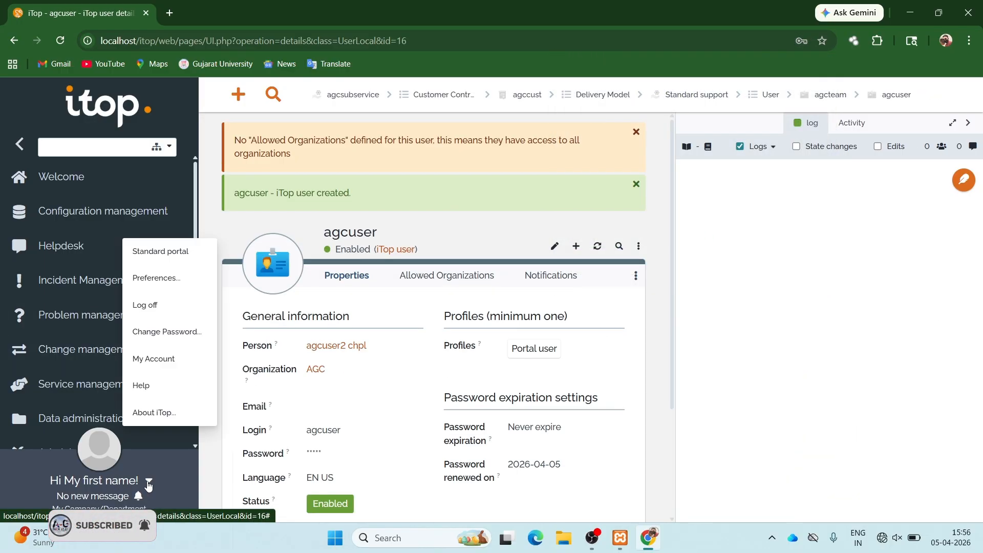
click(168, 310)
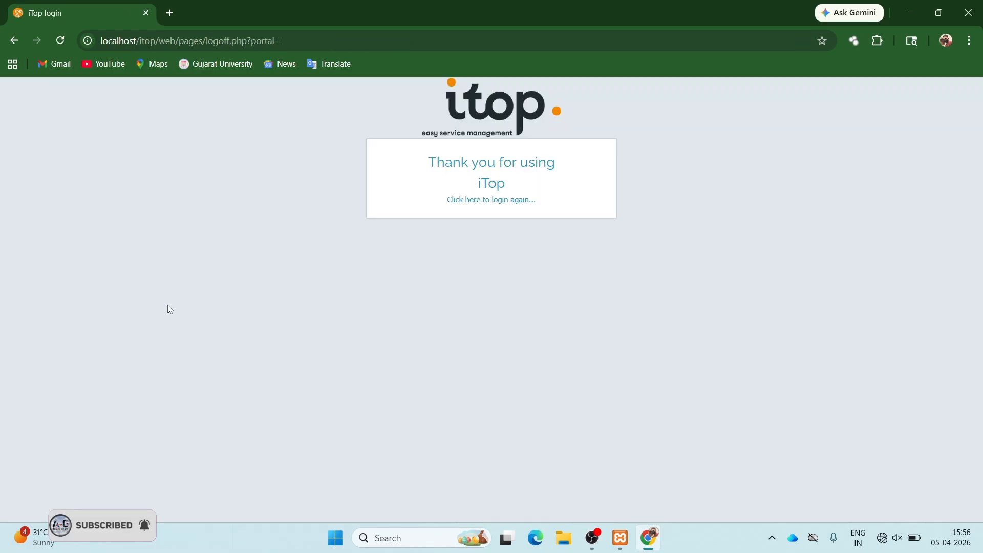
click(463, 199)
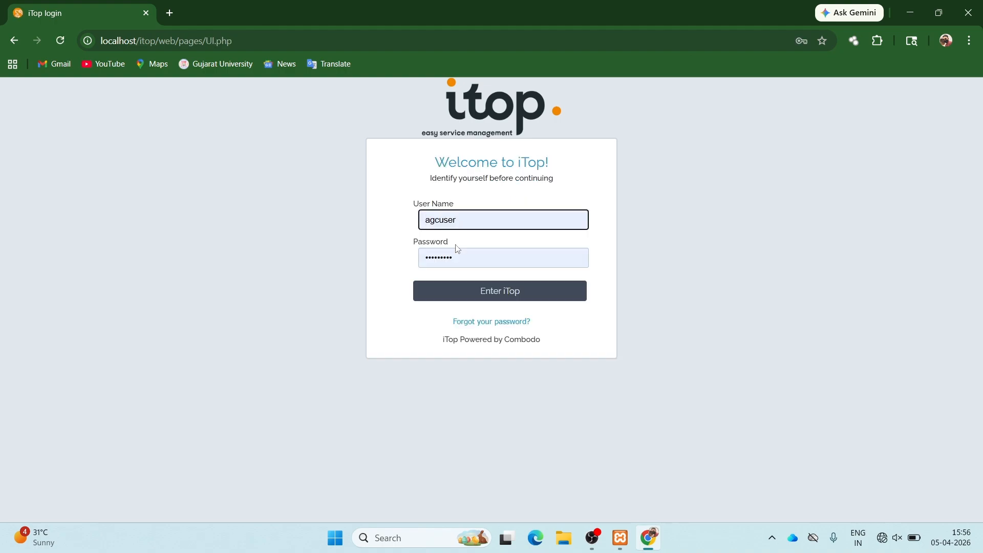
click(466, 289)
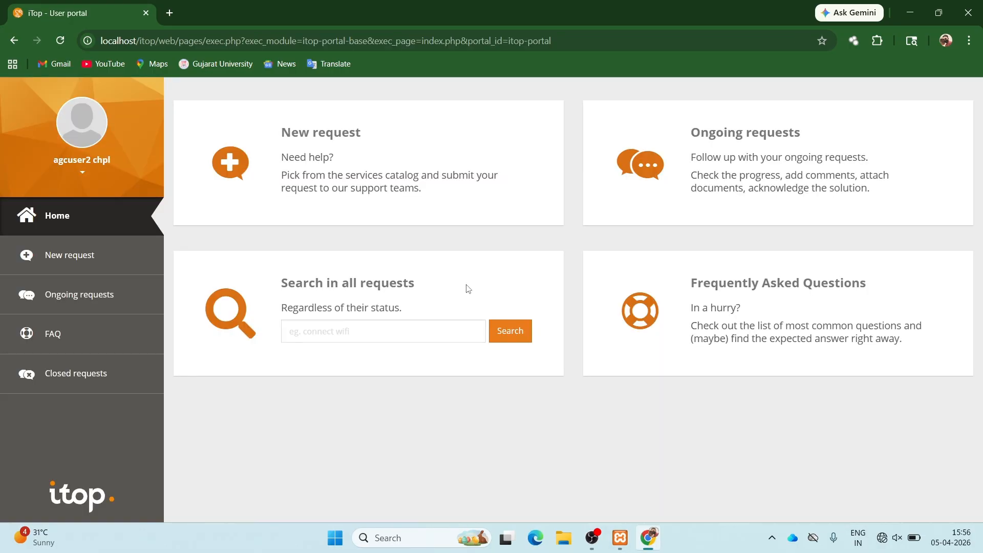
- Start a new request on agcsubservice and title it 'help'
click(137, 260)
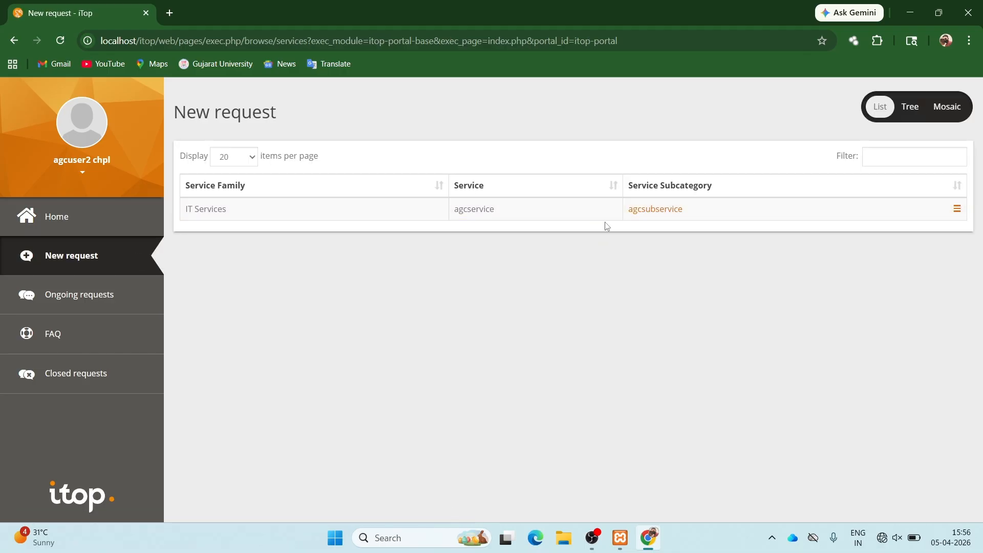
click(649, 211)
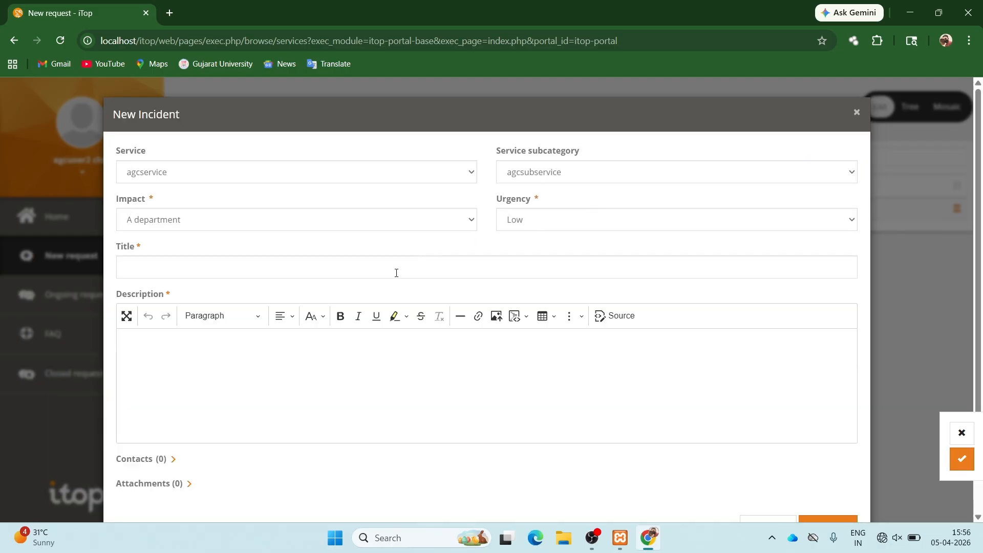
click(395, 273)
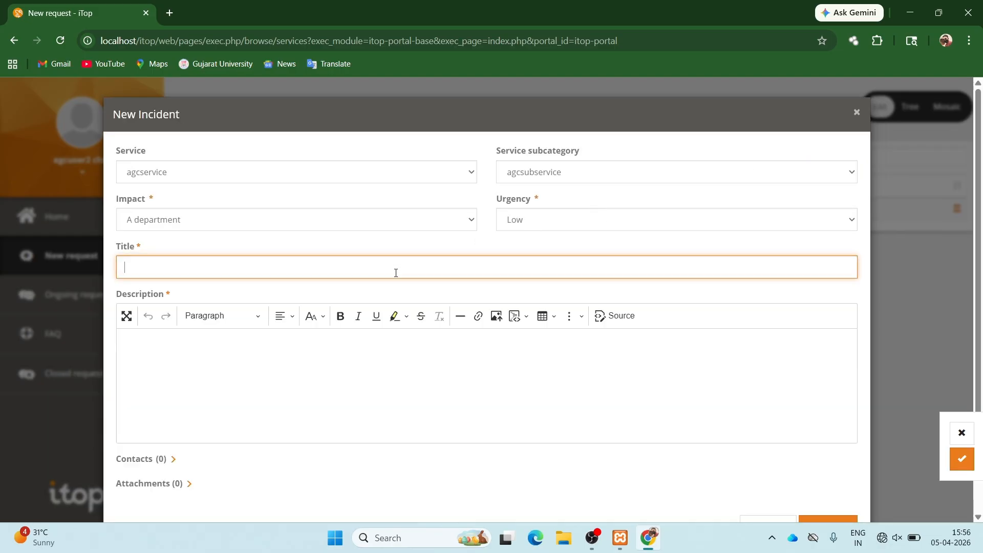
text(hellp)
key(Tab)
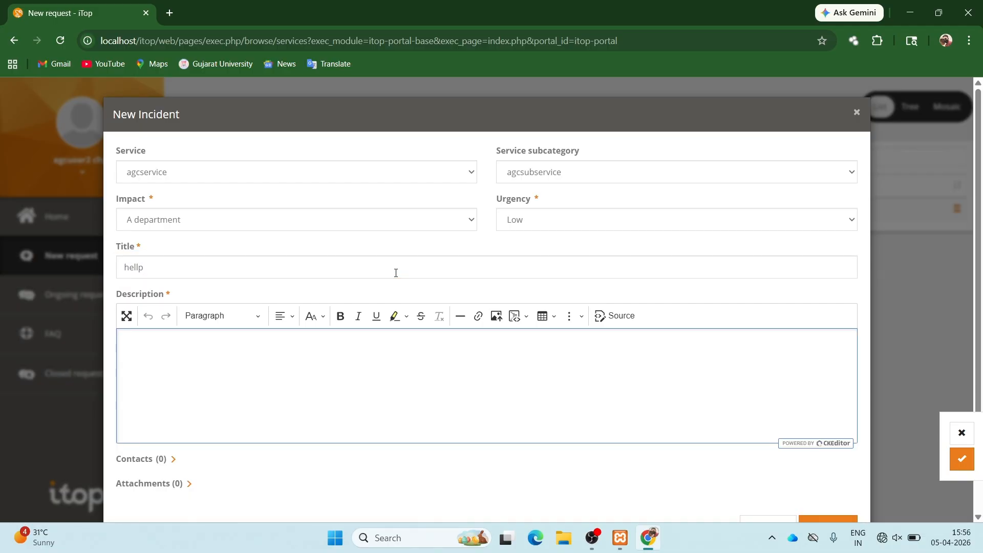
click(329, 274)
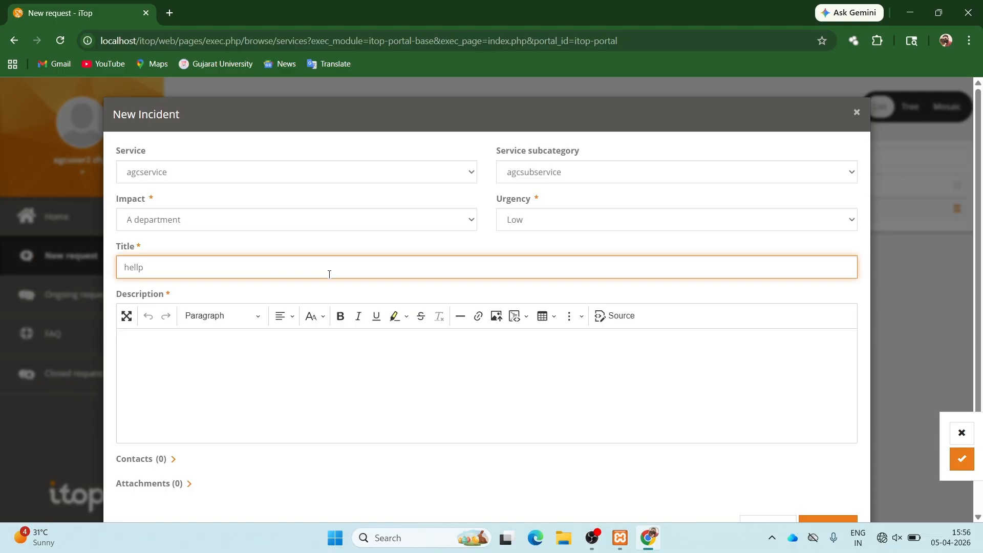
text(p)
key(Tab)
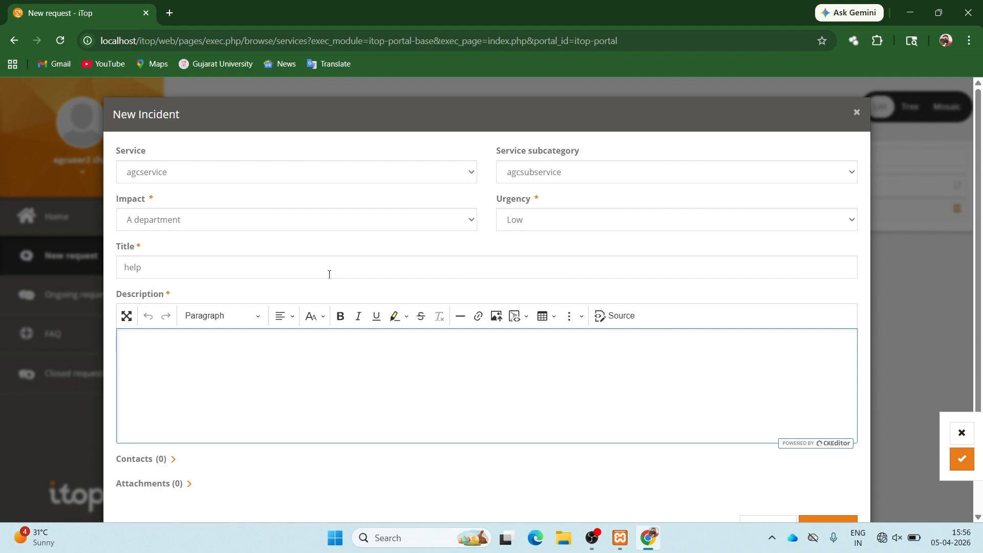
- Fill in the incident description and submit the incident
text(hello a)
text(gc chpl help)
click(802, 109)
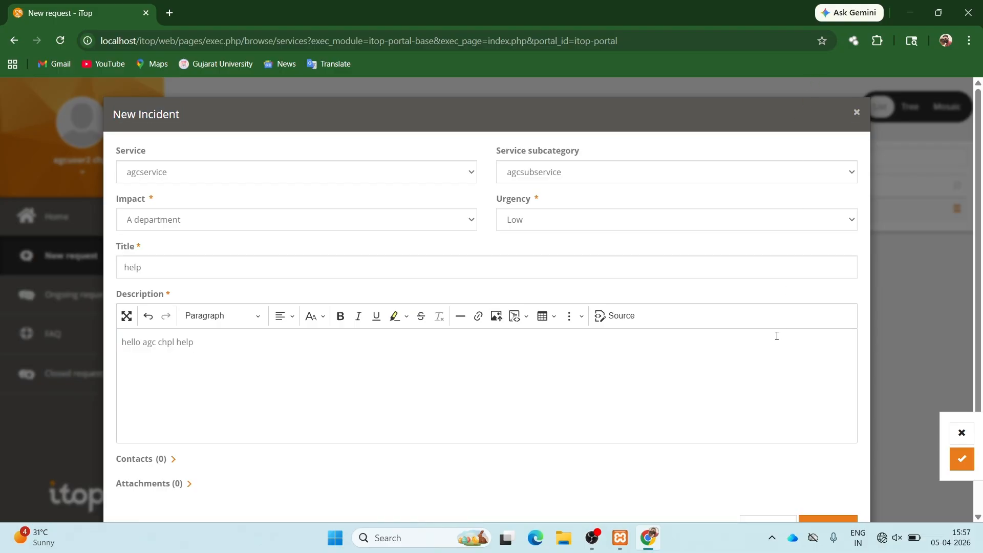
scroll(776, 336, down, 1)
click(821, 479)
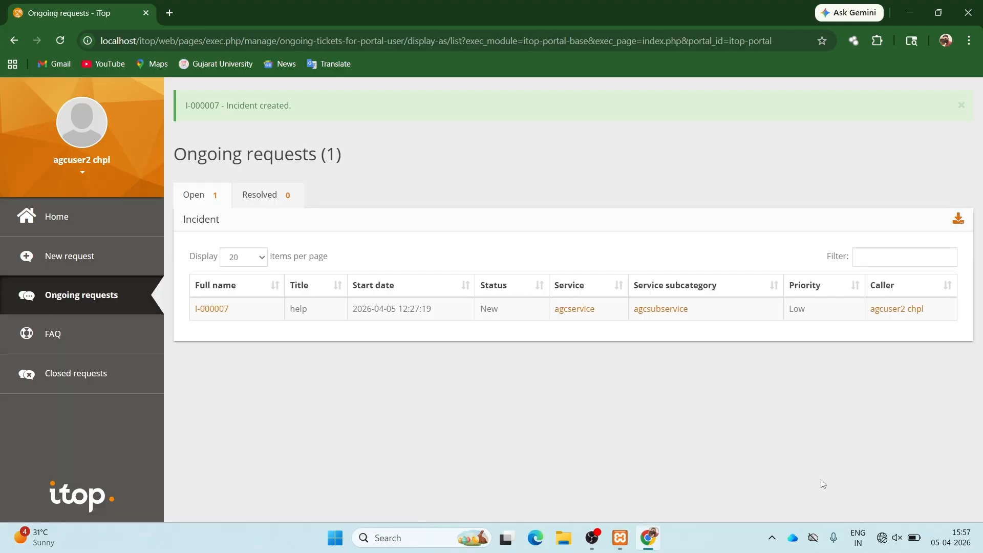
- Log out of the portal and sign back in with the saved agcteam login
click(84, 173)
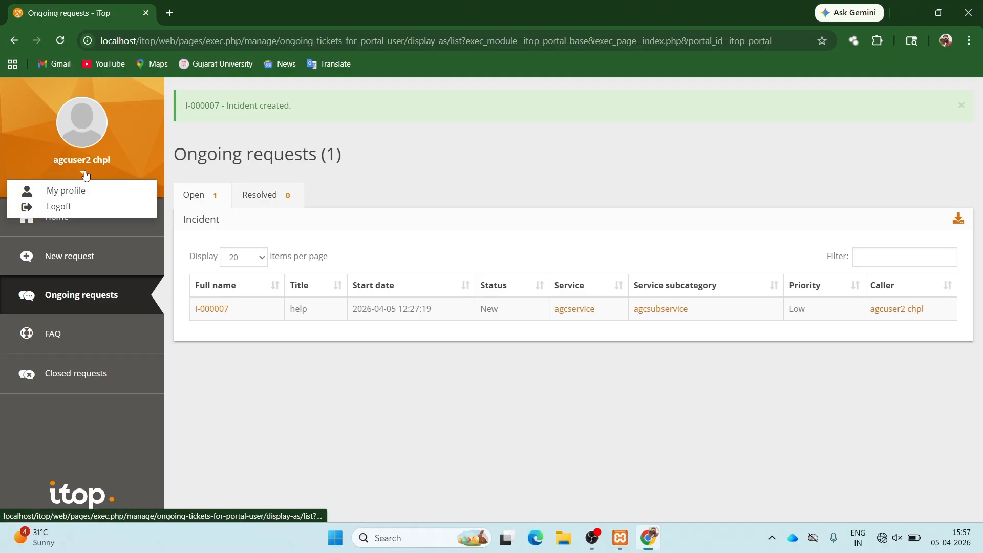
click(77, 208)
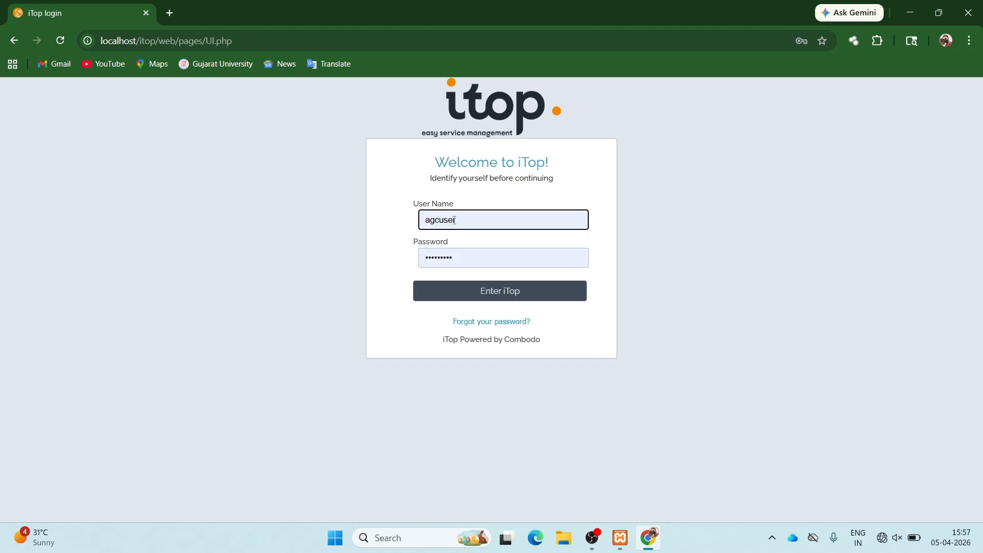
click(459, 221)
key(BackSpace)
key(BackSpace)
key(BackSpace)
key(BackSpace)
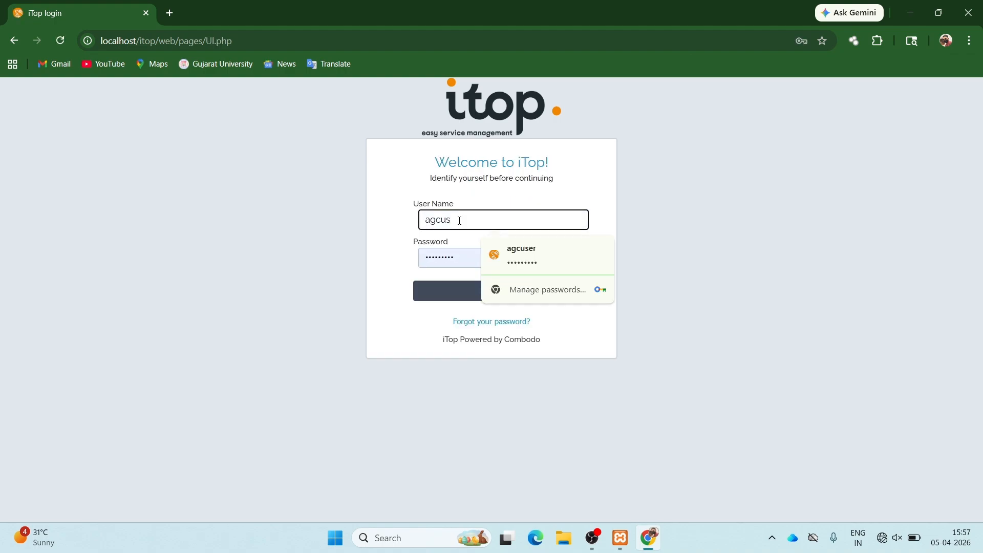
text(team)
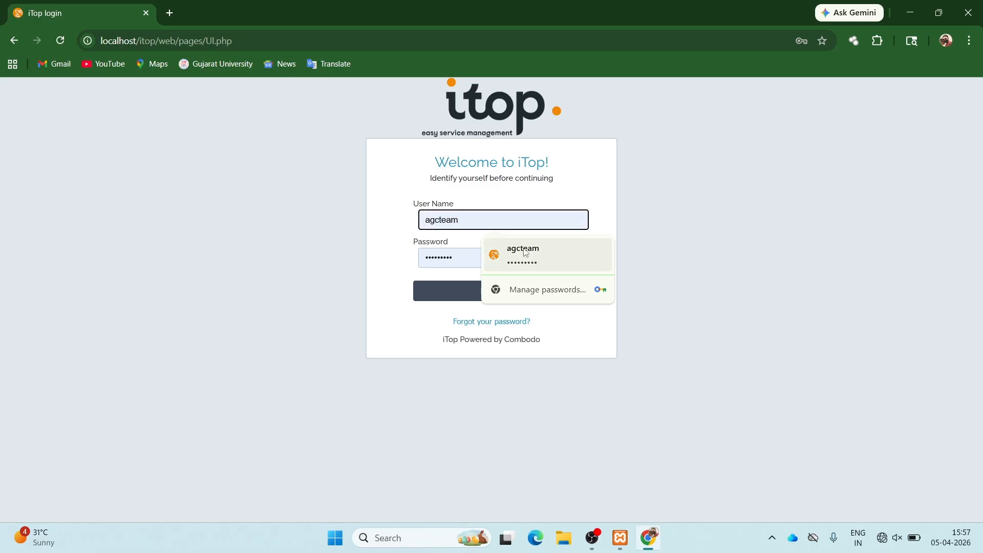
click(526, 254)
click(509, 290)
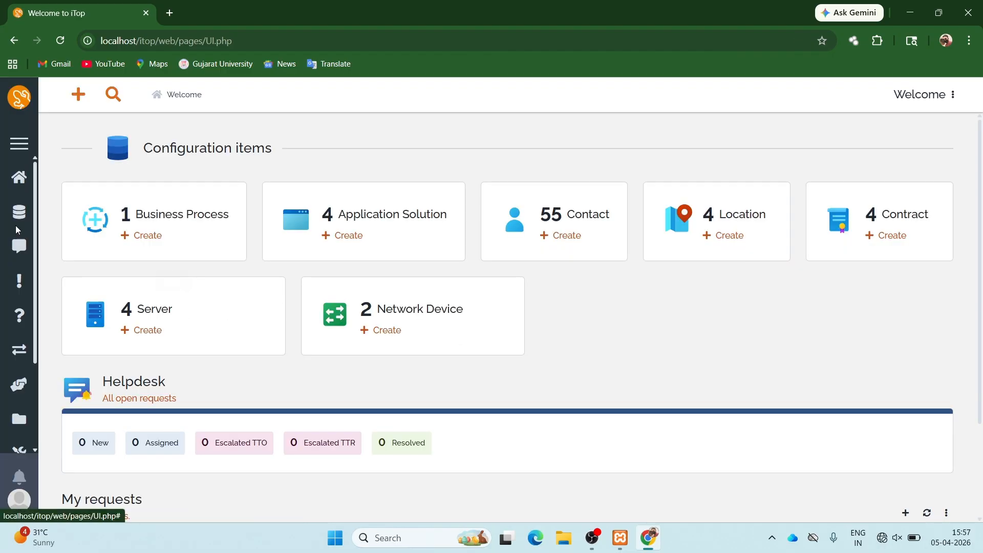
- Open incident I-000007 from All open incidents and begin its Assign transition
click(19, 145)
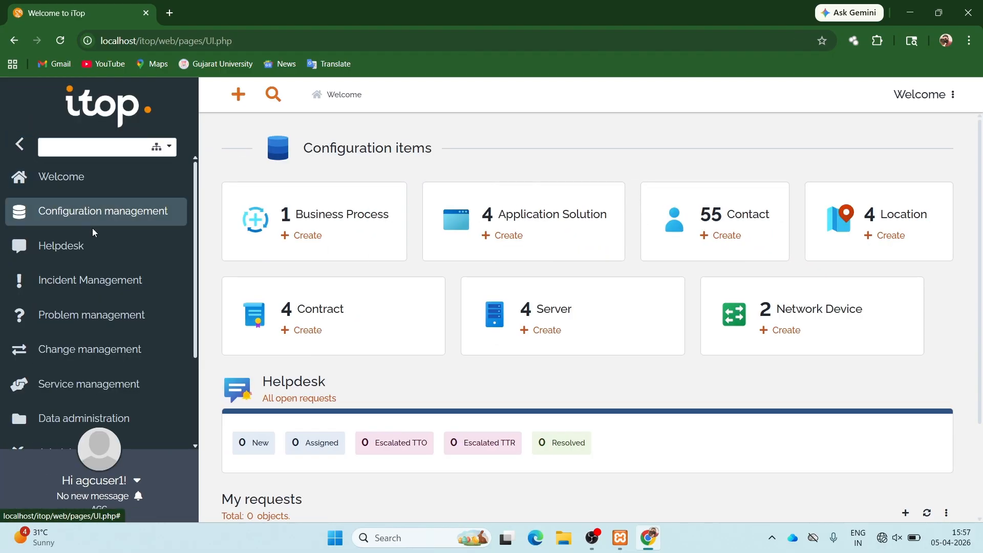
click(94, 284)
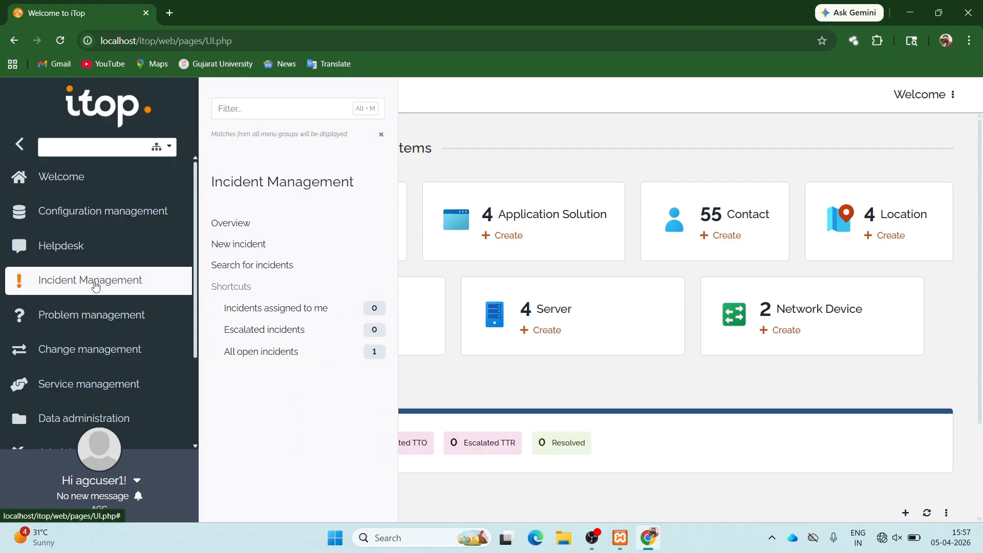
click(253, 353)
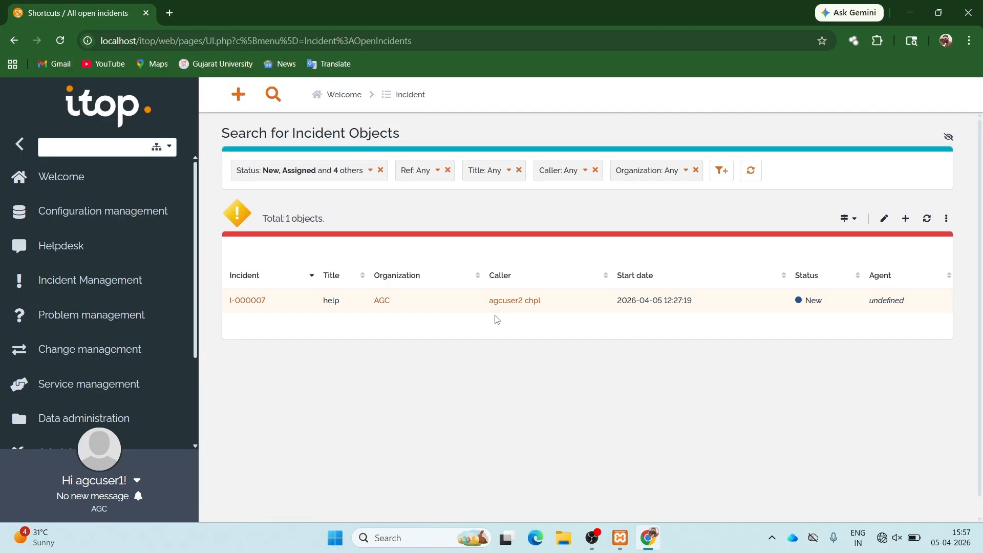
click(252, 303)
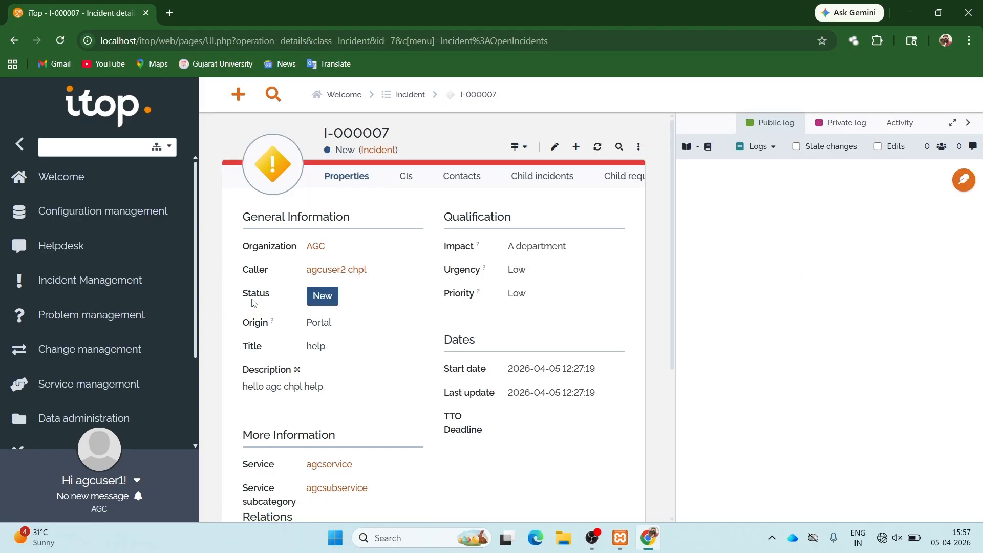
click(521, 147)
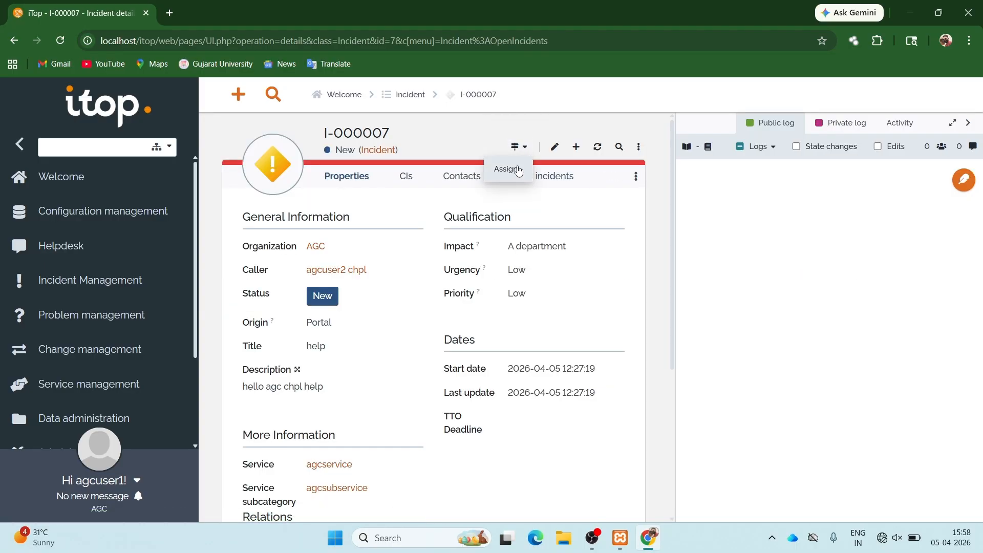
click(518, 173)
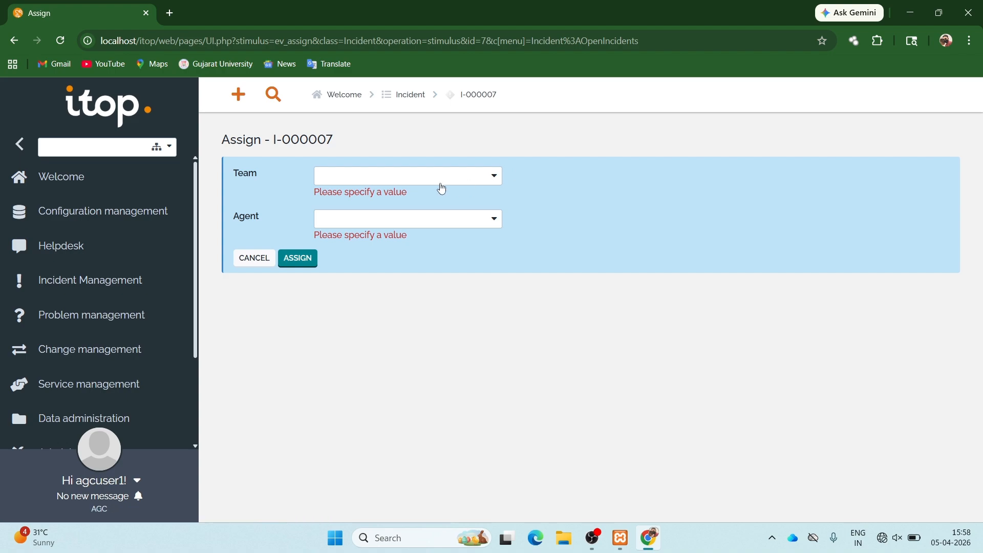
- Assign incident I-000007 to team agcteam and the team's first listed agent
click(436, 180)
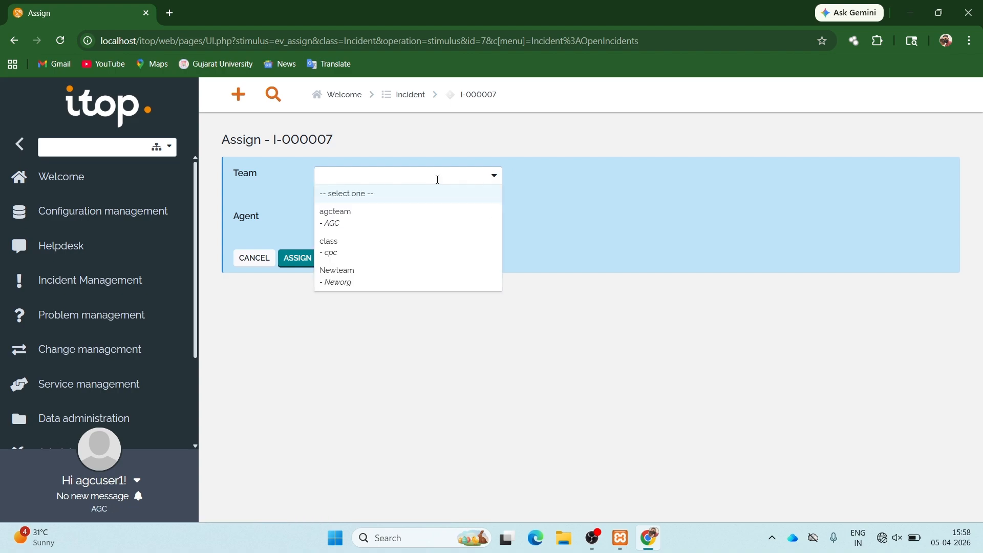
click(345, 218)
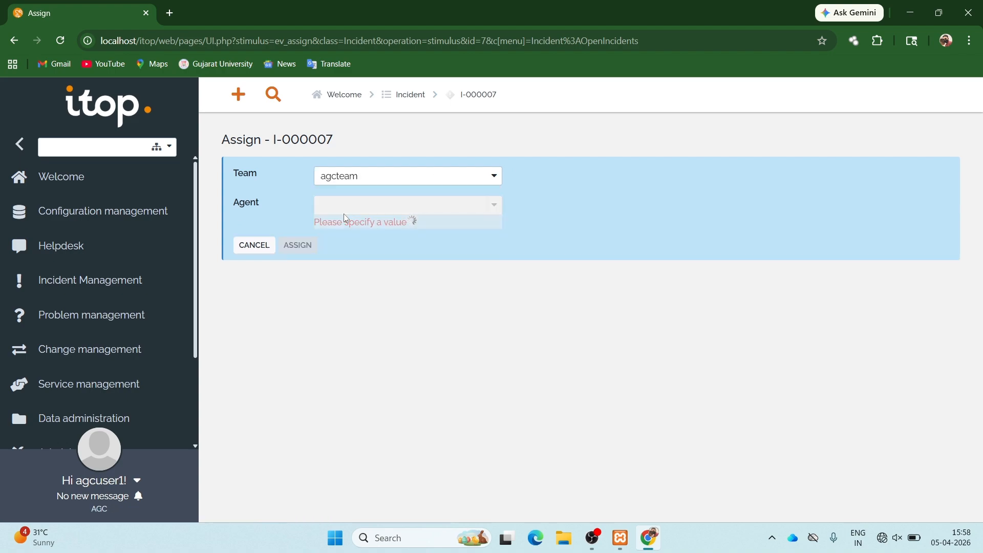
click(361, 206)
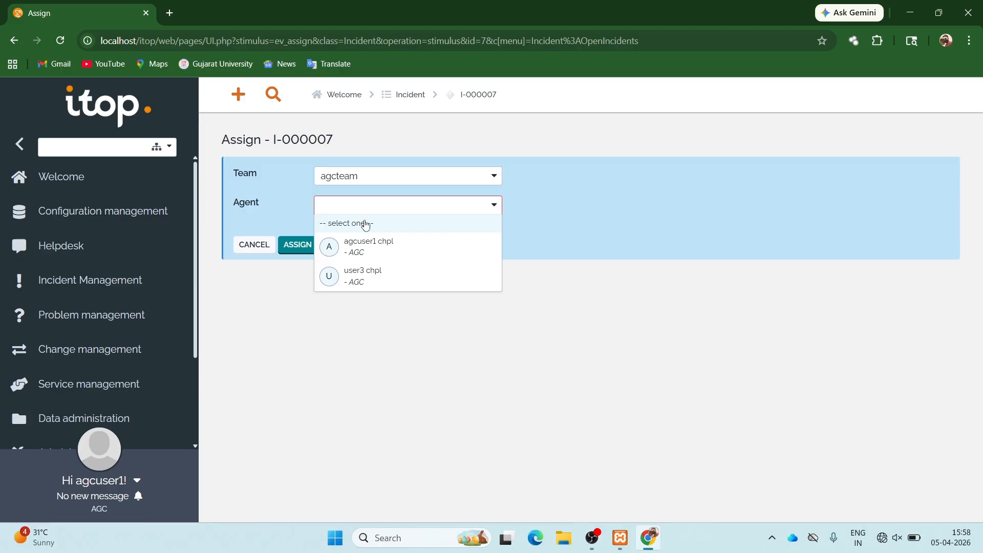
click(367, 247)
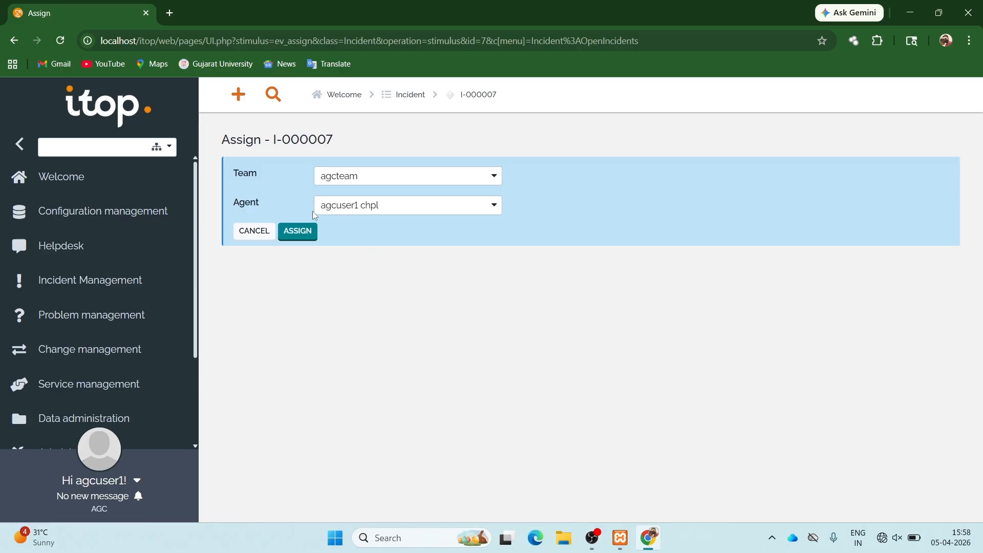
click(296, 232)
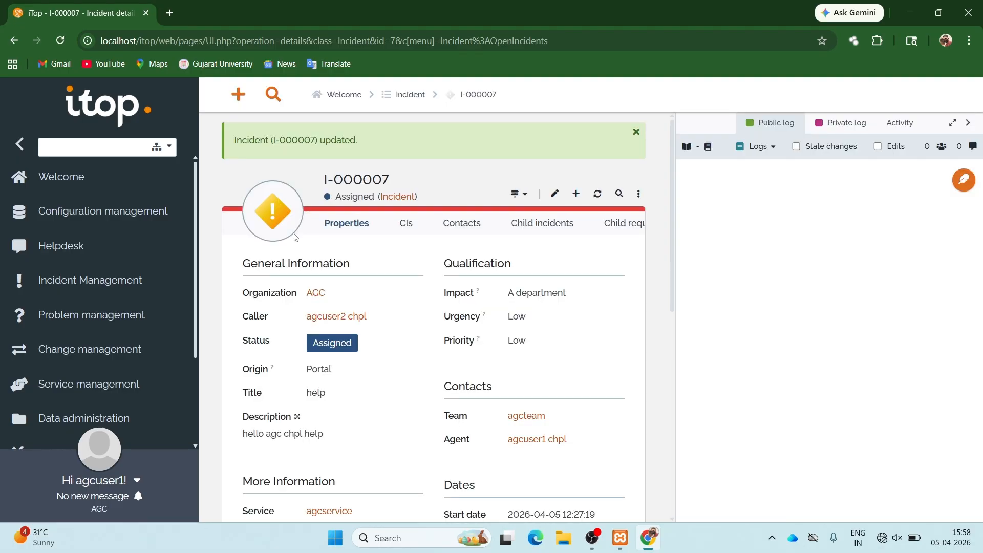
- Mark I-000007 as resolved with the solution note 'ok i am agc'
click(527, 193)
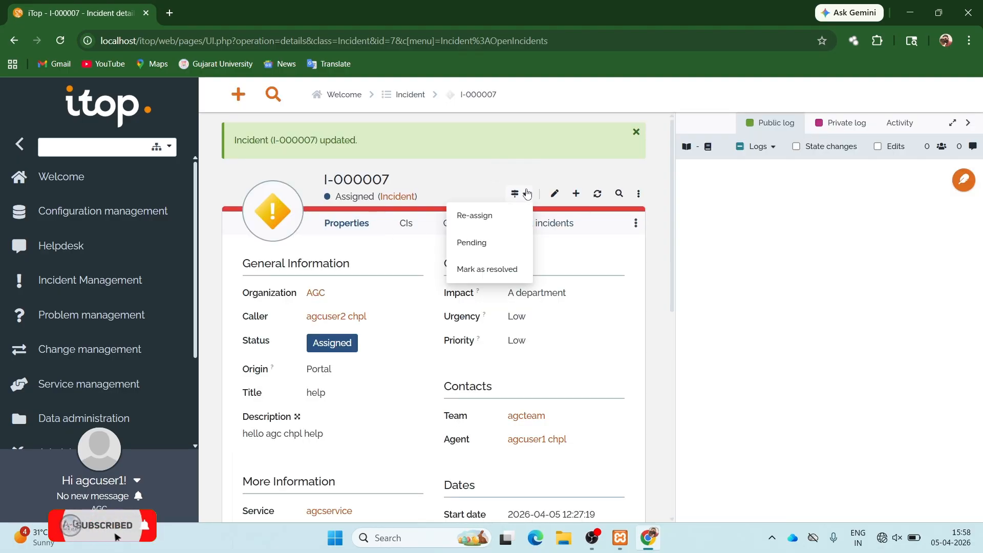
click(479, 269)
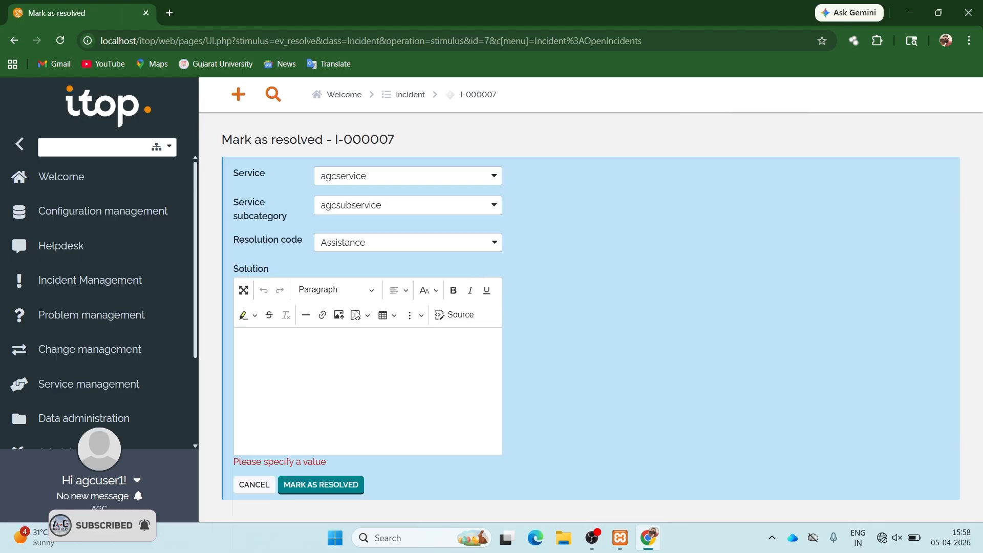
click(313, 361)
text(ok)
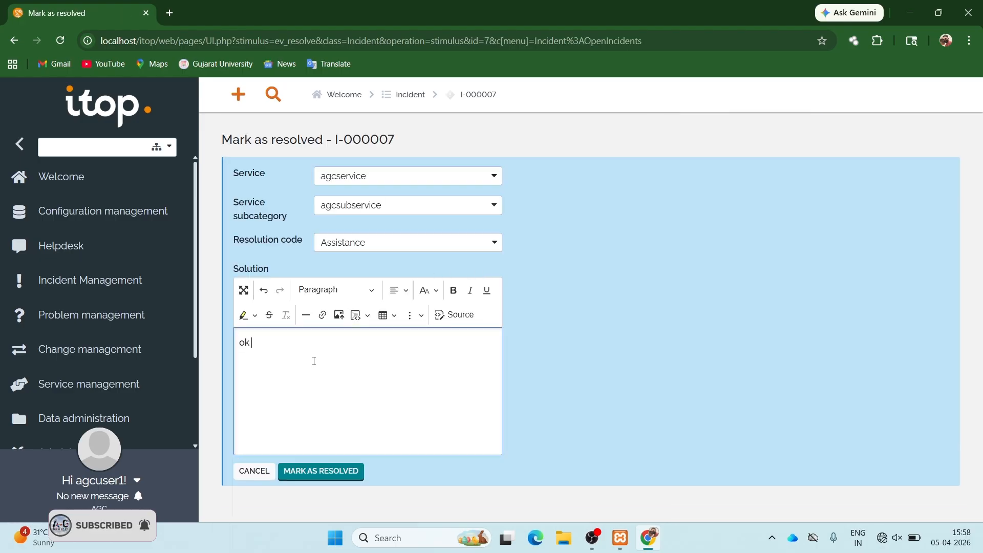
text( i amd)
key(BackSpace)
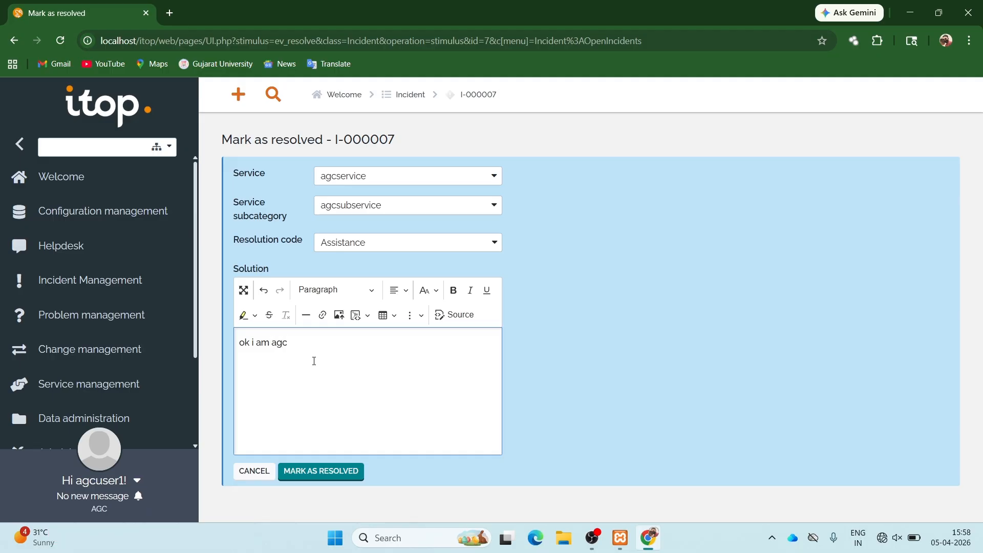
click(311, 472)
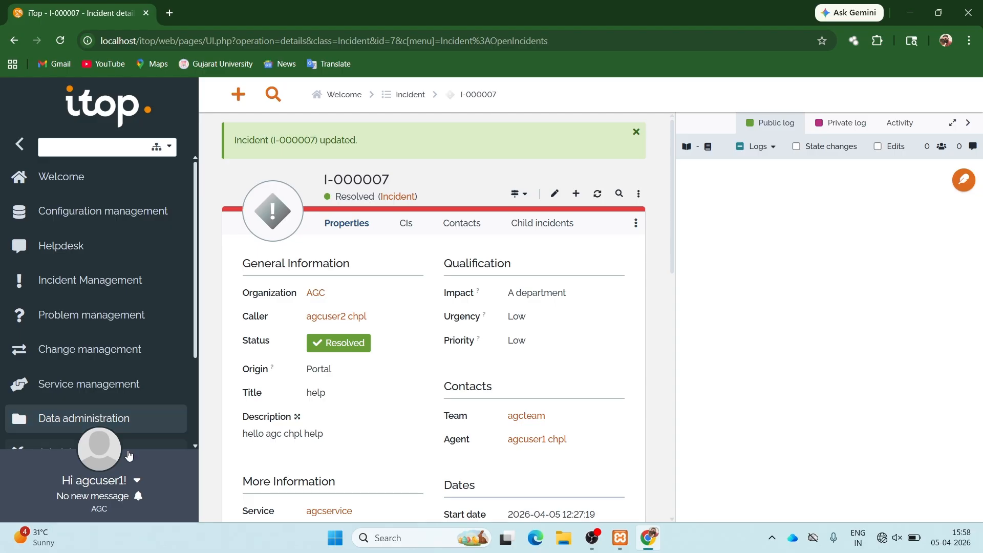
click(135, 482)
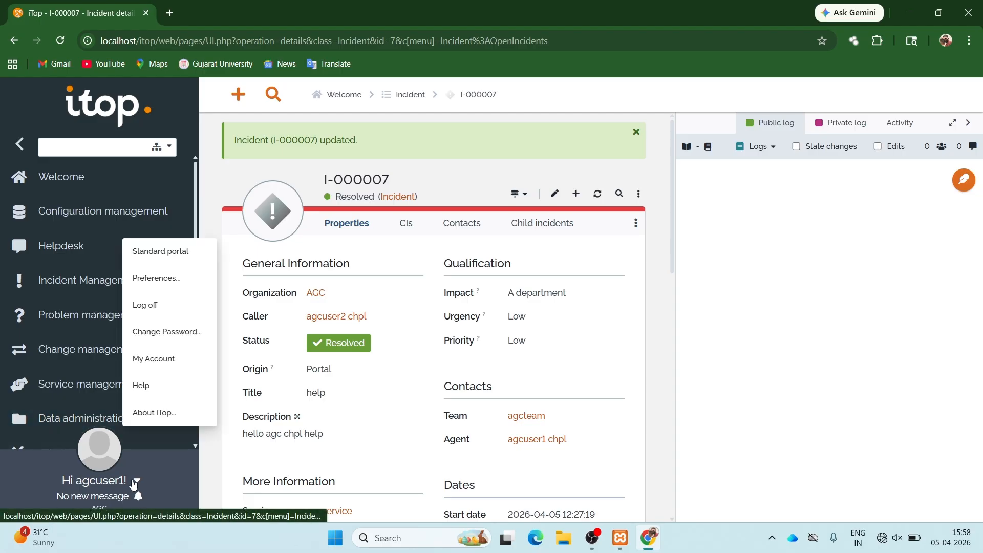
- Log off the agent console and sign into the user portal with the saved portal login
click(156, 311)
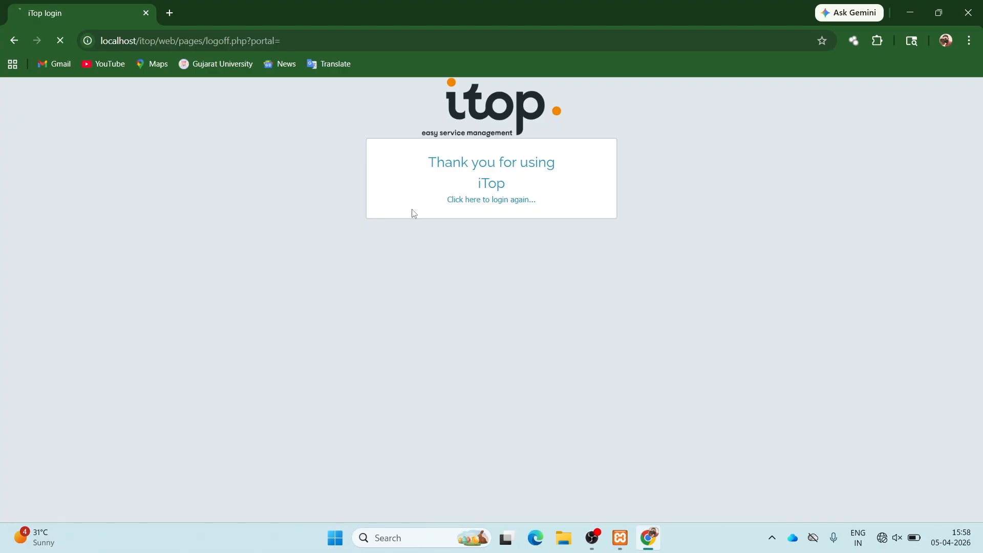
click(503, 197)
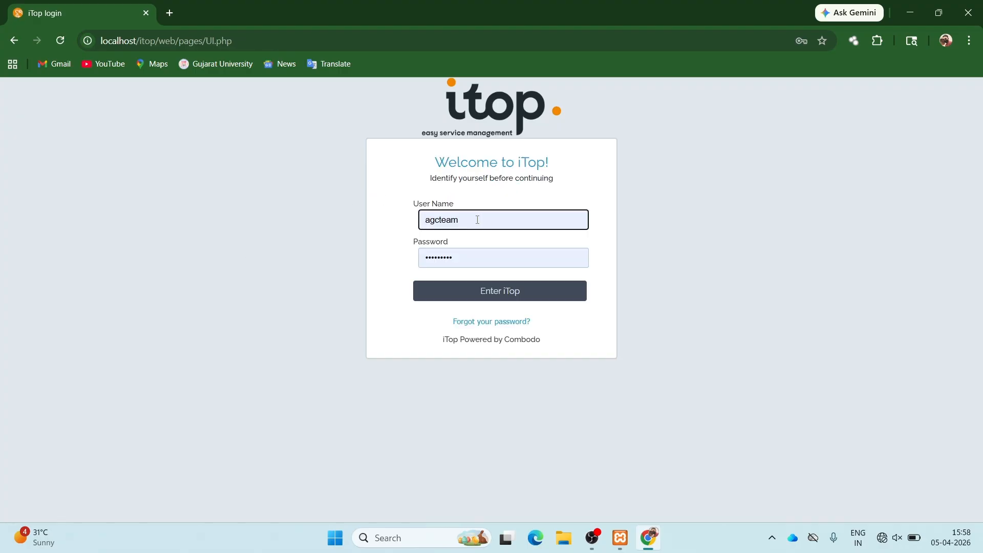
click(476, 220)
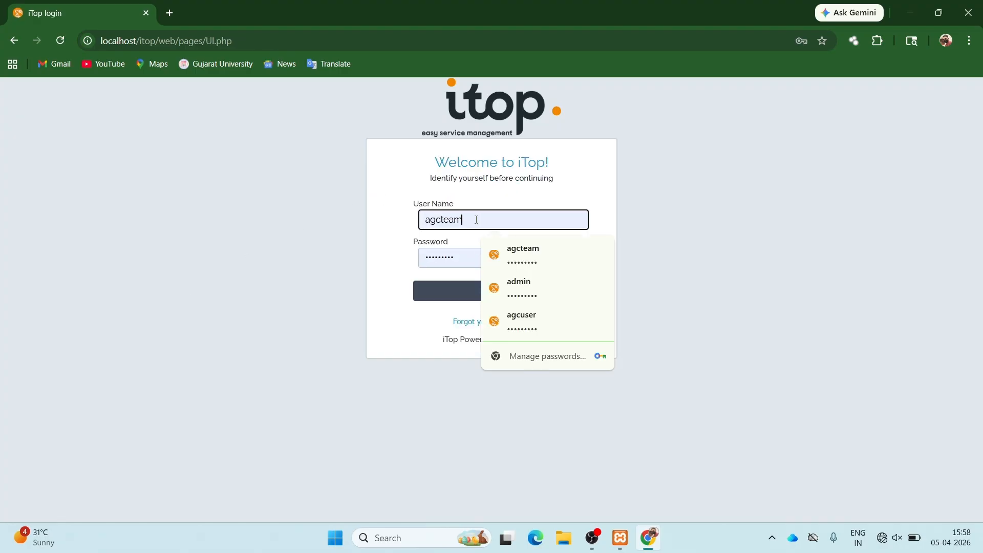
click(519, 318)
click(510, 294)
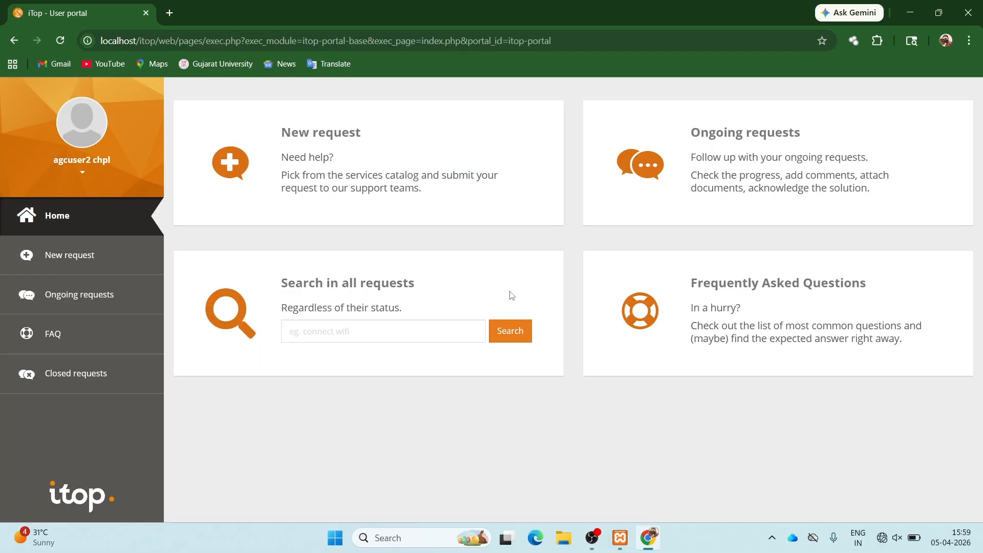
- Open I-000007 from the Resolved tab of Ongoing requests in the portal
click(141, 265)
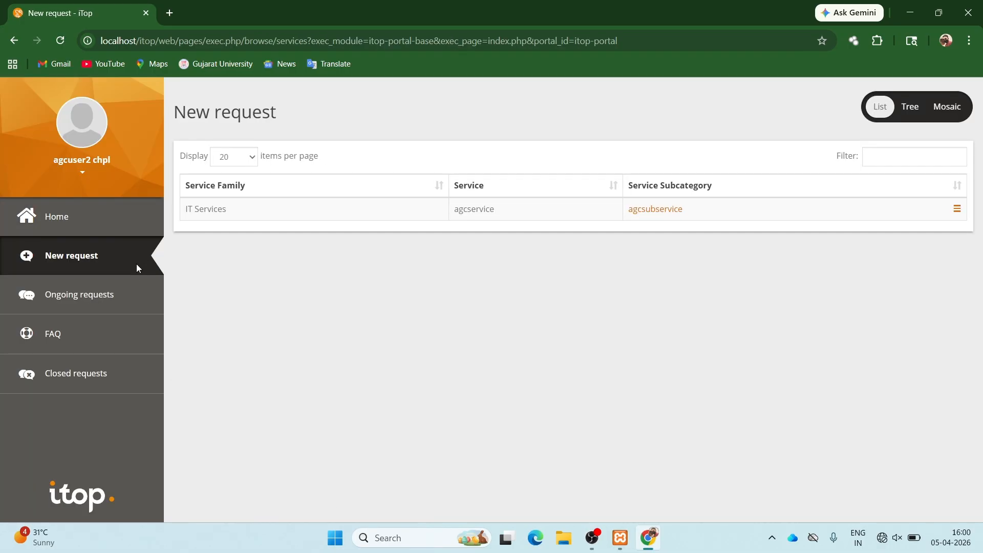
click(121, 295)
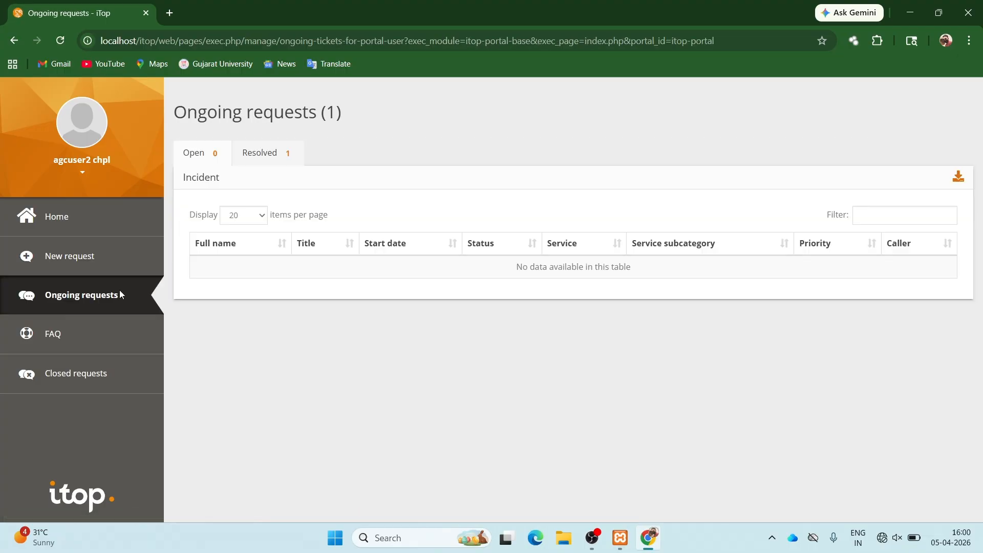
click(264, 159)
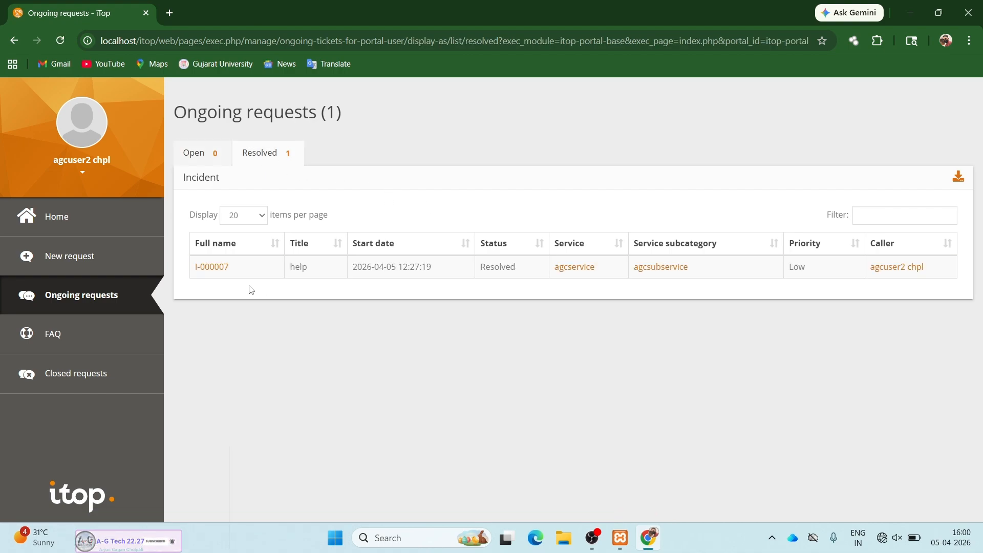
click(211, 268)
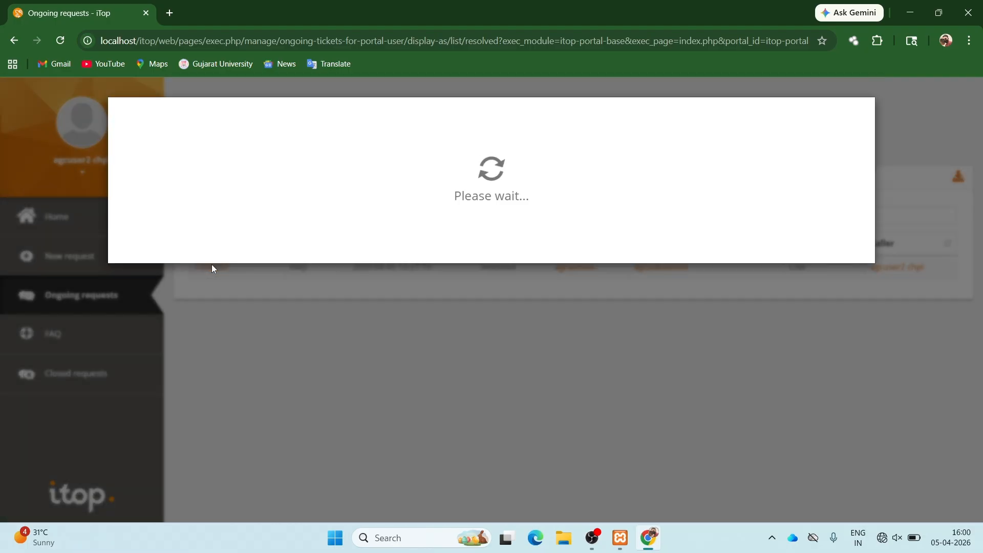